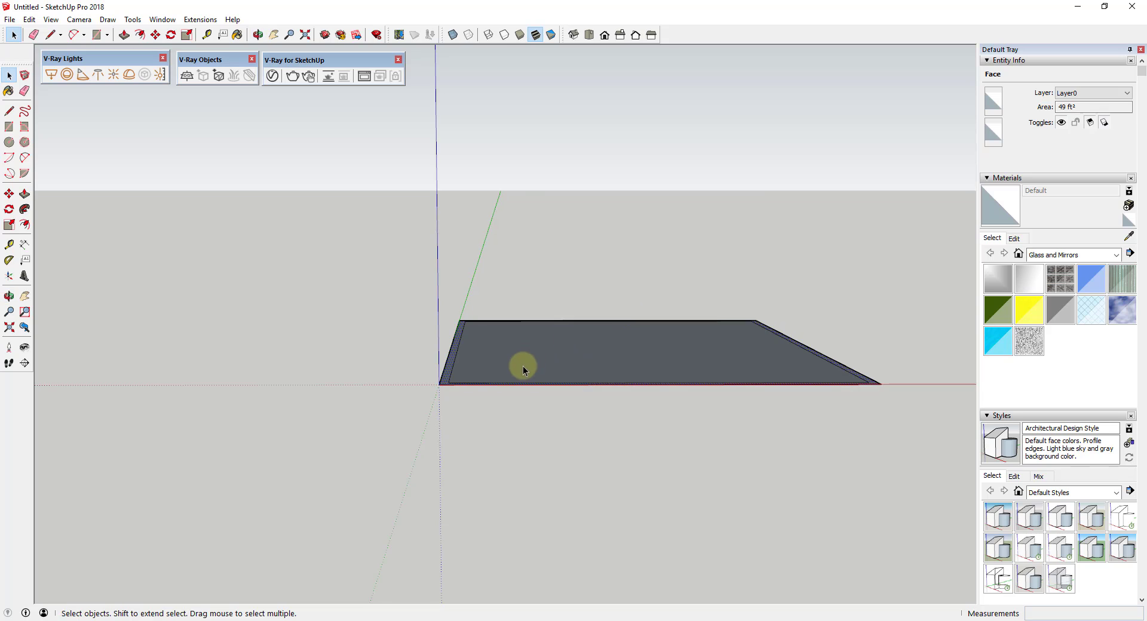
Extrude the narrow wall outline border upward 12' to raise the room's walls.
{"action": "key", "text": "p"}
{"action": "left_click", "coordinate": [448, 382]}
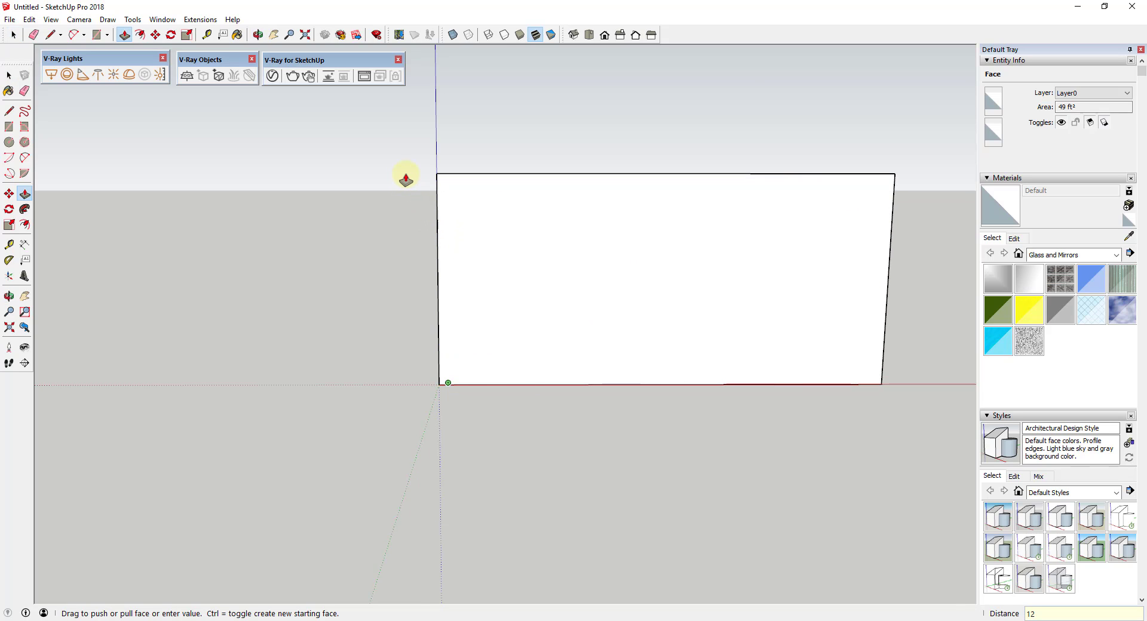
{"action": "left_click", "coordinate": [407, 177]}
{"action": "key", "text": "space"}
{"action": "middle_click_drag", "start_coordinate": [407, 176], "coordinate": [854, 143]}
Select all of the raised wall geometry and make it a group.
{"action": "left_click", "coordinate": [641, 274]}
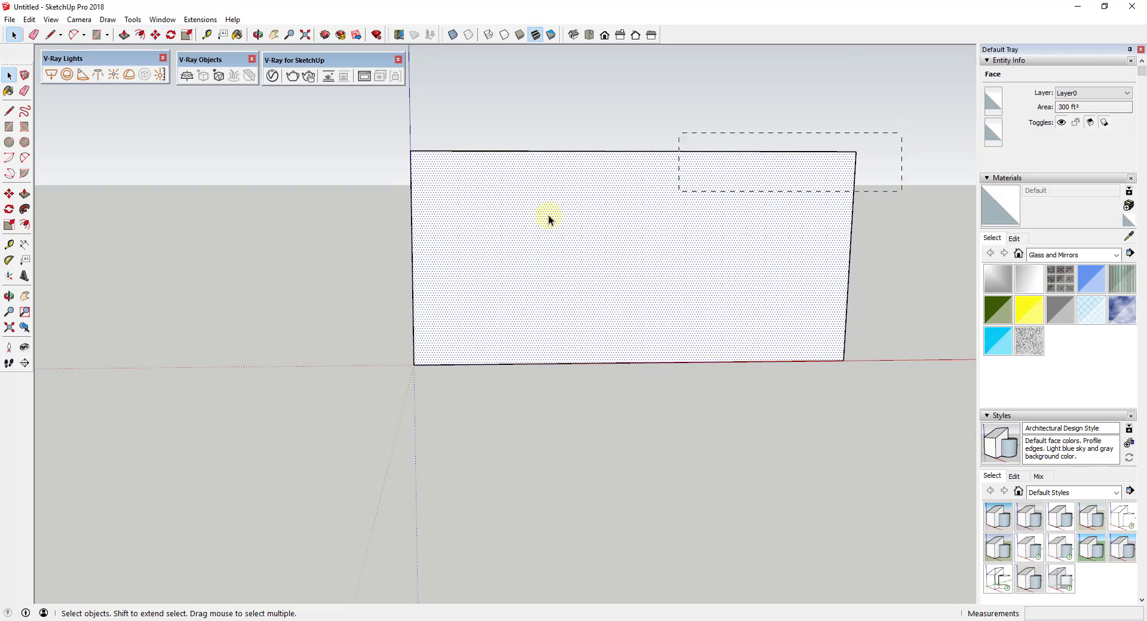
{"action": "key", "text": "ctrl+a"}
{"action": "middle_click_drag", "start_coordinate": [353, 282], "coordinate": [538, 281]}
{"action": "right_click", "coordinate": [538, 242]}
{"action": "left_click", "coordinate": [598, 341]}
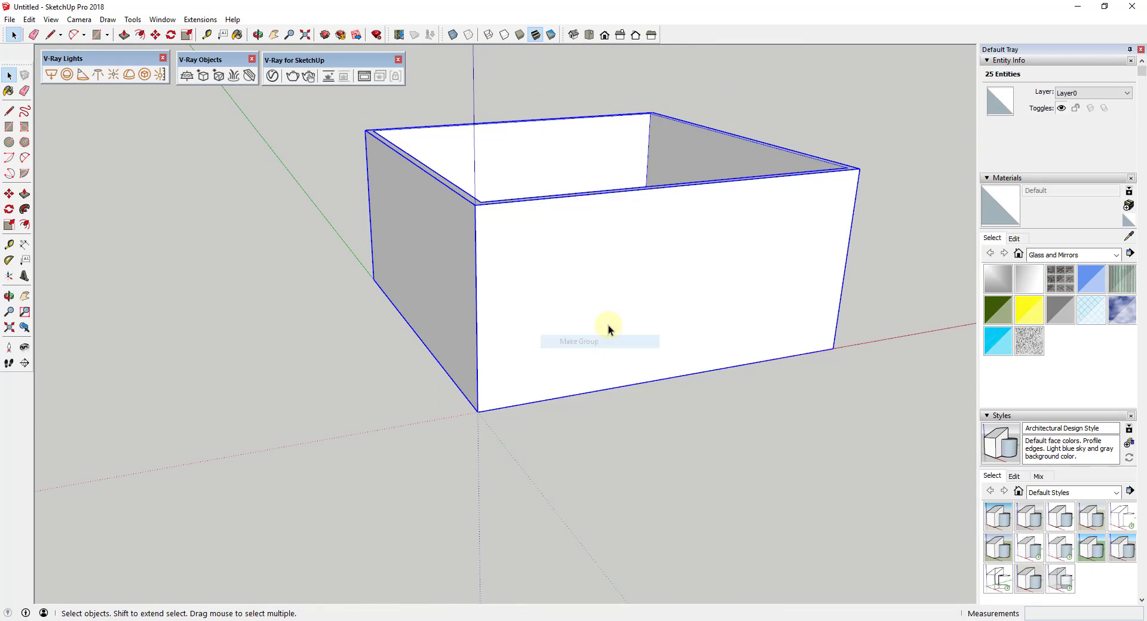
Extrude the floor face downward from the underside of the room to give it thickness.
{"action": "middle_click_drag", "start_coordinate": [608, 328], "coordinate": [582, 302]}
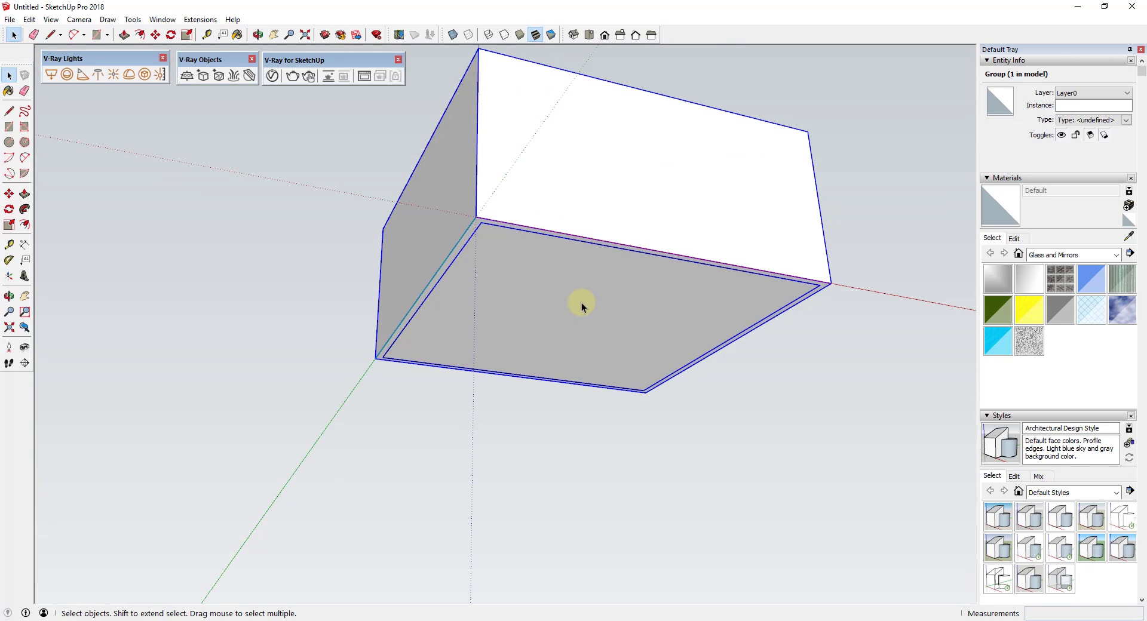
{"action": "double_click", "coordinate": [582, 303]}
{"action": "key", "text": "p"}
{"action": "left_click", "coordinate": [583, 313]}
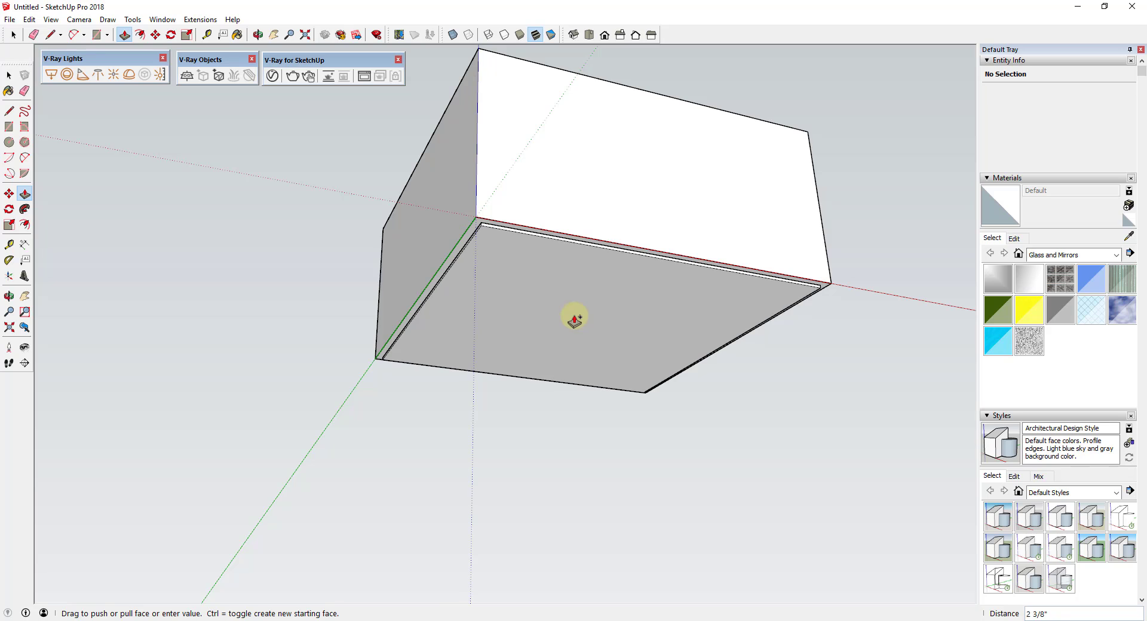
{"action": "left_click", "coordinate": [574, 321]}
{"action": "key", "text": "space"}
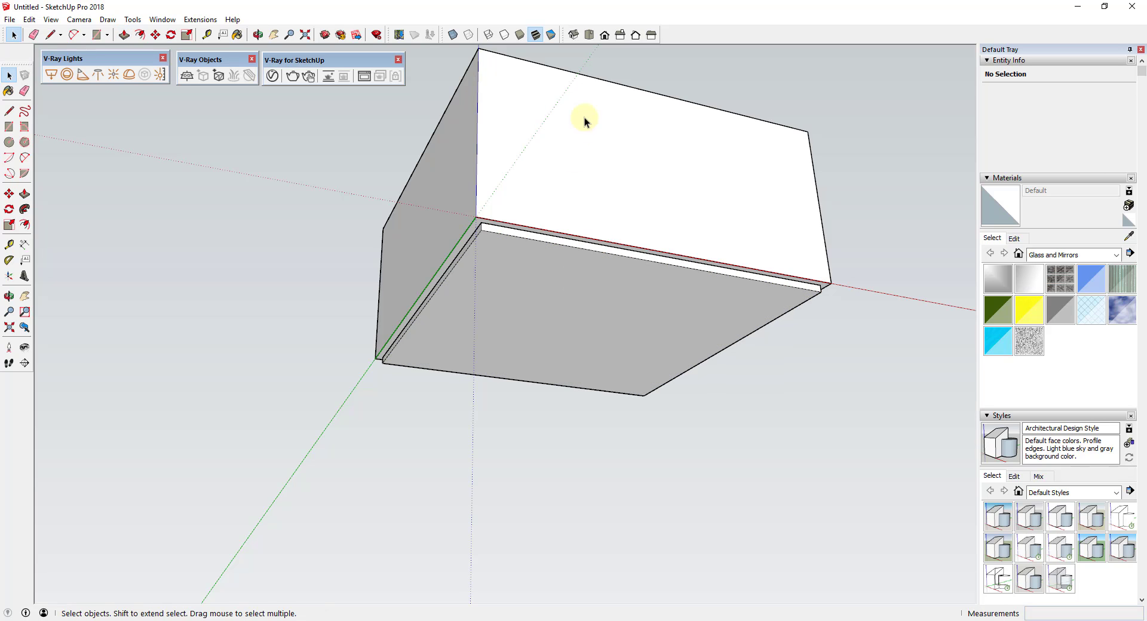
Draw a roof rectangle corner to corner over the wall tops and extrude it 7" thick.
{"action": "middle_click_drag", "start_coordinate": [583, 116], "coordinate": [645, 230]}
{"action": "key", "text": "r"}
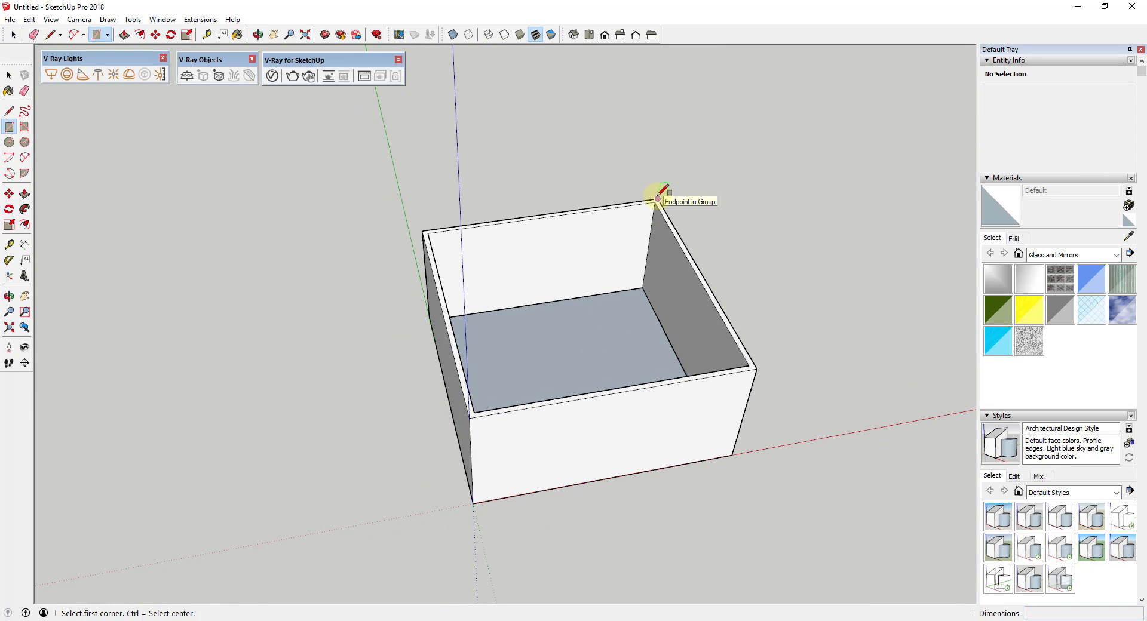
{"action": "left_click", "coordinate": [657, 199]}
{"action": "left_click", "coordinate": [470, 411]}
{"action": "key", "text": "o"}
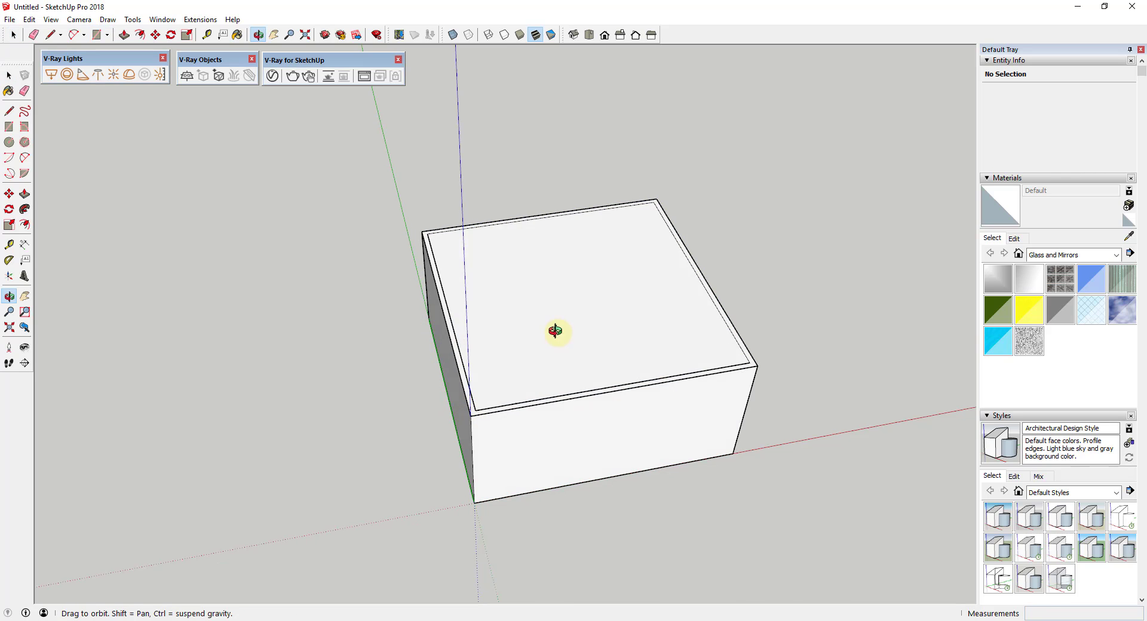
{"action": "left_click_drag", "start_coordinate": [555, 331], "coordinate": [581, 320]}
{"action": "key", "text": "space"}
{"action": "key", "text": "p"}
{"action": "left_click", "coordinate": [580, 319]}
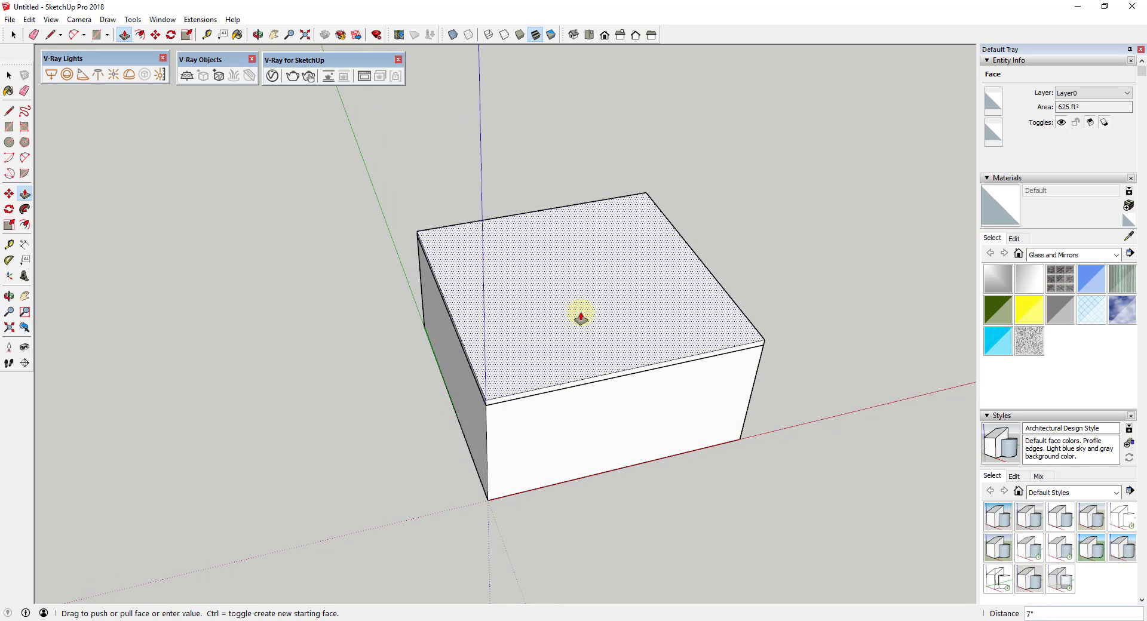
{"action": "left_click", "coordinate": [580, 314]}
Select the whole roof slab and make it a group.
{"action": "middle_click_drag", "start_coordinate": [581, 329], "coordinate": [640, 257]}
{"action": "key", "text": "space"}
{"action": "triple_click", "coordinate": [594, 270]}
{"action": "right_click", "coordinate": [594, 270]}
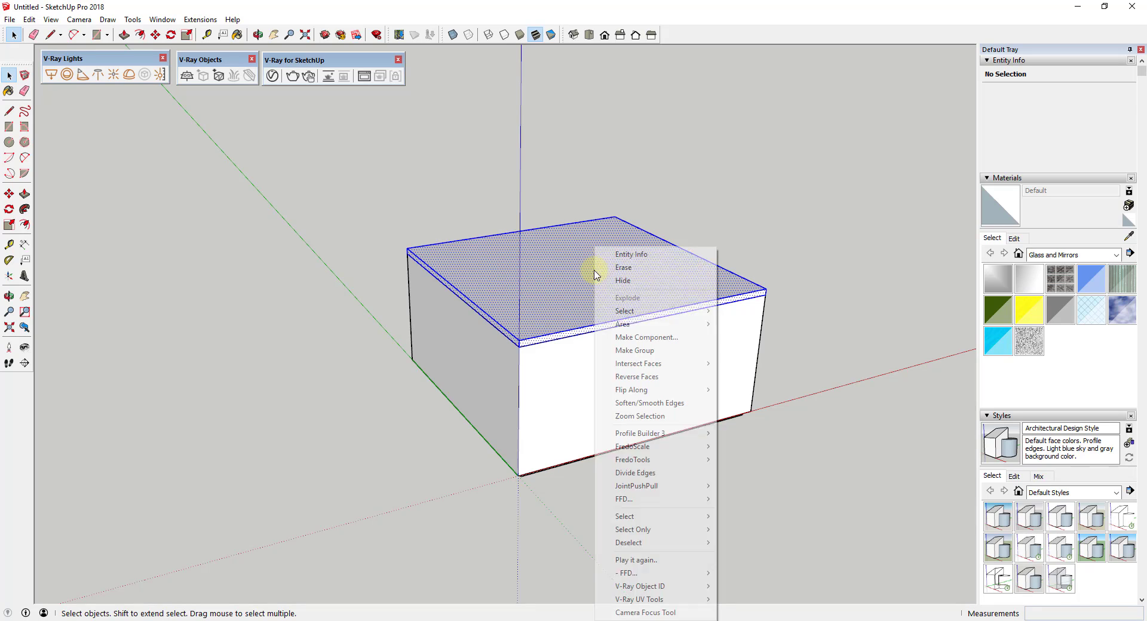
{"action": "left_click", "coordinate": [639, 351]}
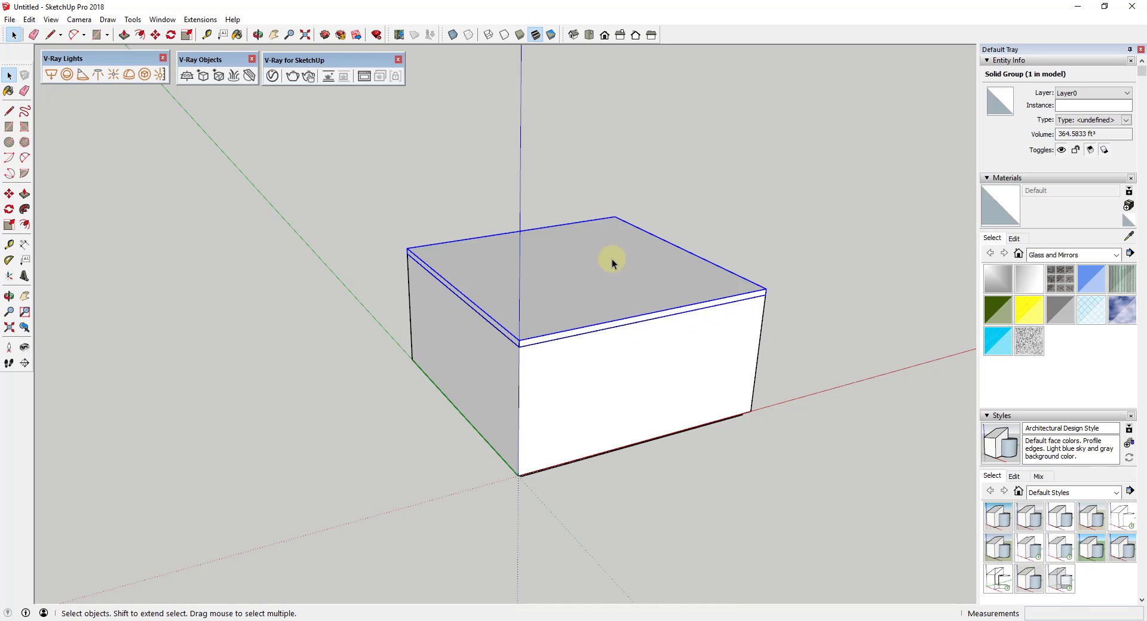
Turn on X-ray face display so the room's interior shows through the walls.
{"action": "middle_click_drag", "start_coordinate": [650, 317], "coordinate": [848, 251]}
{"action": "middle_click_drag", "start_coordinate": [627, 299], "coordinate": [479, 317]}
{"action": "left_click", "coordinate": [453, 34]}
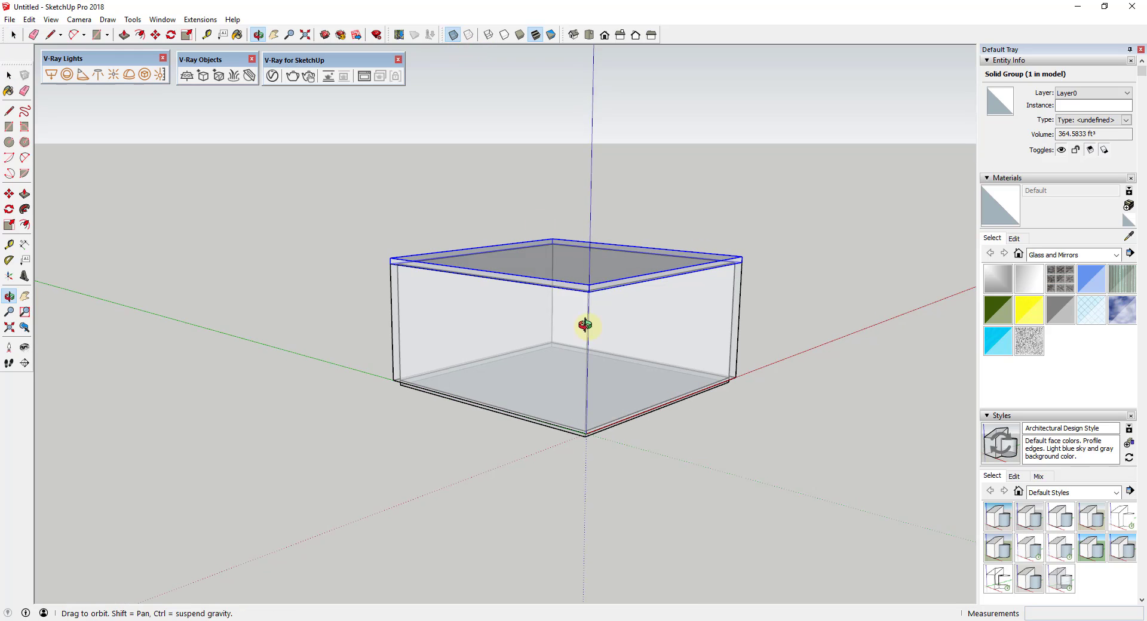
{"action": "middle_click_drag", "start_coordinate": [584, 325], "coordinate": [662, 273]}
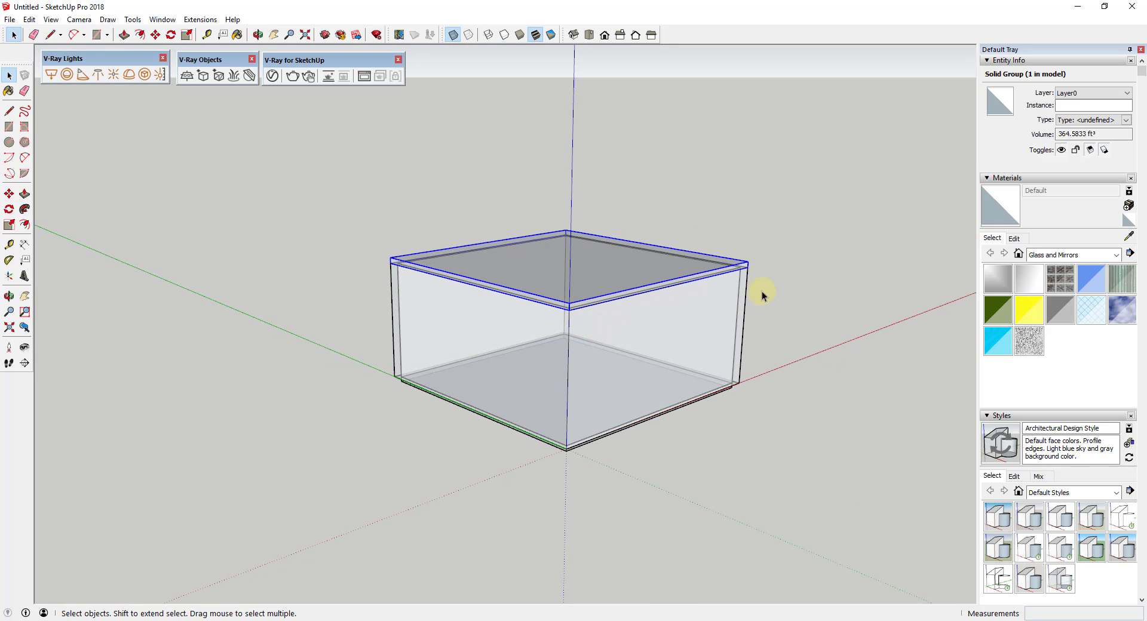
{"action": "middle_click_drag", "start_coordinate": [676, 320], "coordinate": [717, 293]}
{"action": "key", "text": "r"}
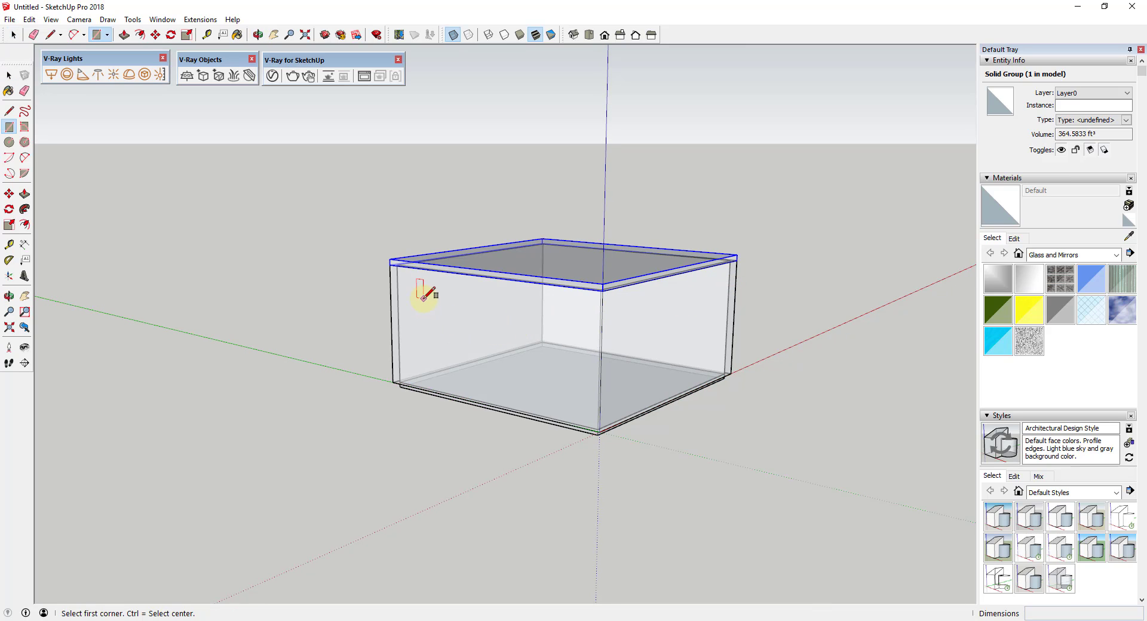
{"action": "left_click", "coordinate": [423, 298]}
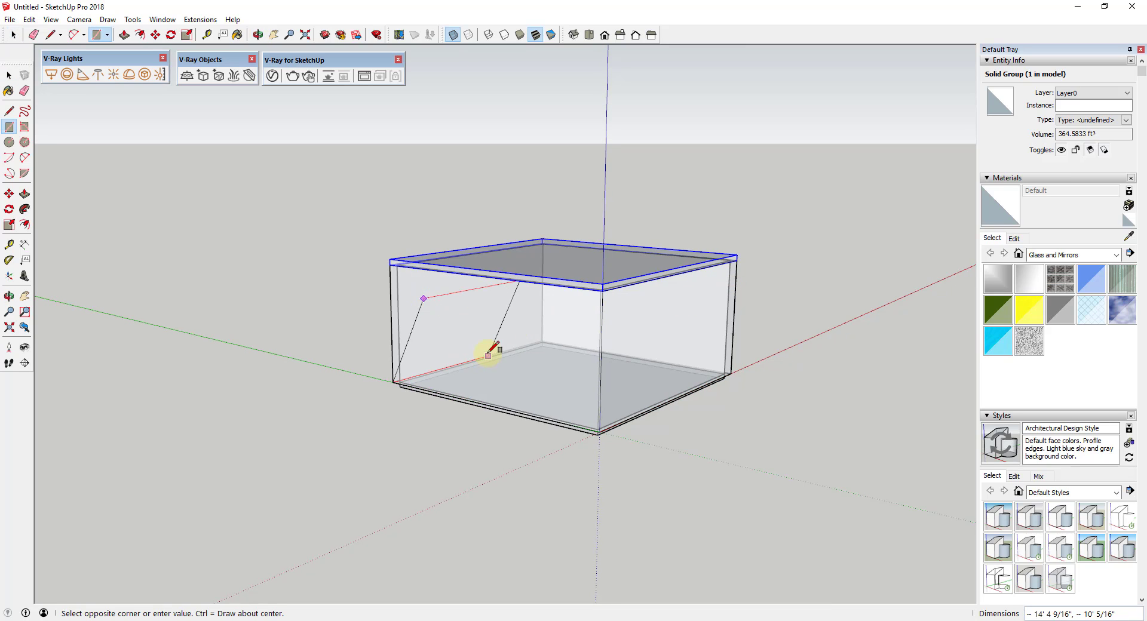
{"action": "middle_click_drag", "start_coordinate": [488, 356], "coordinate": [553, 358]}
{"action": "scroll", "coordinate": [519, 358], "scroll_direction": "up", "scroll_amount": 3}
{"action": "key", "text": "space"}
Open the wall group for editing and draw a window rectangle of about 51 ft² on the wall along the green axis.
{"action": "double_click", "coordinate": [557, 338]}
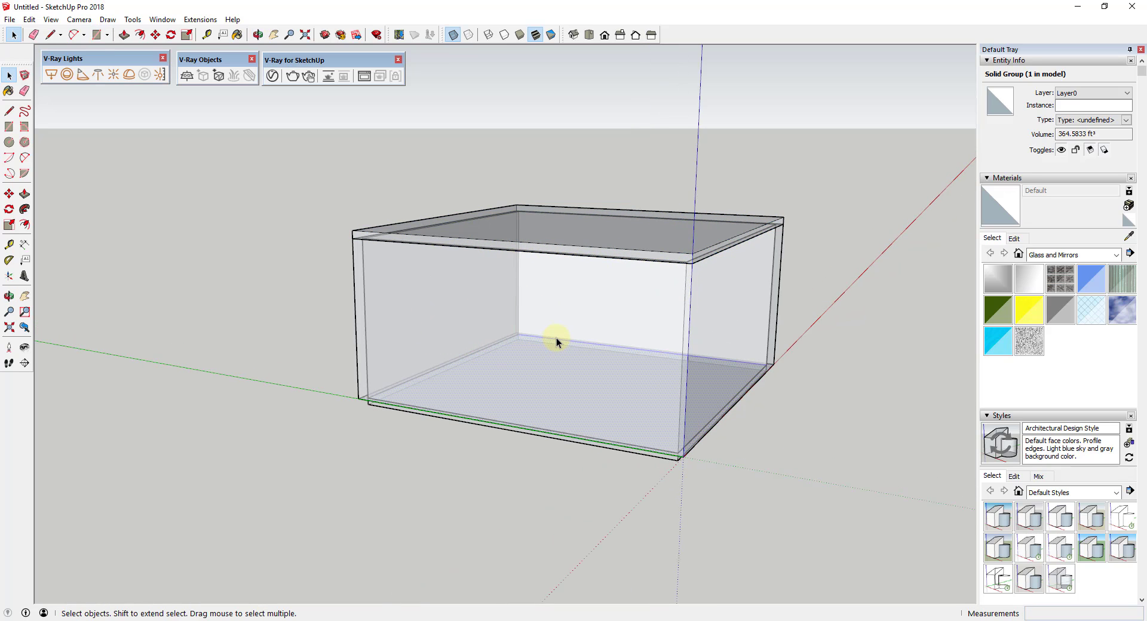
{"action": "double_click", "coordinate": [560, 335]}
{"action": "key", "text": "r"}
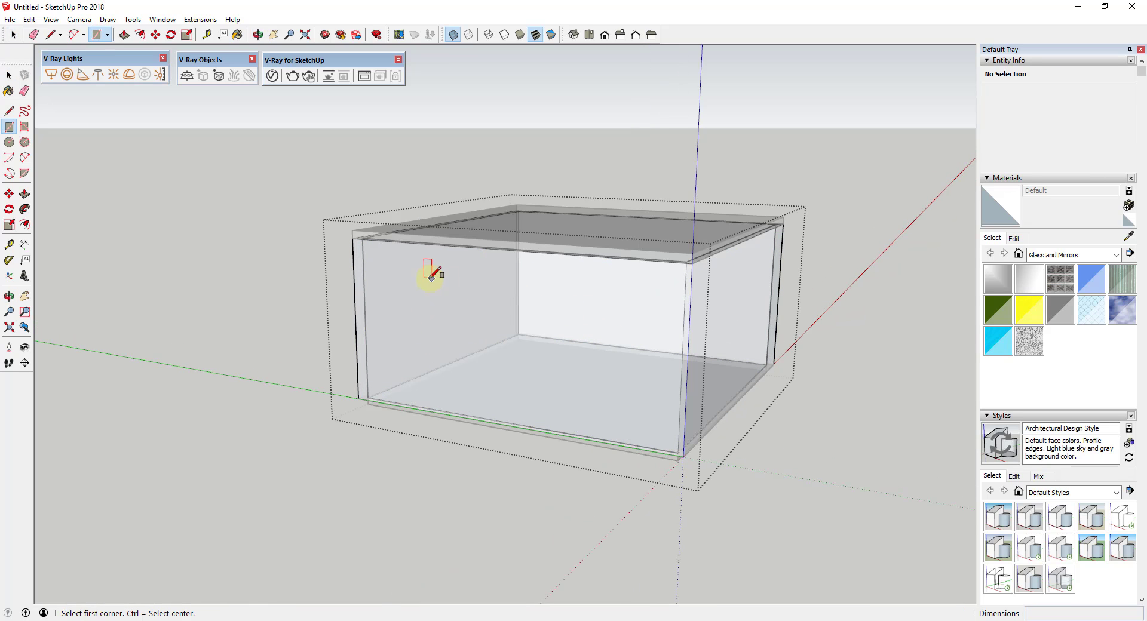
{"action": "left_click", "coordinate": [394, 274]}
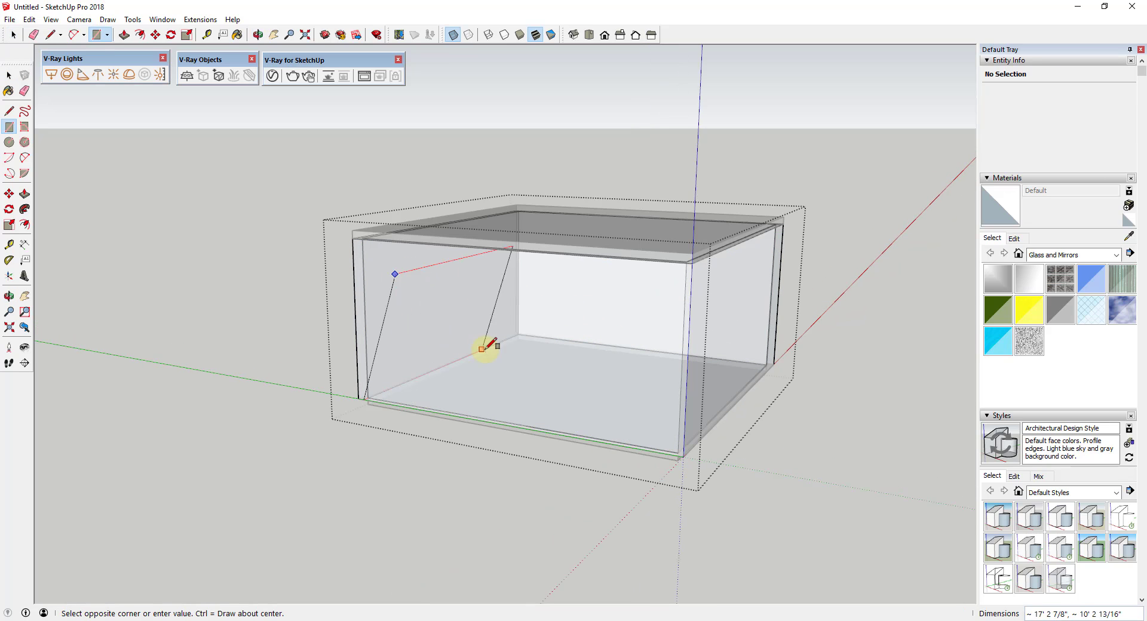
{"action": "left_click", "coordinate": [516, 363]}
{"action": "key", "text": "space"}
Push the window rectangle through the wall's full thickness to cut the opening.
{"action": "key", "text": "p"}
{"action": "left_click", "coordinate": [459, 325]}
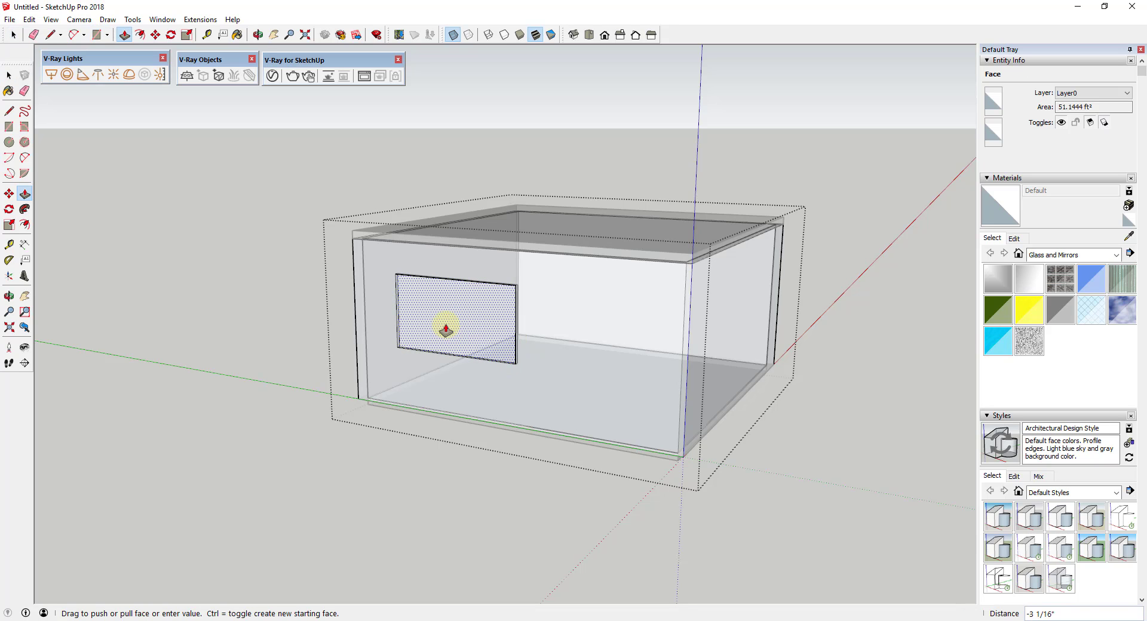
{"action": "left_click", "coordinate": [458, 305]}
{"action": "key", "text": "o"}
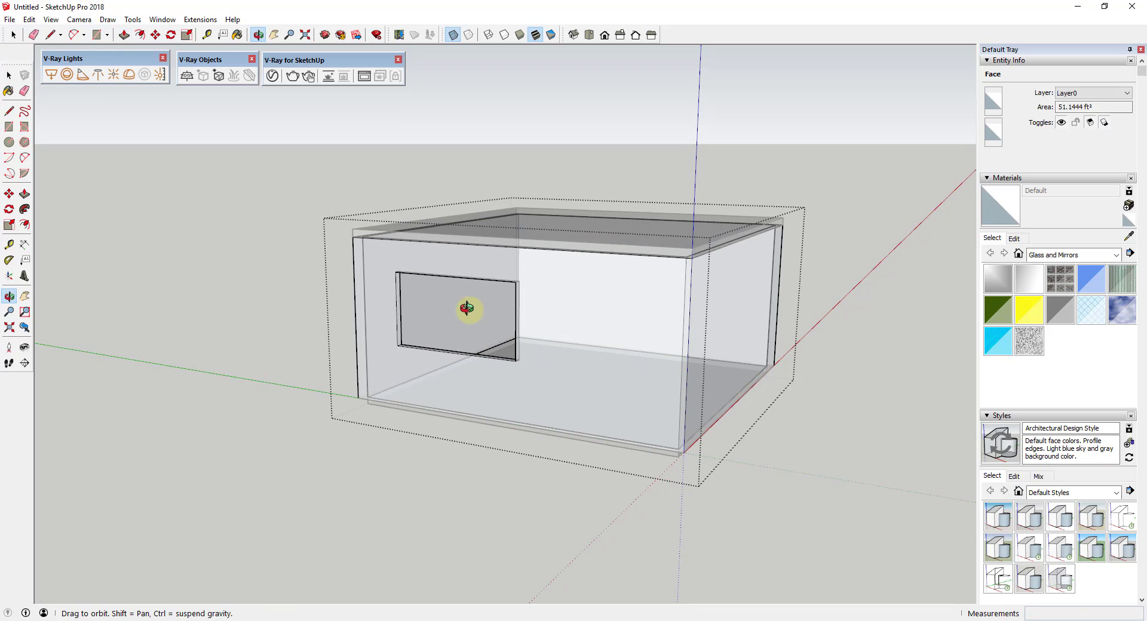
Turn off X-ray face display for the model.
{"action": "left_click_drag", "start_coordinate": [460, 307], "coordinate": [722, 336]}
{"action": "key", "text": "space"}
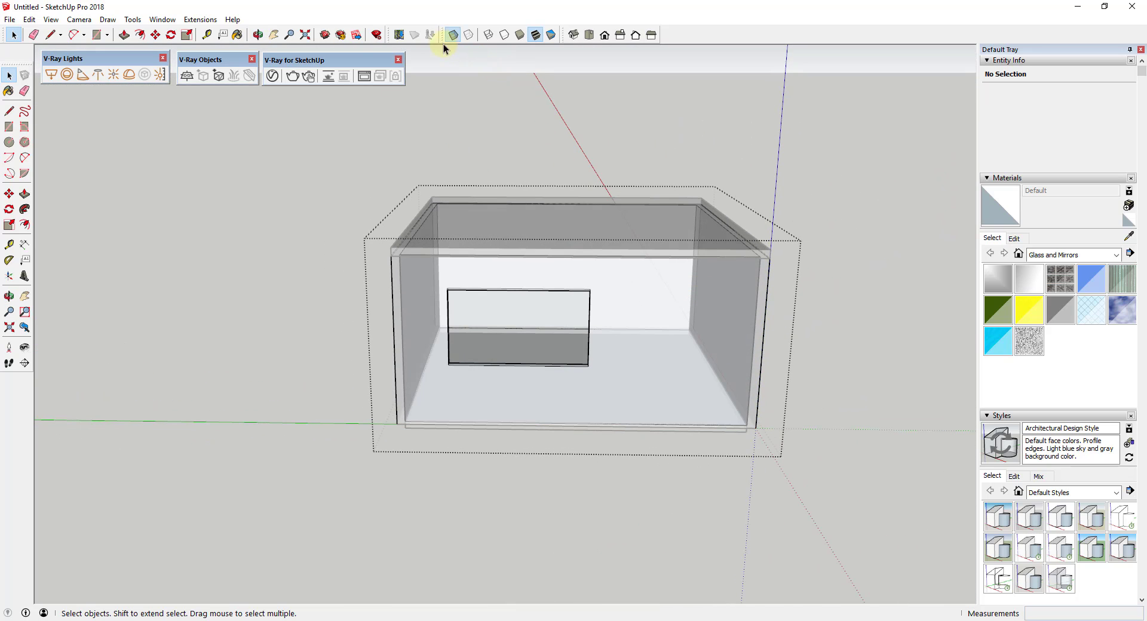
{"action": "left_click", "coordinate": [452, 35]}
{"action": "middle_click_drag", "start_coordinate": [576, 327], "coordinate": [747, 318]}
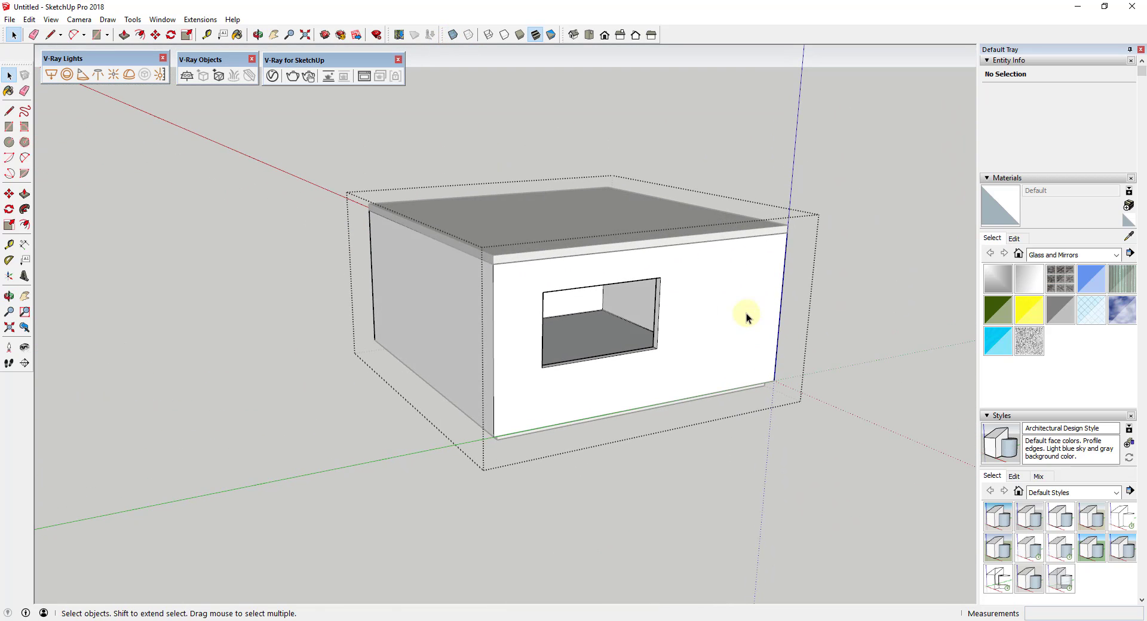
Position the camera on the floor inside the room and set the eye height to 6'.
{"action": "left_click", "coordinate": [9, 346]}
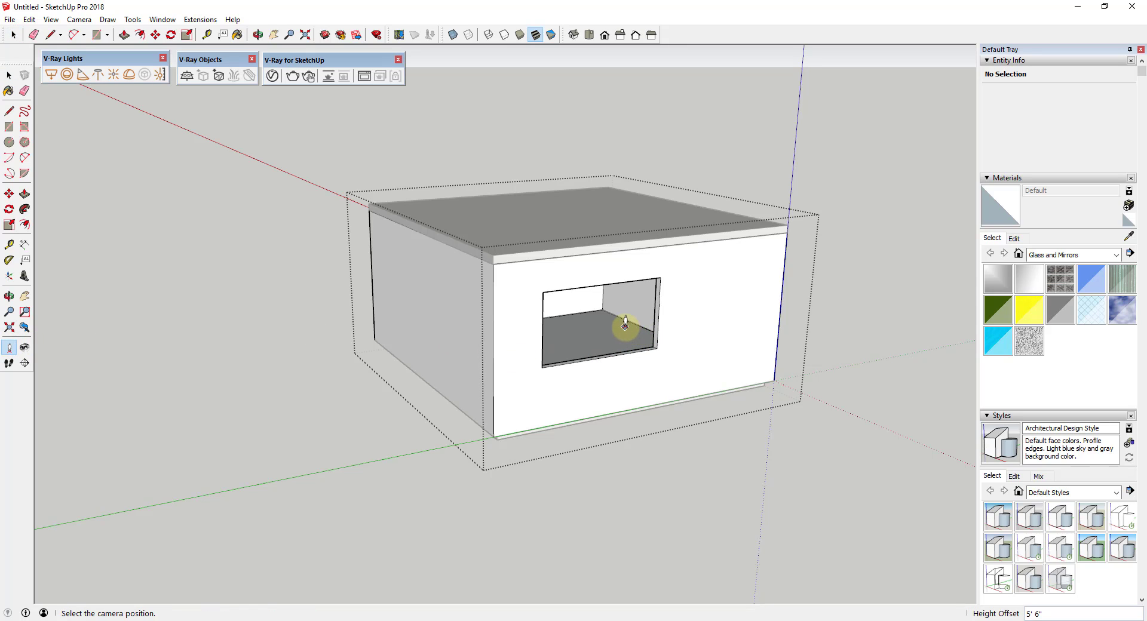
{"action": "left_click_drag", "start_coordinate": [625, 325], "coordinate": [558, 336]}
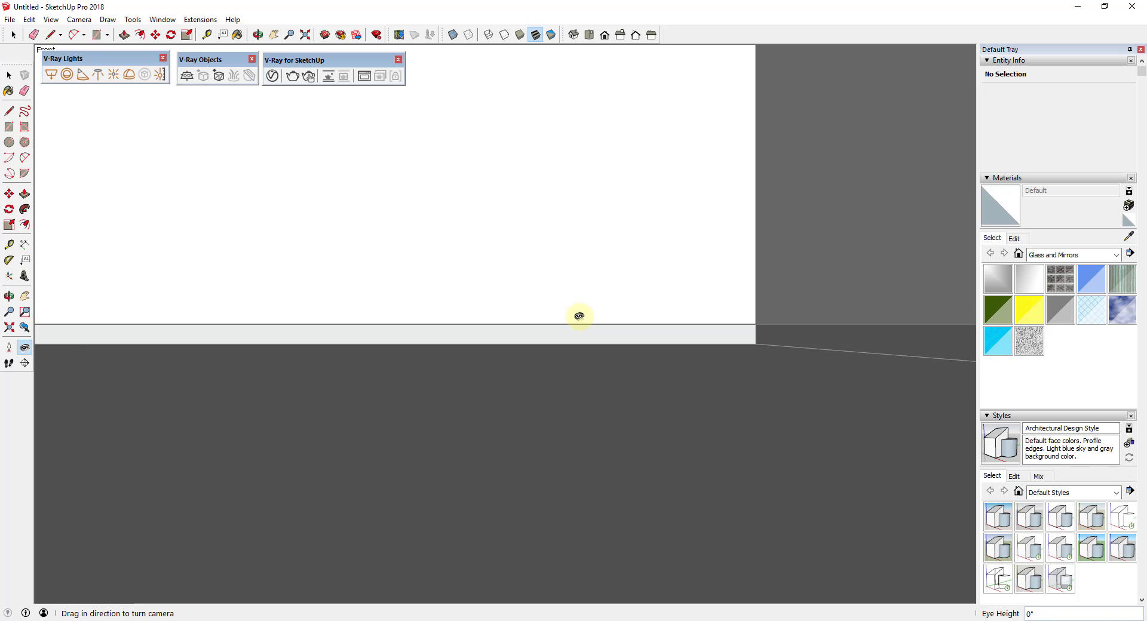
{"action": "key", "text": "Return"}
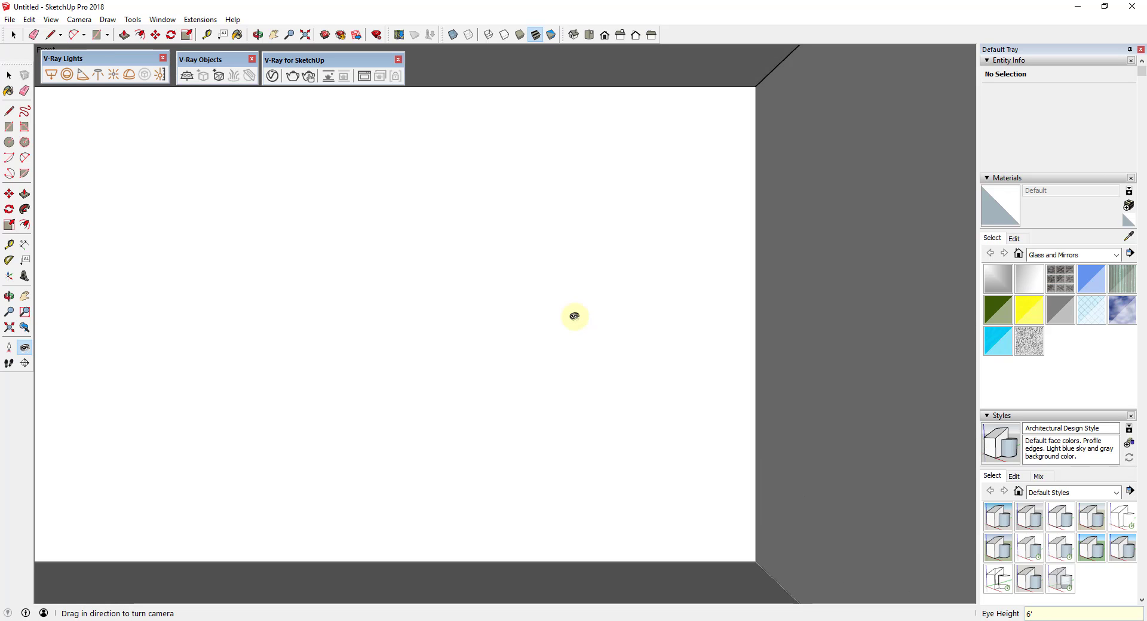
Turn the camera inside the room to face the white wall and reset the eye height to 6'.
{"action": "left_click_drag", "start_coordinate": [574, 317], "coordinate": [499, 374]}
{"action": "middle_click_drag", "start_coordinate": [500, 373], "coordinate": [676, 322], "text": "shift"}
{"action": "left_click_drag", "start_coordinate": [387, 348], "coordinate": [567, 262]}
{"action": "left_click_drag", "start_coordinate": [673, 248], "coordinate": [784, 296]}
{"action": "left_click_drag", "start_coordinate": [641, 348], "coordinate": [606, 308]}
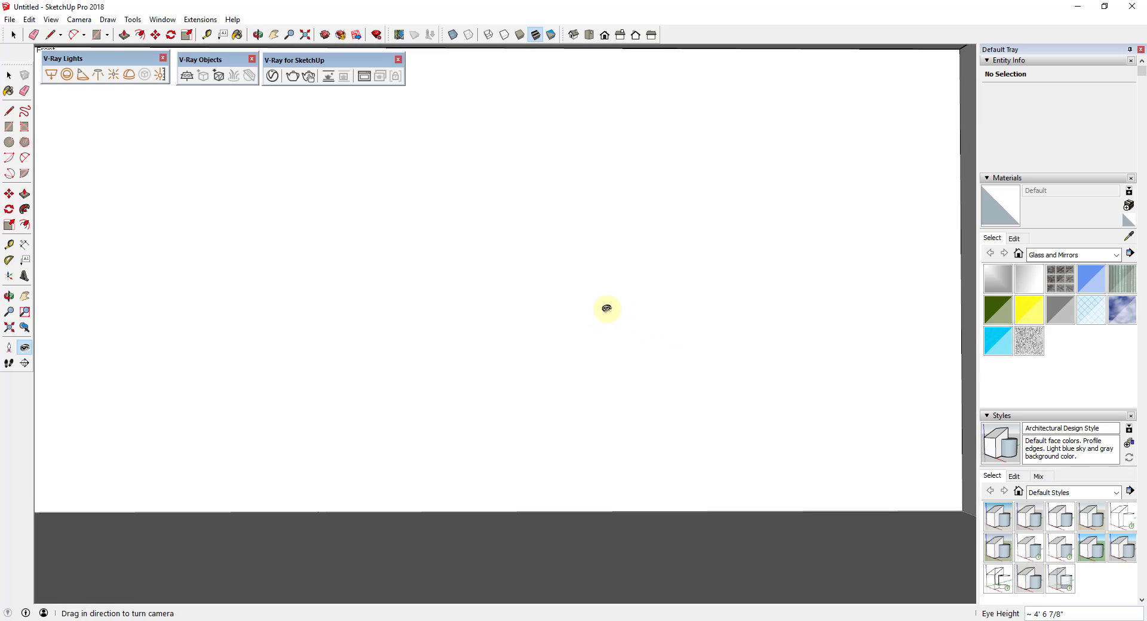
Set the field of view to 65 degrees and turn the camera slightly to frame the window and far wall.
{"action": "left_click", "coordinate": [15, 330]}
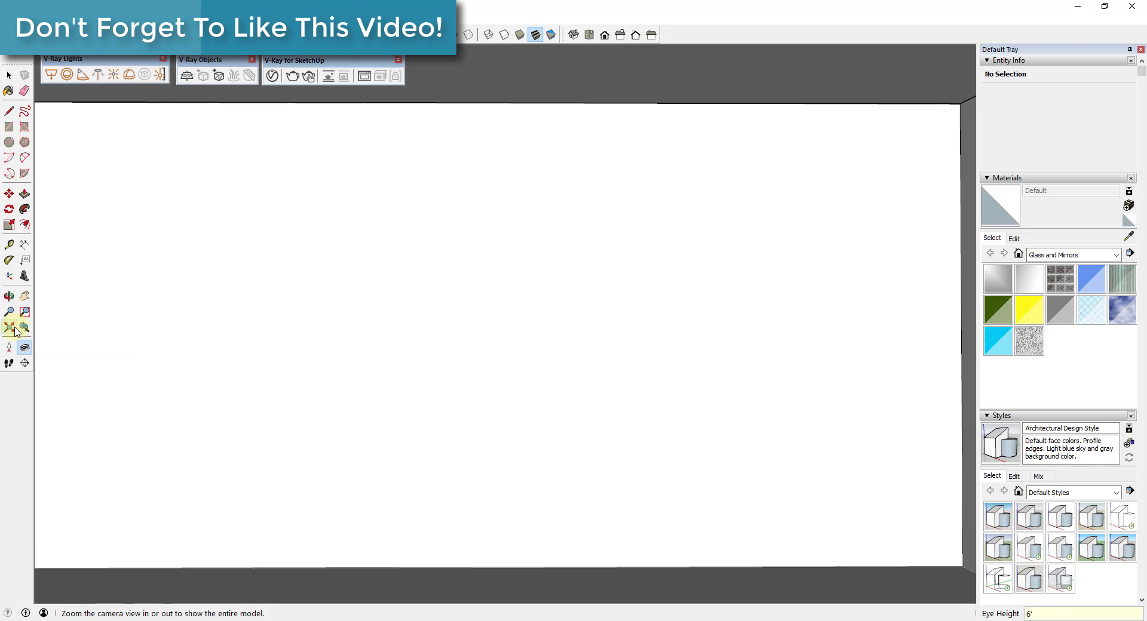
{"action": "left_click", "coordinate": [12, 315]}
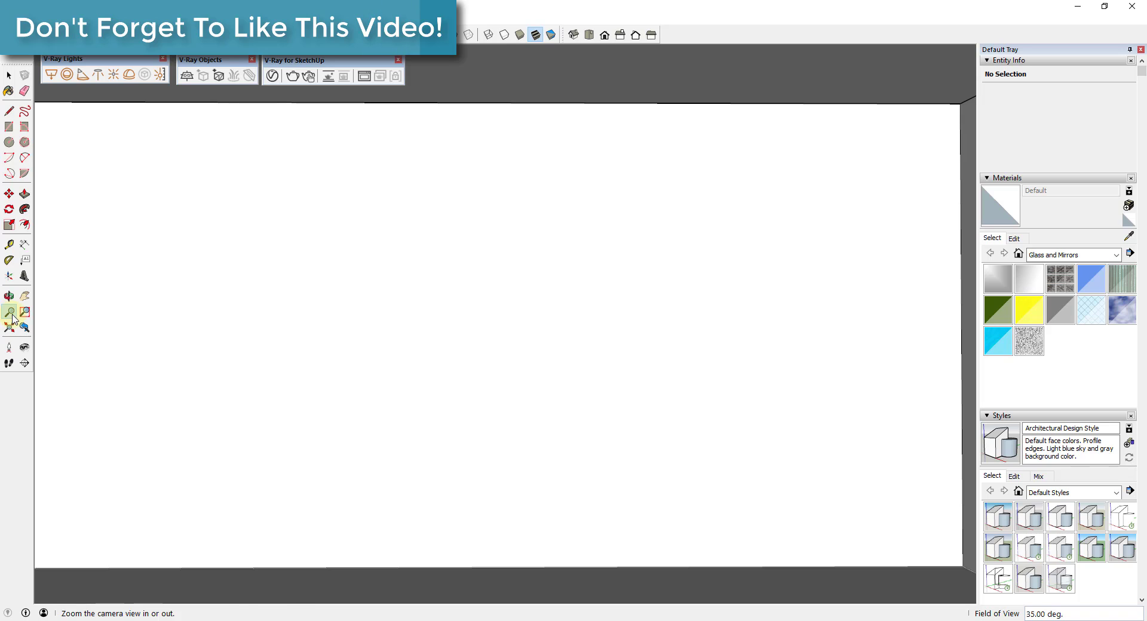
{"action": "type", "text": "65"}
{"action": "key", "text": "Return"}
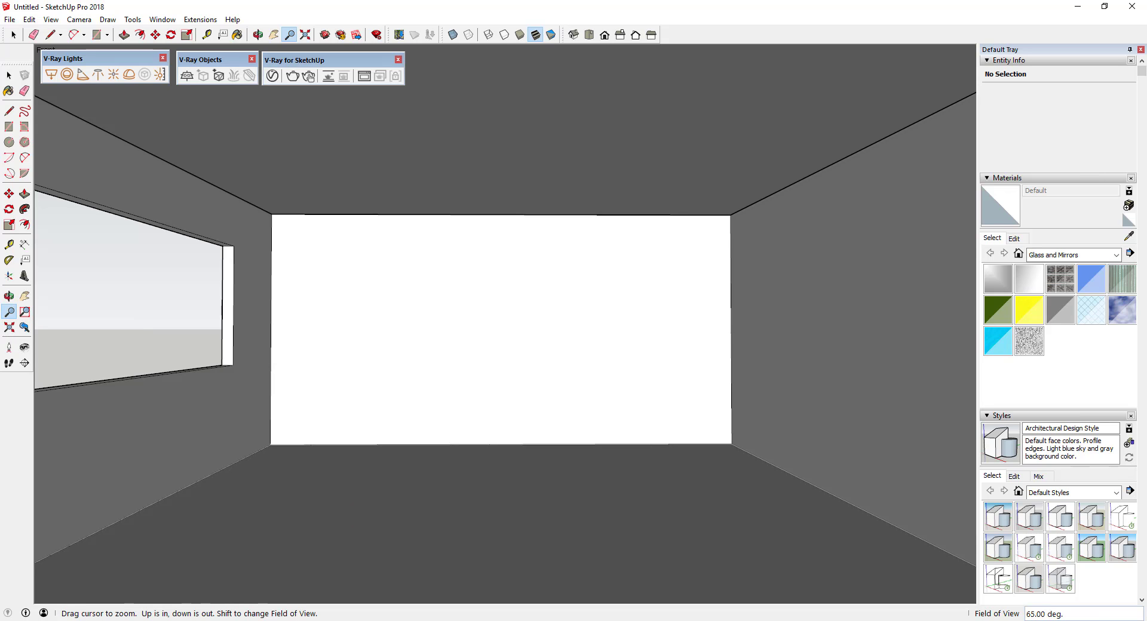
{"action": "left_click", "coordinate": [24, 347]}
{"action": "left_click_drag", "start_coordinate": [652, 455], "coordinate": [615, 441]}
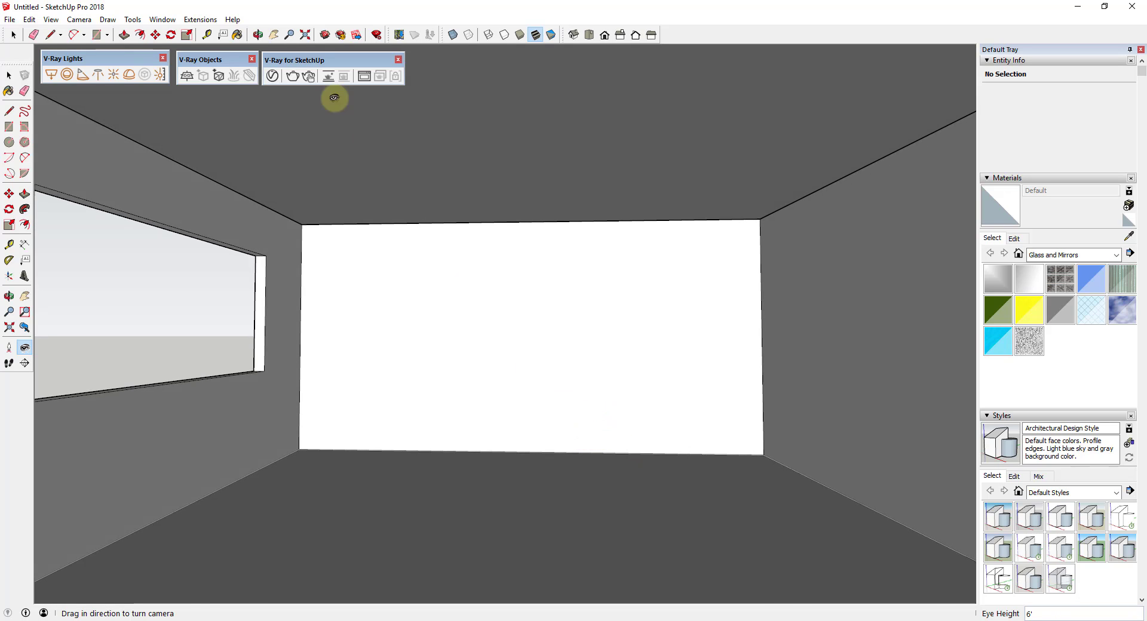
Start a V-Ray interactive render of the interior and move the frame buffer window away from the model view.
{"action": "left_click", "coordinate": [309, 77]}
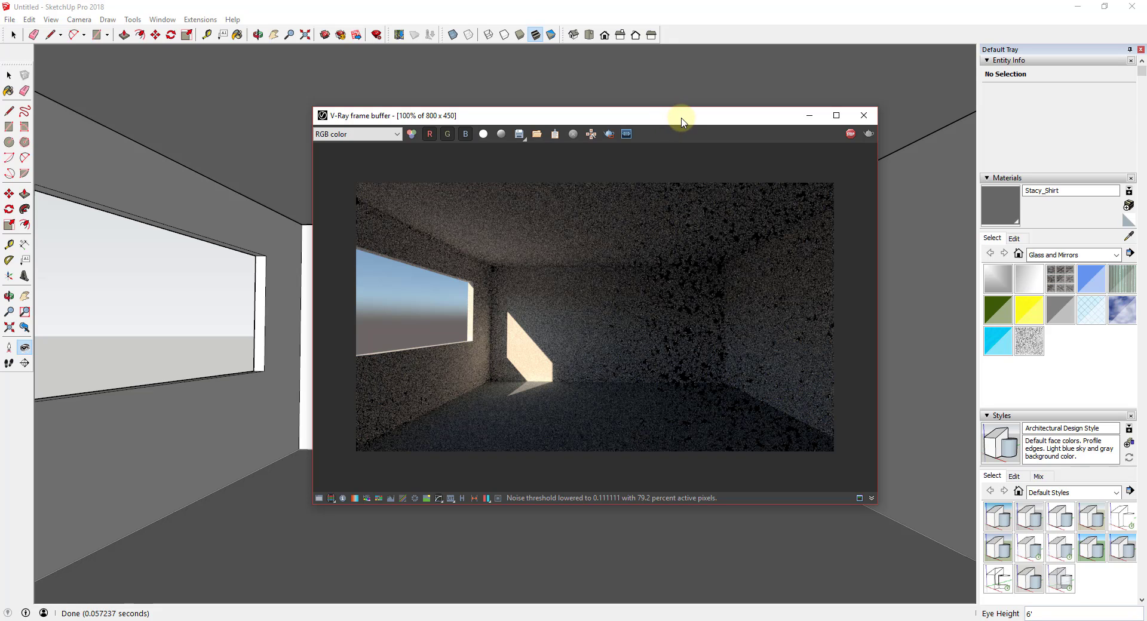
{"action": "left_click_drag", "start_coordinate": [683, 123], "coordinate": [692, 125]}
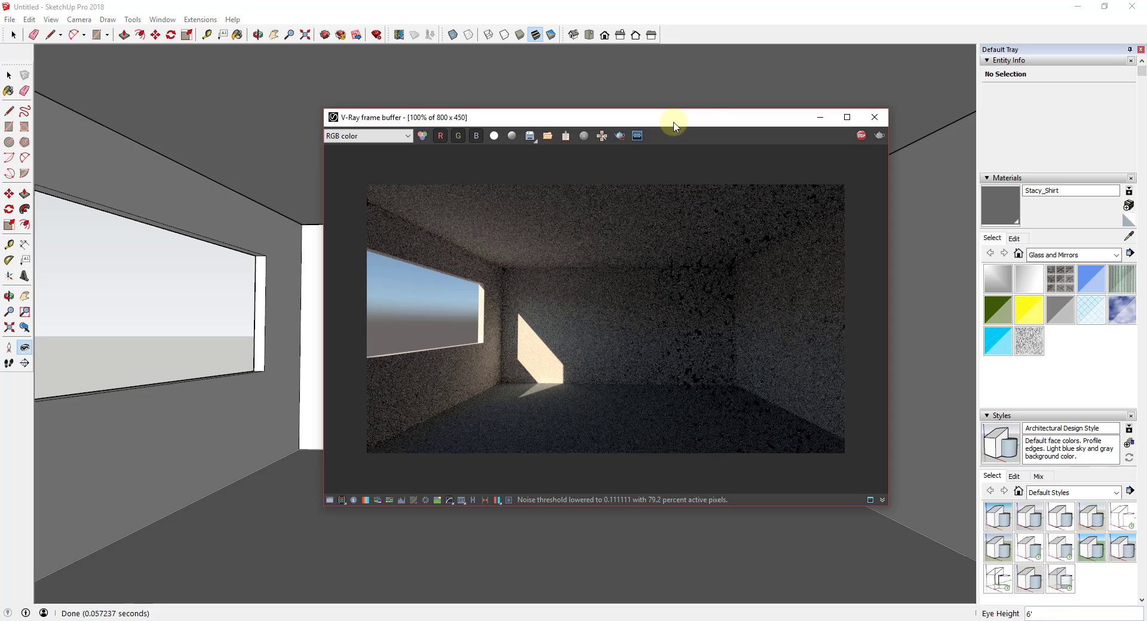
{"action": "mouse_move", "coordinate": [674, 125]}
{"action": "left_mouse_down"}
{"action": "mouse_move", "coordinate": [717, 123]}
{"action": "mouse_move", "coordinate": [663, 121]}
{"action": "left_mouse_up"}
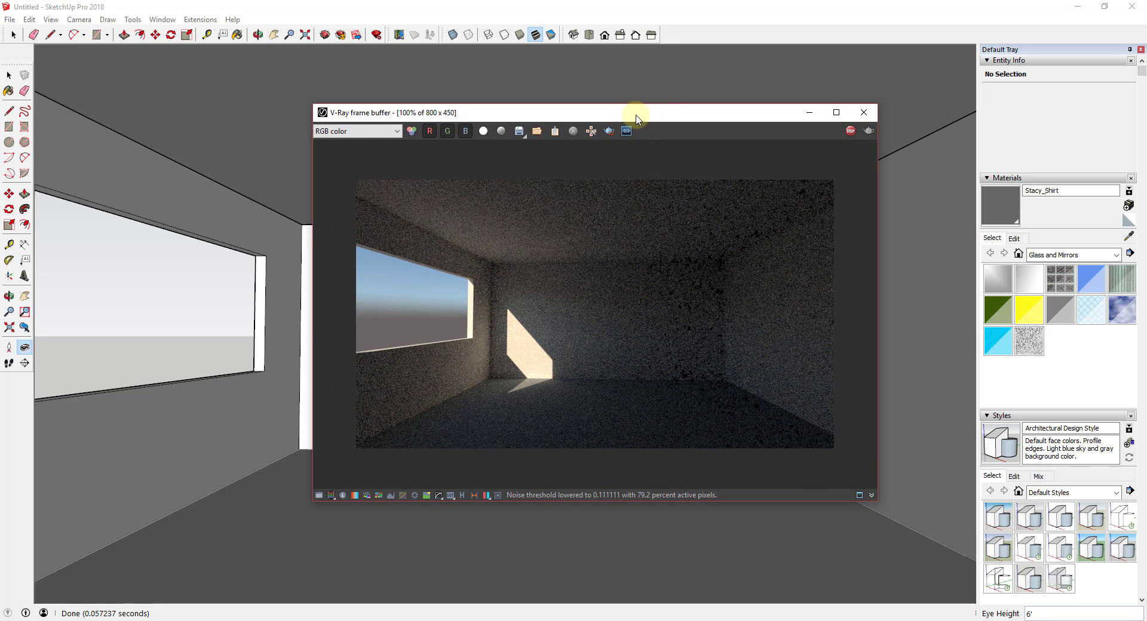
{"action": "left_click_drag", "start_coordinate": [637, 118], "coordinate": [1146, 123]}
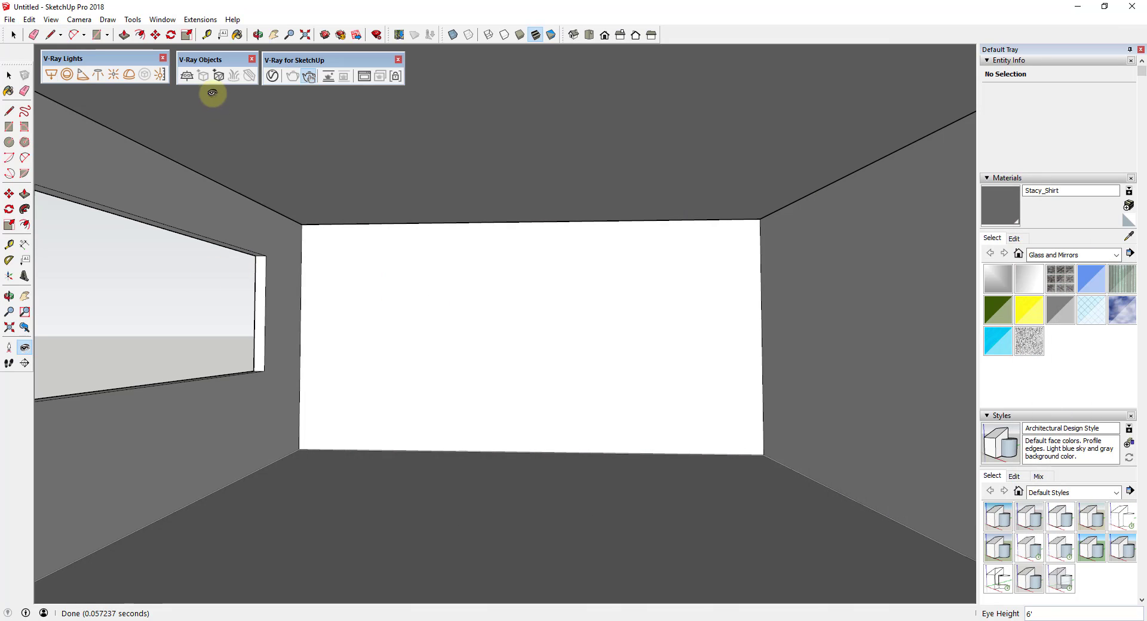
{"action": "left_click", "coordinate": [297, 83]}
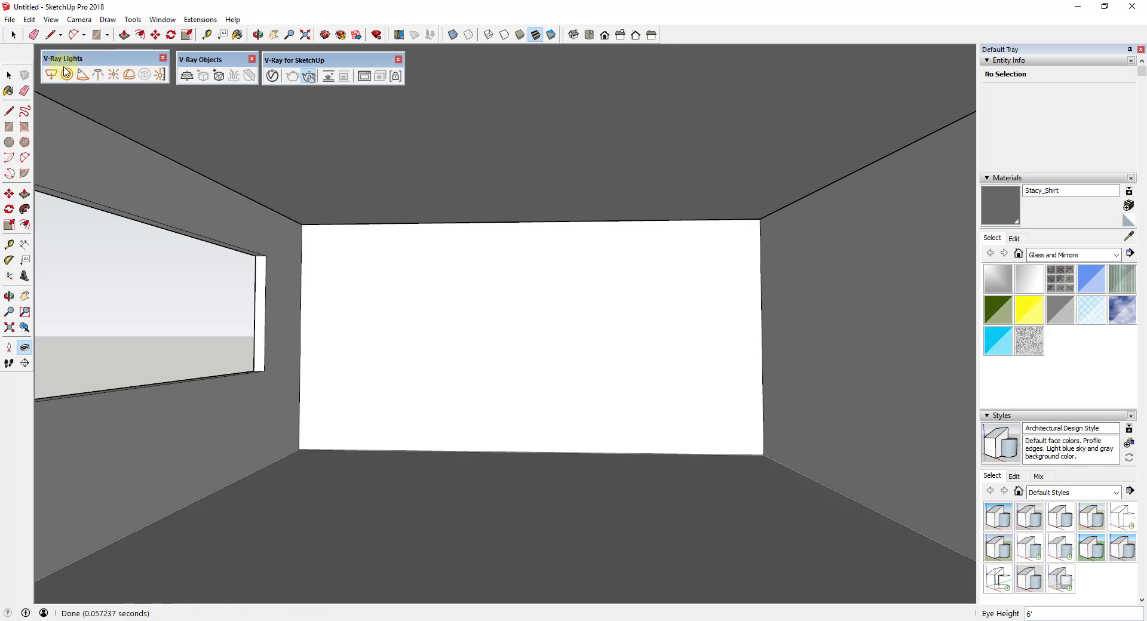
Draw a V-Ray rectangle light on the window wall, covering the window area from near the floor to near the ceiling.
{"action": "left_click", "coordinate": [49, 75]}
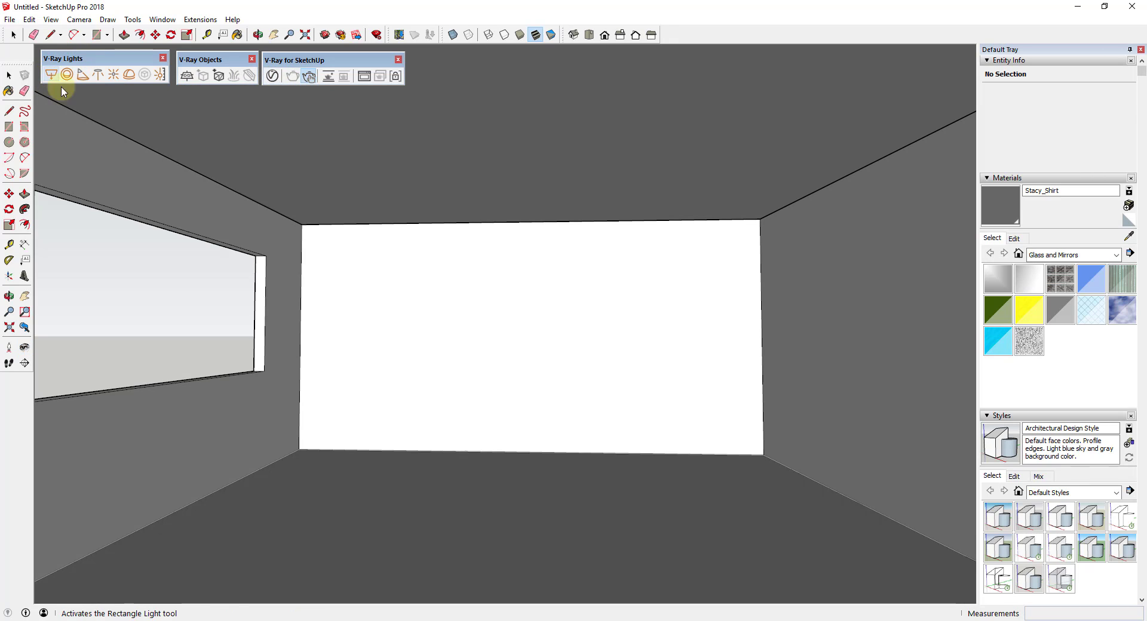
{"action": "left_click", "coordinate": [282, 453]}
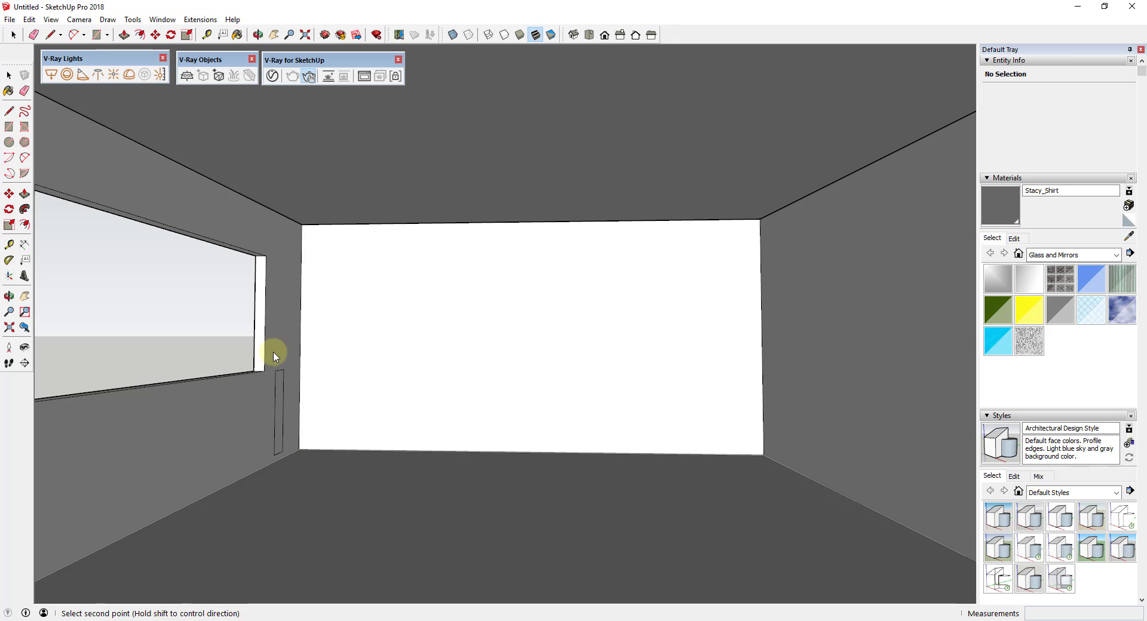
{"action": "left_click", "coordinate": [48, 149]}
{"action": "key", "text": "space"}
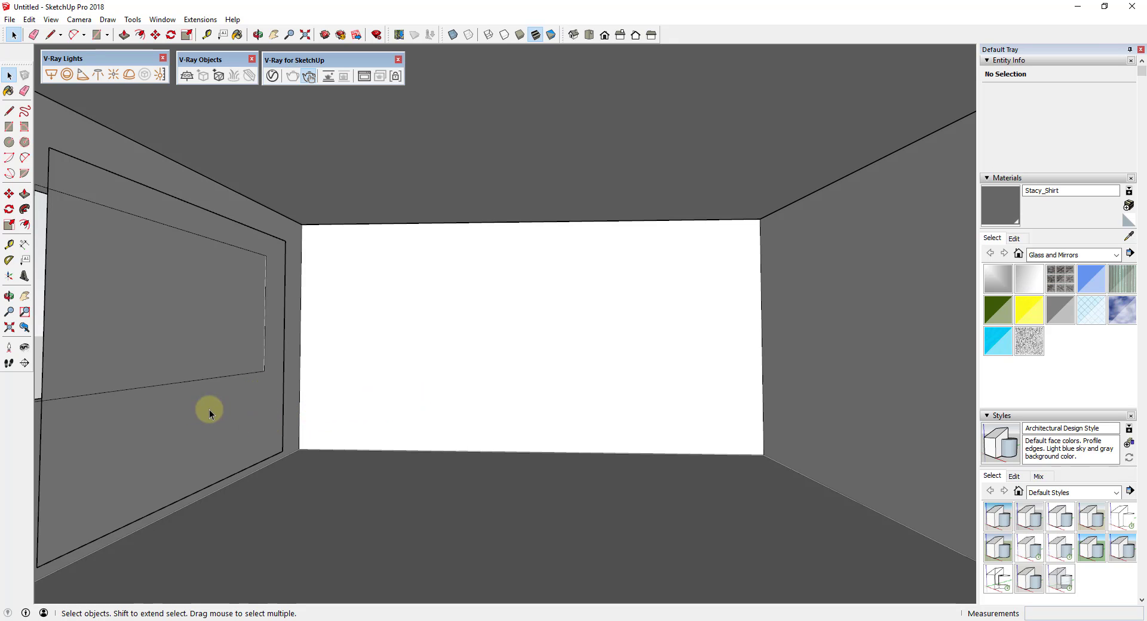
Scale the rectangle light lengthwise along the wall until it covers the whole window opening.
{"action": "middle_click_drag", "start_coordinate": [286, 411], "coordinate": [227, 388]}
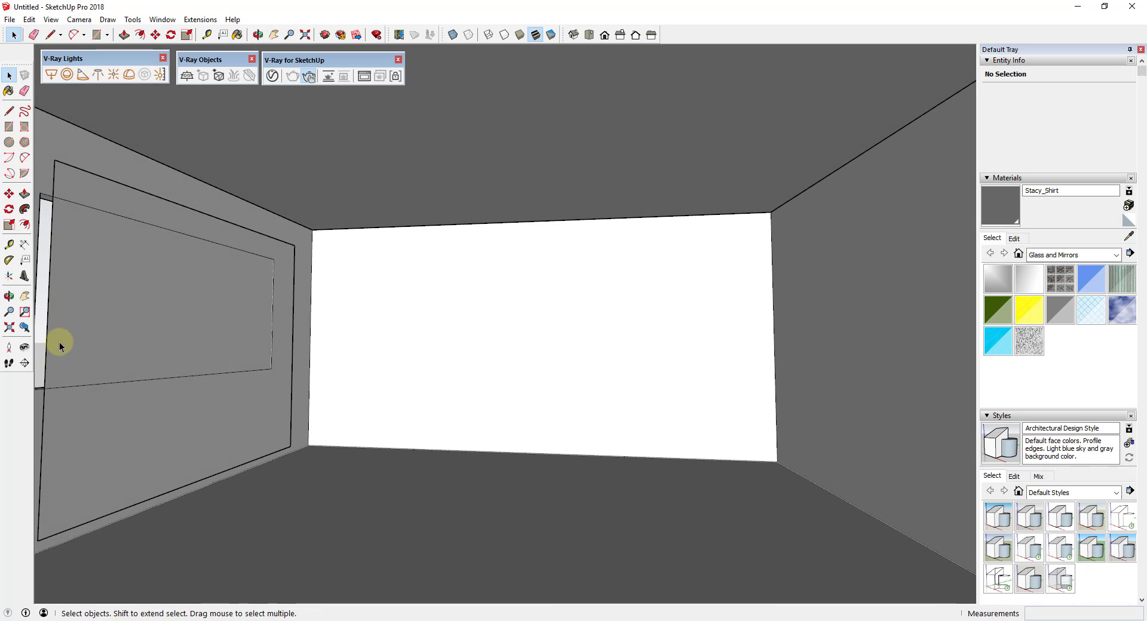
{"action": "left_click", "coordinate": [24, 347]}
{"action": "left_click_drag", "start_coordinate": [394, 378], "coordinate": [278, 380]}
{"action": "key", "text": "space"}
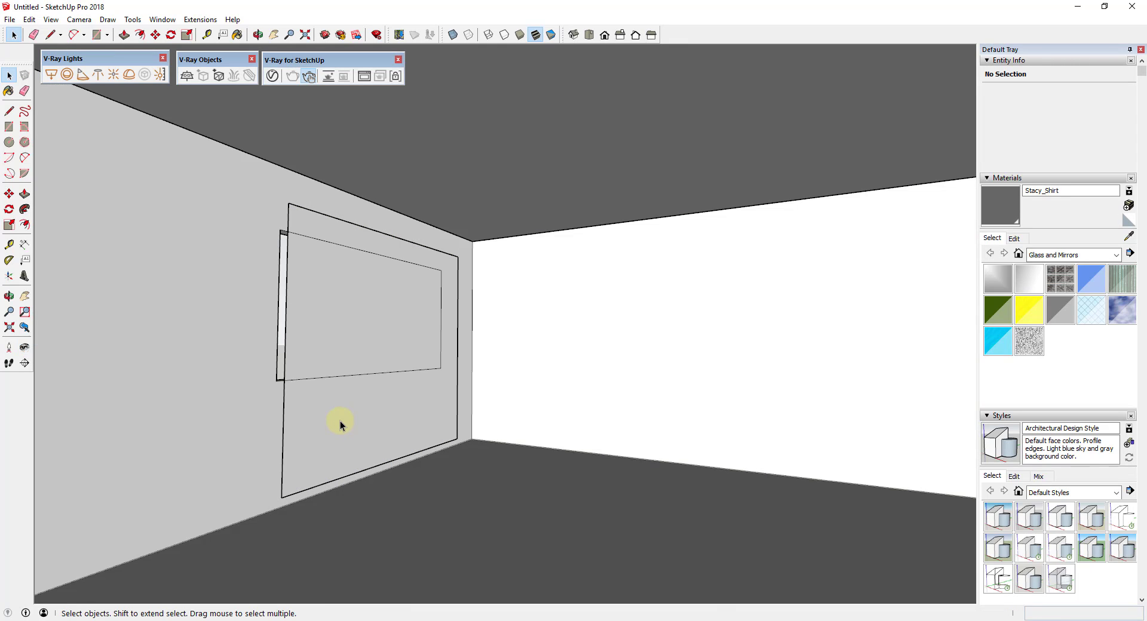
{"action": "key", "text": "s"}
{"action": "left_click_drag", "start_coordinate": [285, 349], "coordinate": [122, 353]}
{"action": "key", "text": "space"}
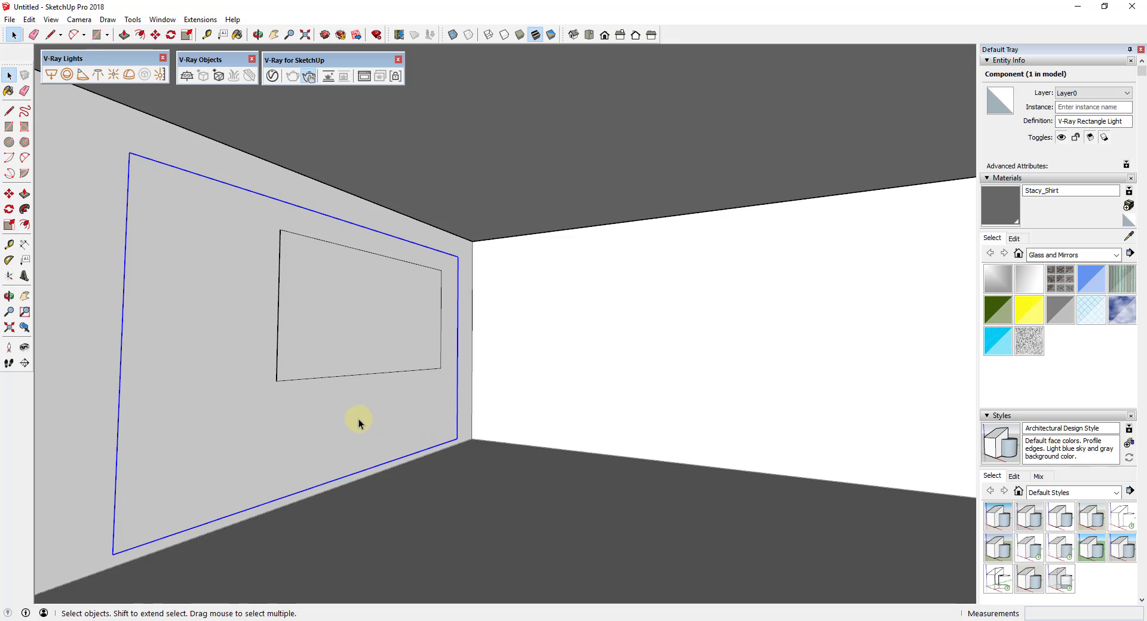
Move the rectangle light 3" along the red axis, off the window wall.
{"action": "key", "text": "m"}
{"action": "left_click", "coordinate": [332, 420]}
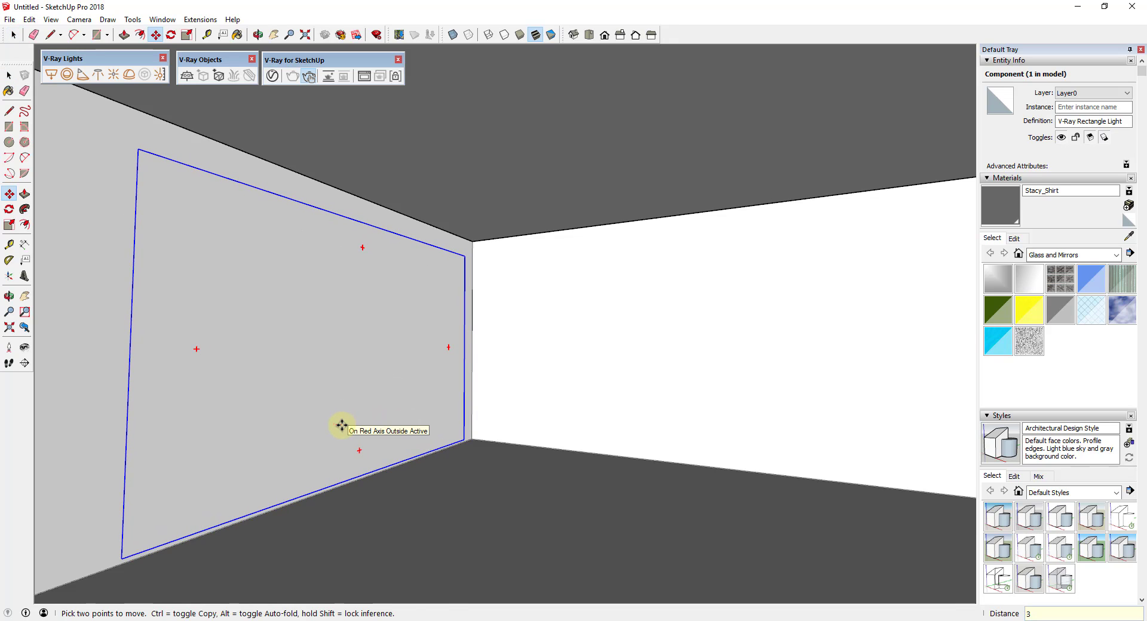
{"action": "left_click", "coordinate": [341, 422]}
{"action": "key", "text": "space"}
Turn the camera back to face the far white wall and save the view as a scene.
{"action": "mouse_move", "coordinate": [496, 476]}
{"action": "middle_mouse_down"}
{"action": "mouse_move", "coordinate": [547, 481]}
{"action": "mouse_move", "coordinate": [514, 473]}
{"action": "middle_mouse_up"}
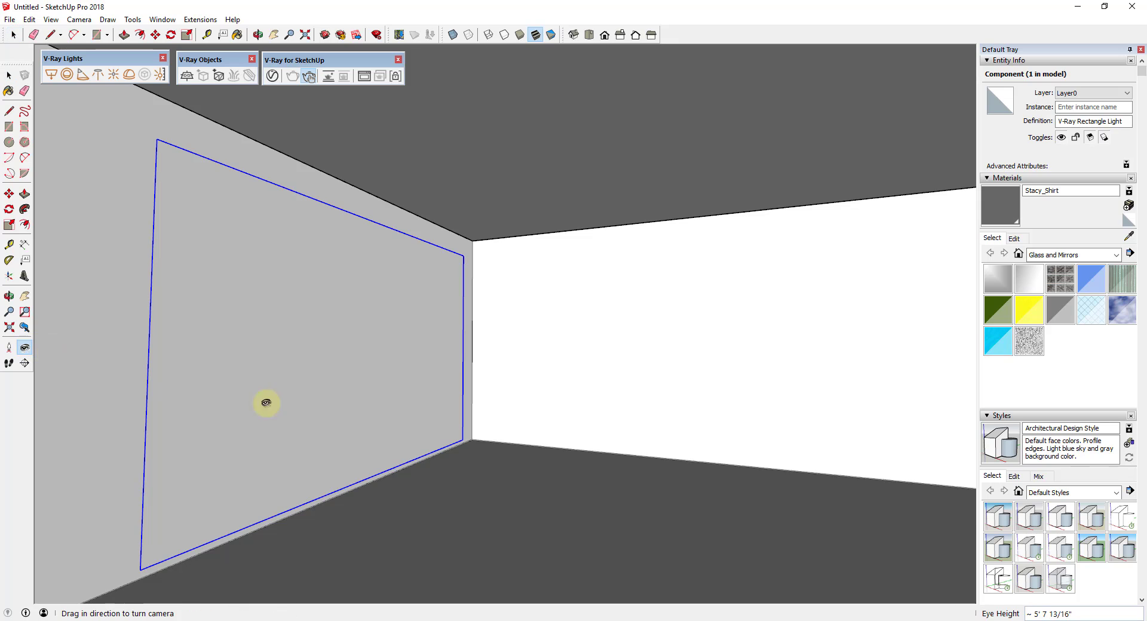
{"action": "middle_click_drag", "start_coordinate": [266, 401], "coordinate": [597, 429]}
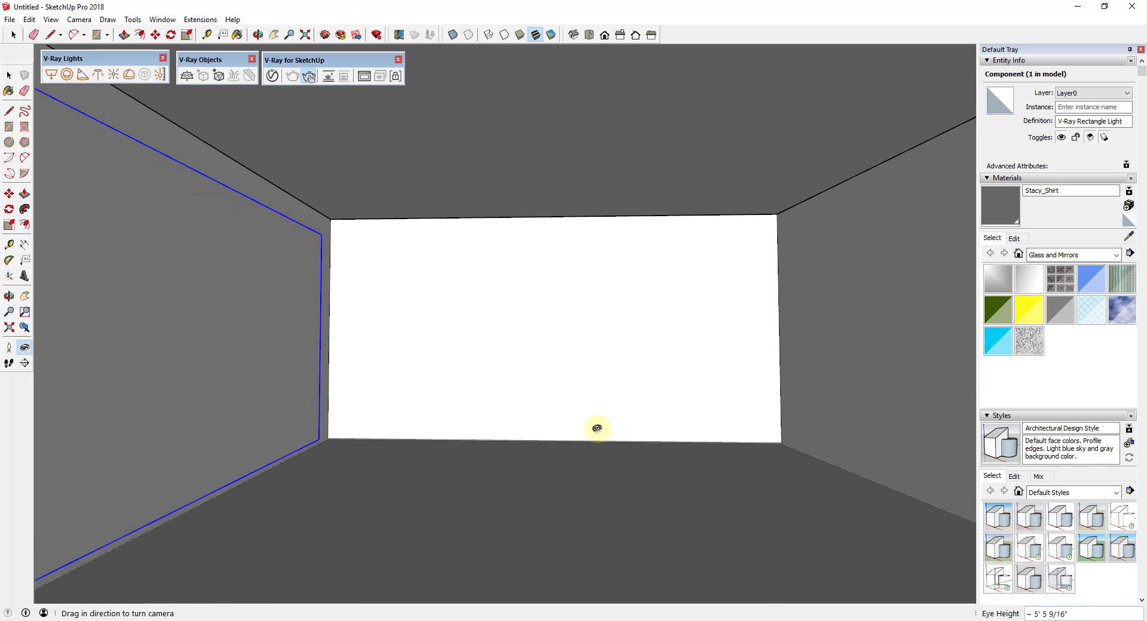
{"action": "left_click_drag", "start_coordinate": [597, 429], "coordinate": [648, 468]}
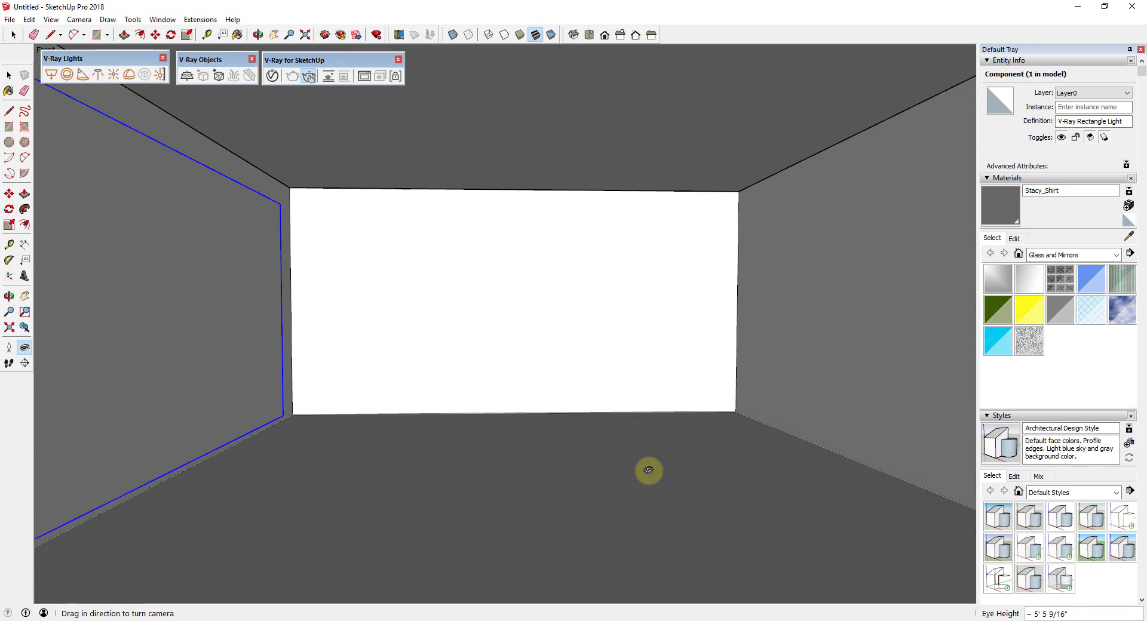
{"action": "left_click", "coordinate": [51, 19]}
{"action": "mouse_move", "coordinate": [125, 222]}
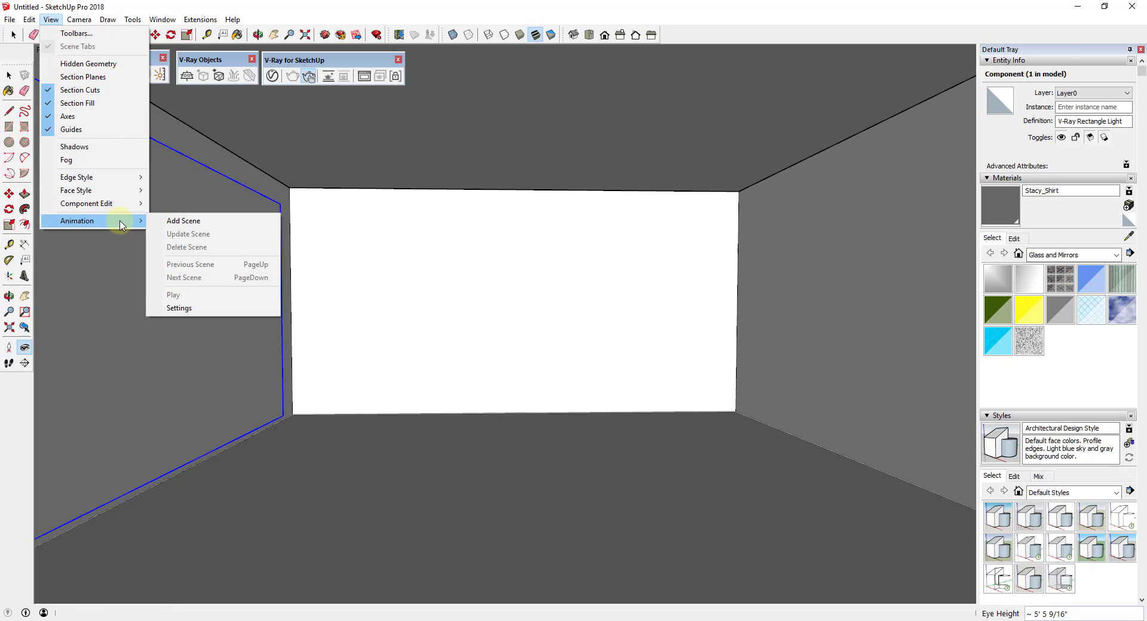
{"action": "left_click", "coordinate": [176, 223]}
Reposition the V-Ray Lights, V-Ray Objects and V-Ray for SketchUp toolbars just below the scene tab.
{"action": "left_click_drag", "start_coordinate": [89, 62], "coordinate": [88, 83]}
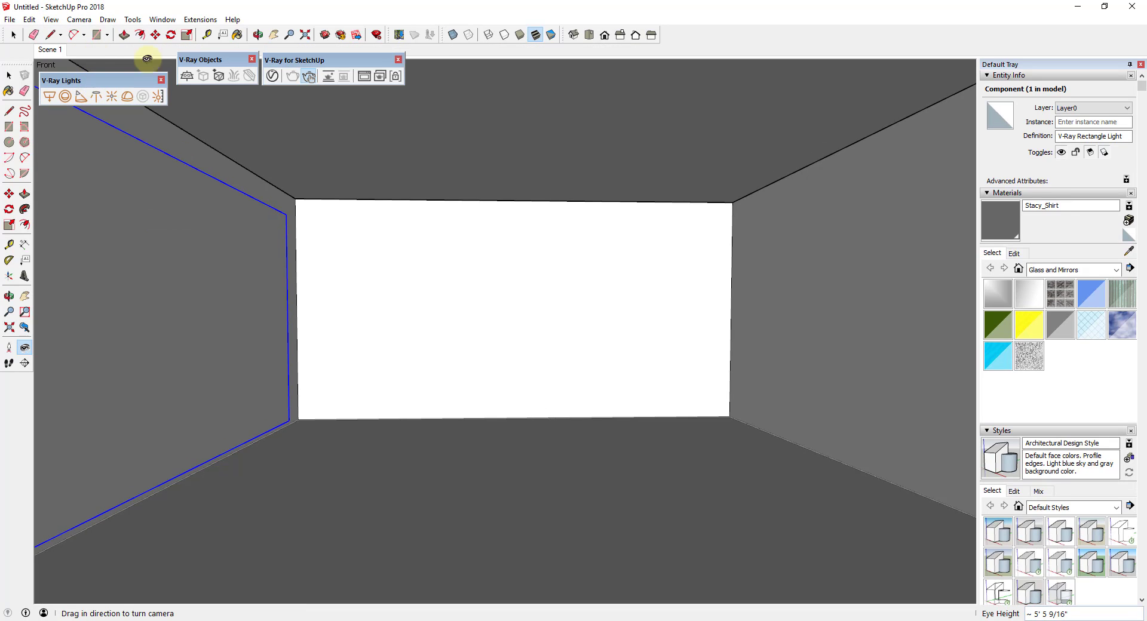
{"action": "left_click_drag", "start_coordinate": [196, 60], "coordinate": [194, 81]}
{"action": "left_click_drag", "start_coordinate": [289, 60], "coordinate": [289, 80]}
Start a V-Ray interactive render of the saved scene and place the frame buffer clear of the V-Ray toolbars.
{"action": "left_click", "coordinate": [310, 97]}
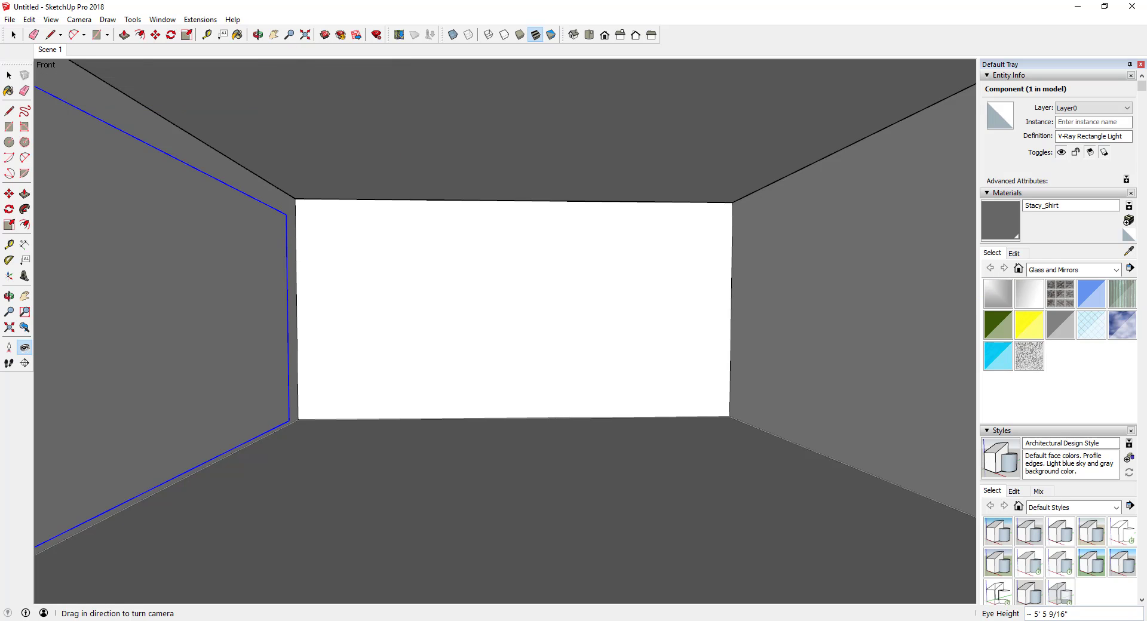
{"action": "left_click_drag", "start_coordinate": [512, 128], "coordinate": [530, 109]}
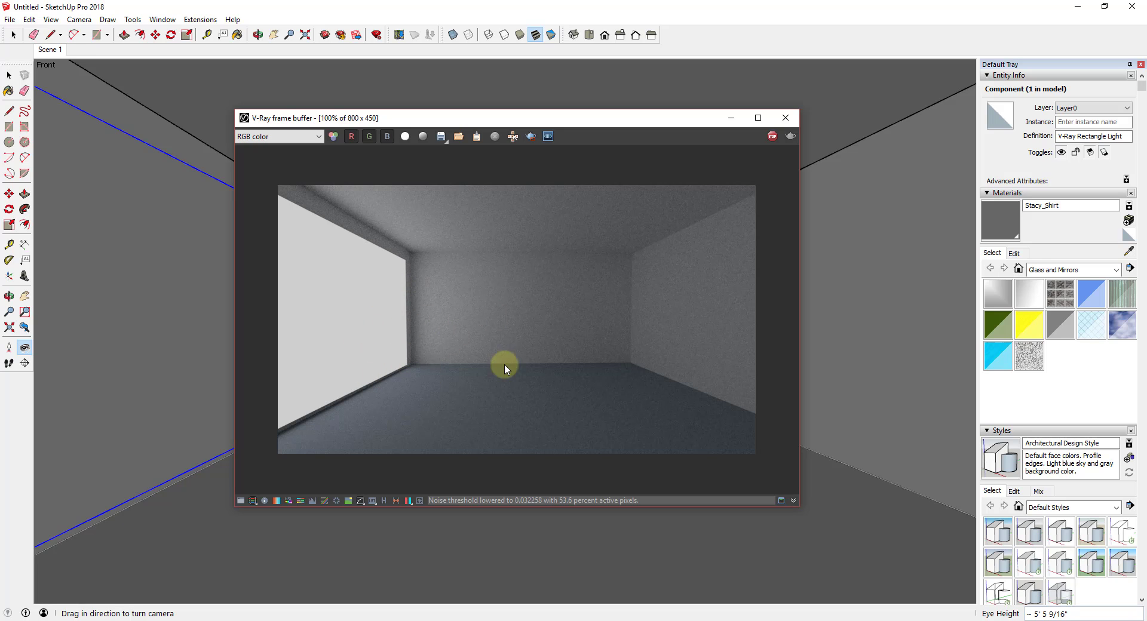
{"action": "left_click_drag", "start_coordinate": [508, 122], "coordinate": [613, 130]}
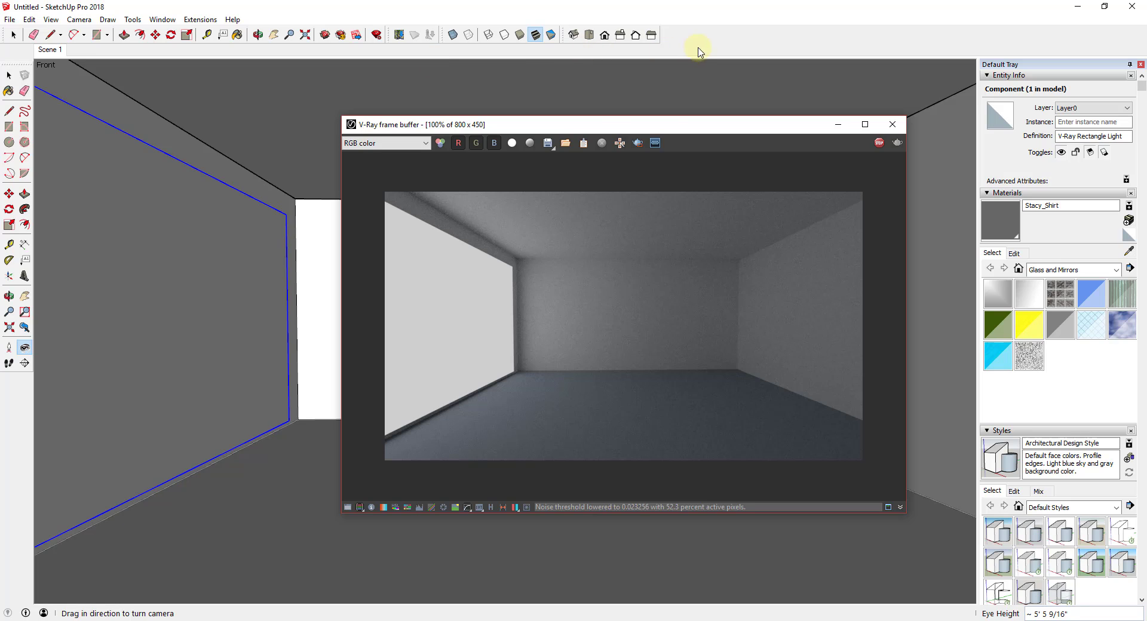
{"action": "mouse_move", "coordinate": [588, 127]}
{"action": "left_mouse_down"}
{"action": "mouse_move", "coordinate": [538, 213]}
{"action": "mouse_move", "coordinate": [503, 153]}
{"action": "left_mouse_up"}
{"action": "left_click", "coordinate": [635, 44]}
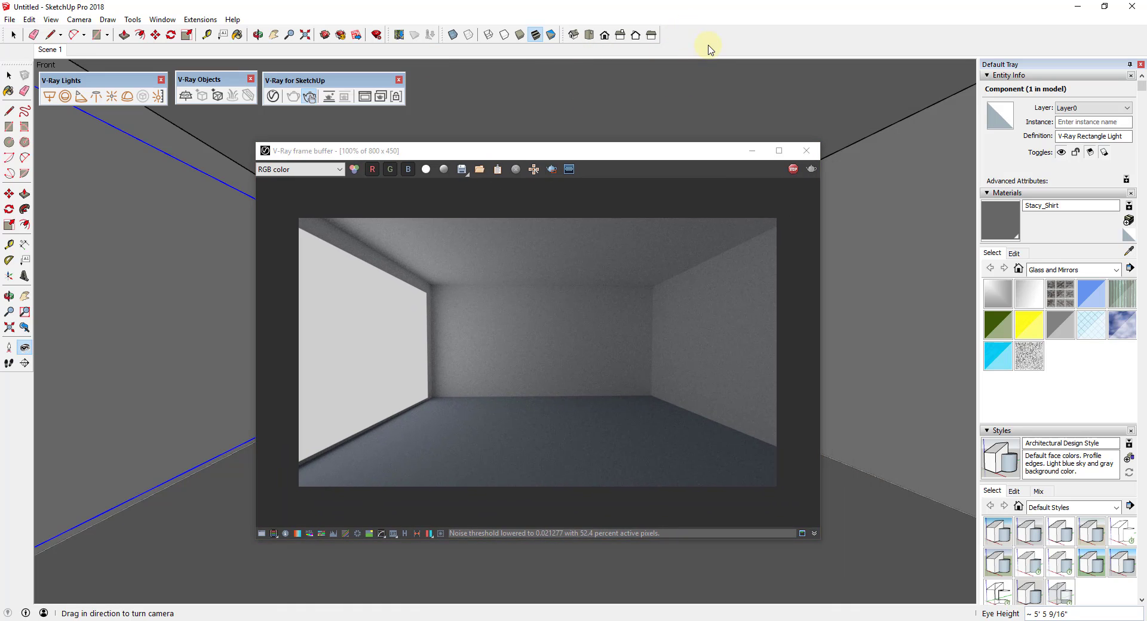
Switch the V-Ray Rectangle Light off and on again in the Asset Editor to compare the render, and move both V-Ray windows aside.
{"action": "left_click", "coordinate": [272, 97]}
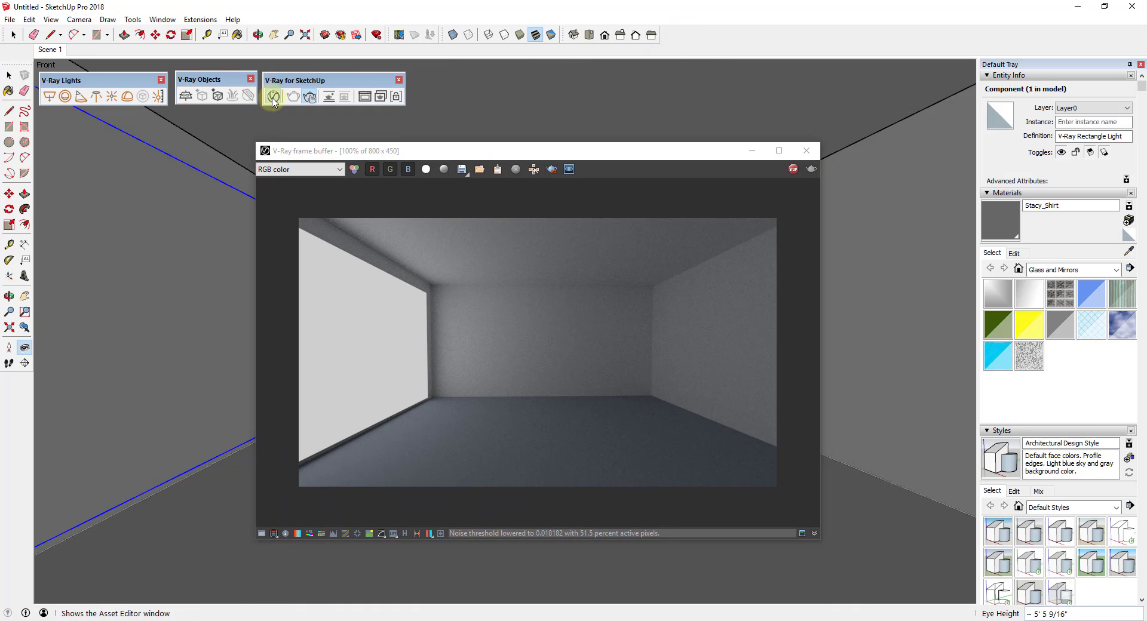
{"action": "left_click", "coordinate": [494, 176]}
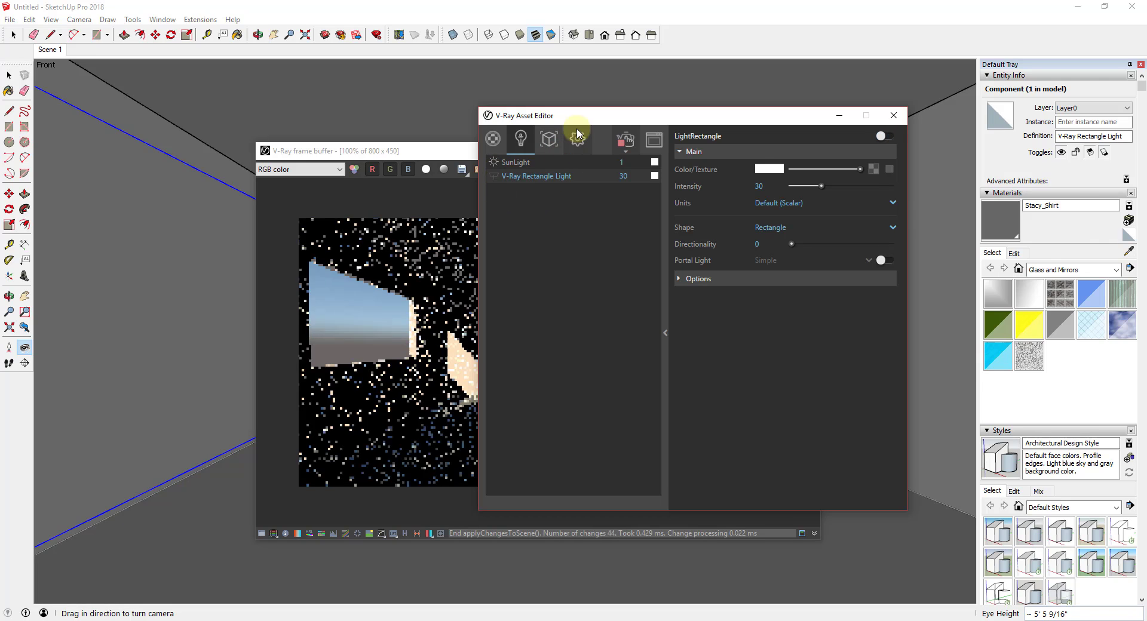
{"action": "left_click_drag", "start_coordinate": [586, 122], "coordinate": [810, 101]}
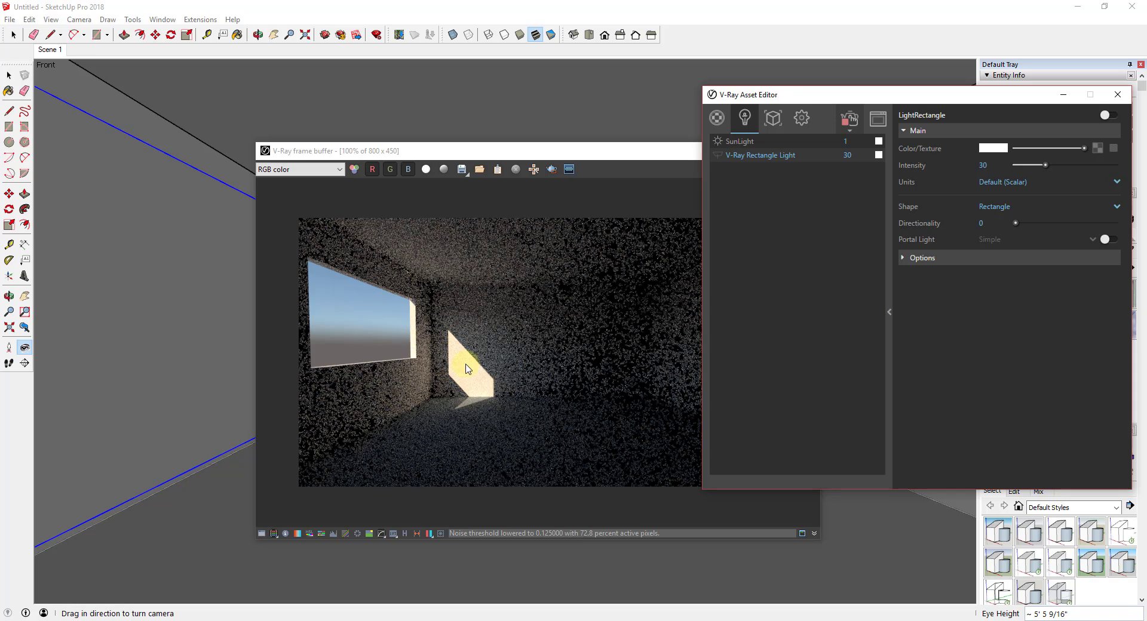
{"action": "left_click", "coordinate": [718, 155]}
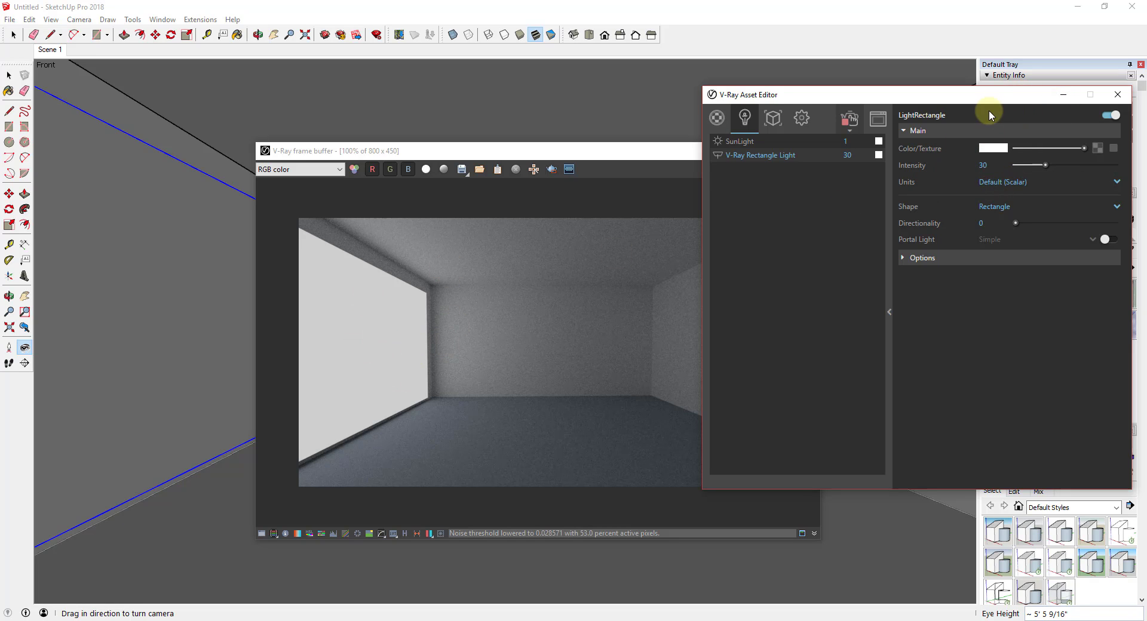
{"action": "left_click_drag", "start_coordinate": [973, 97], "coordinate": [1146, 98]}
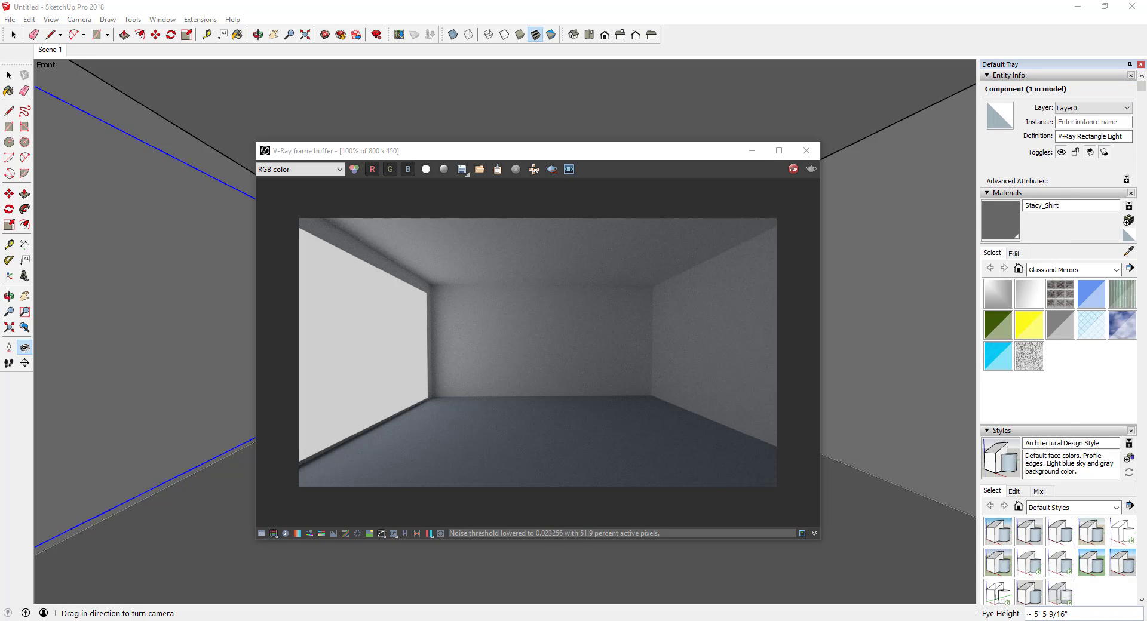
{"action": "left_click_drag", "start_coordinate": [660, 156], "coordinate": [1146, 156]}
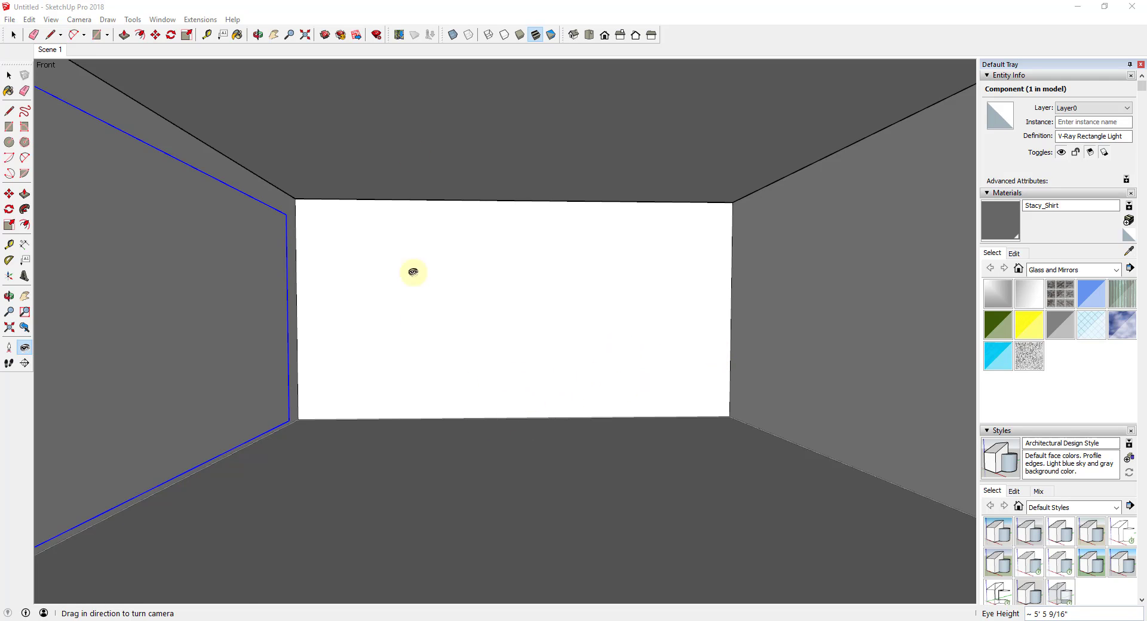
Search the 3D Warehouse for "bed" and load a bed model into the current file.
{"action": "left_click", "coordinate": [11, 19]}
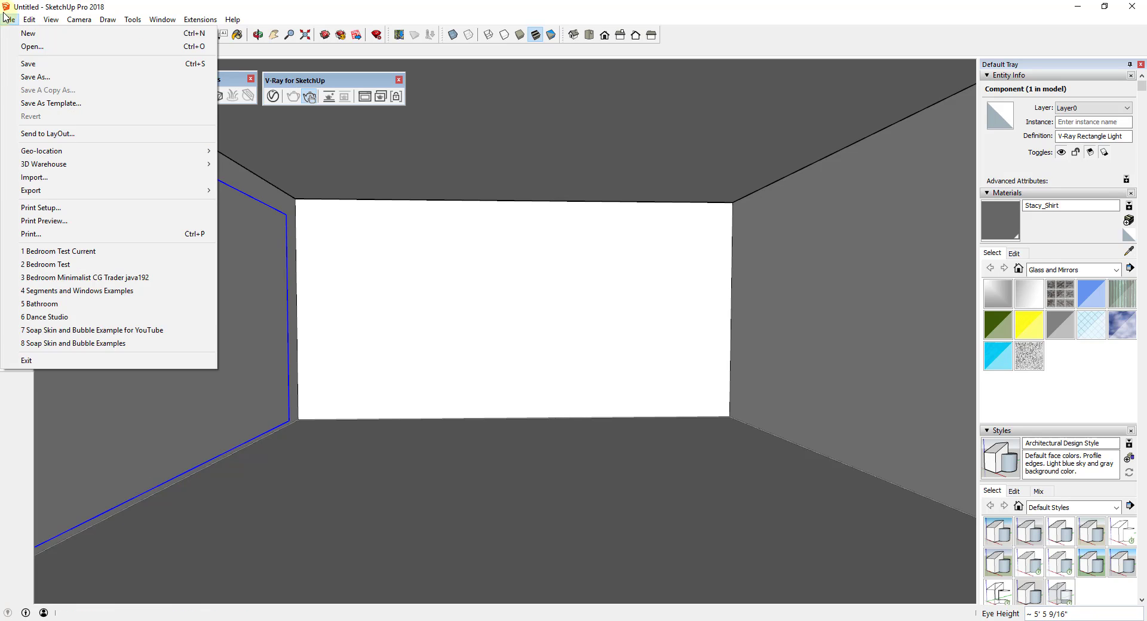
{"action": "mouse_move", "coordinate": [48, 165]}
{"action": "left_click", "coordinate": [251, 164]}
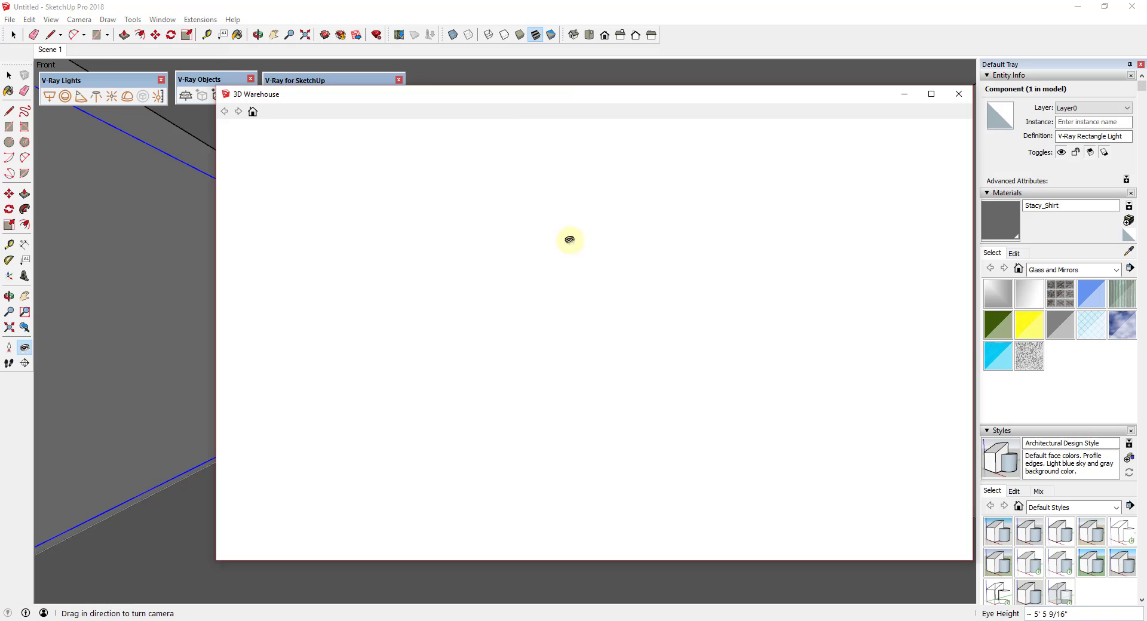
{"action": "left_click", "coordinate": [574, 138]}
{"action": "type", "text": "ed"}
{"action": "key", "text": "Return"}
{"action": "left_click_drag", "start_coordinate": [453, 138], "coordinate": [417, 140]}
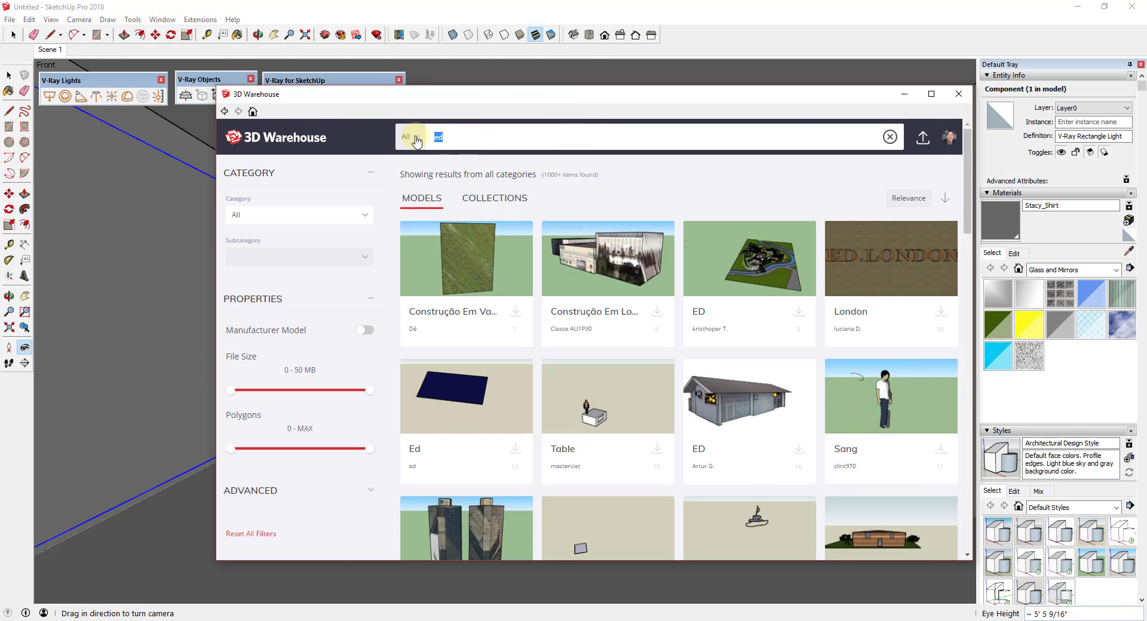
{"action": "type", "text": "bed"}
{"action": "key", "text": "Return"}
{"action": "left_click", "coordinate": [604, 267]}
{"action": "left_click", "coordinate": [717, 514]}
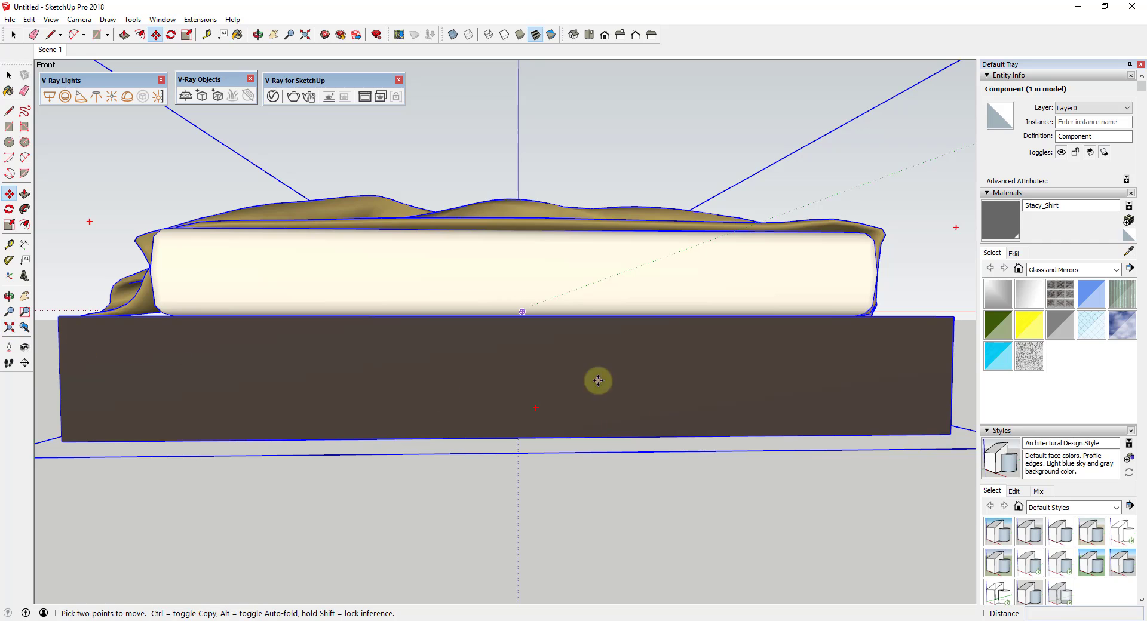
Scale the imported bed down uniformly by a factor of 0.1.
{"action": "middle_click_drag", "start_coordinate": [596, 381], "coordinate": [705, 409]}
{"action": "scroll", "coordinate": [705, 408], "scroll_direction": "down", "scroll_amount": 5}
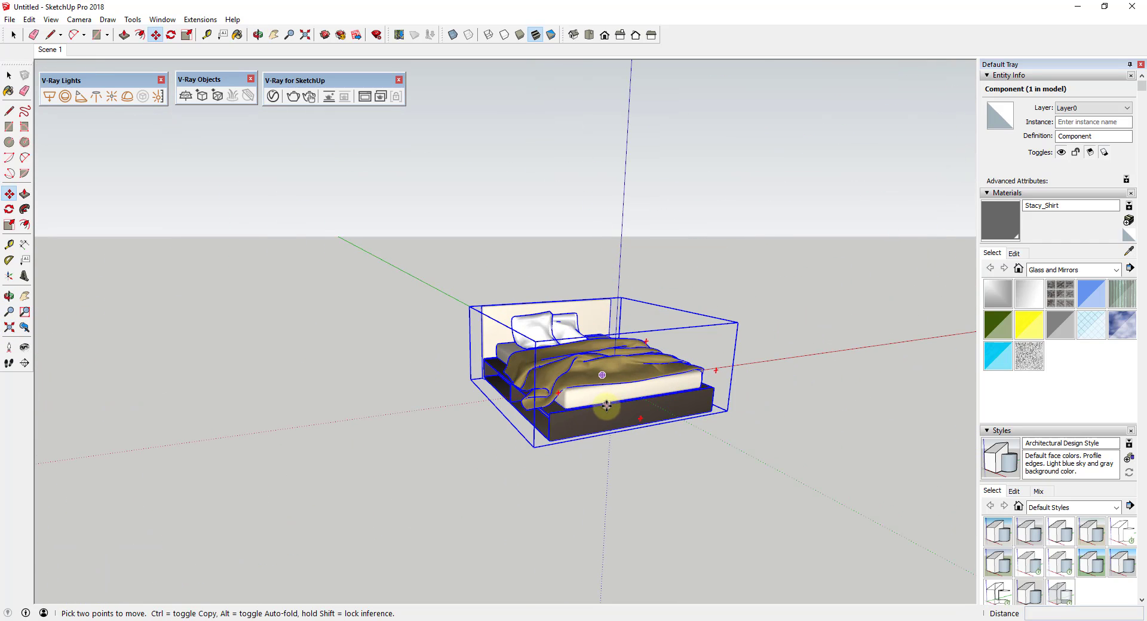
{"action": "key", "text": "s"}
{"action": "left_click_drag", "start_coordinate": [532, 349], "coordinate": [627, 391]}
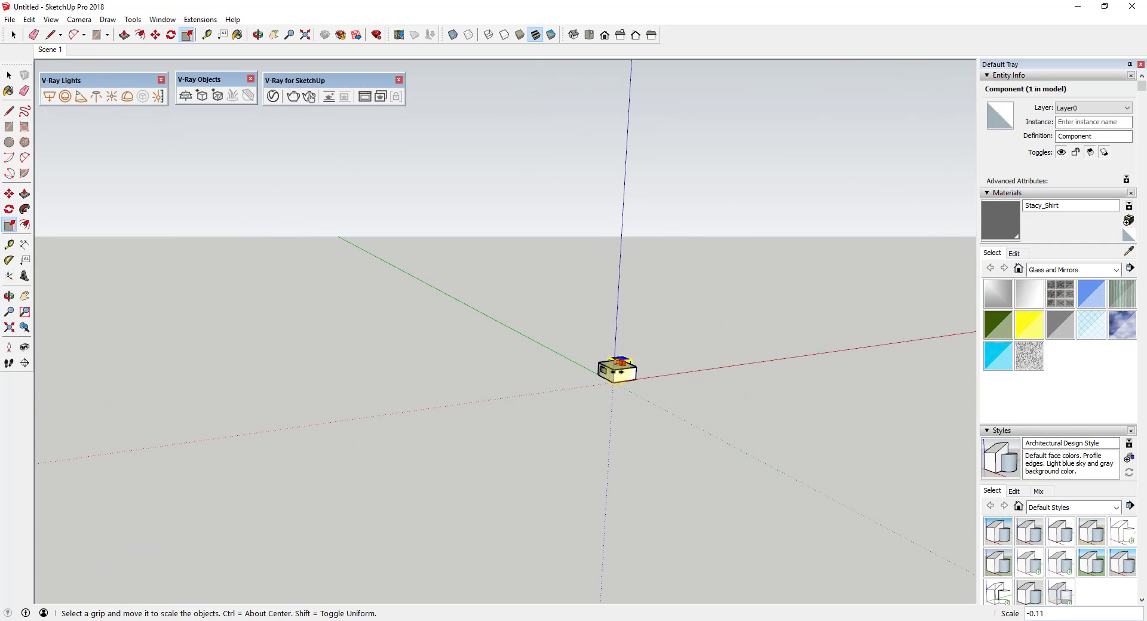
{"action": "mouse_move", "coordinate": [622, 345]}
{"action": "left_mouse_down"}
{"action": "mouse_move", "coordinate": [596, 325]}
{"action": "mouse_move", "coordinate": [609, 331]}
{"action": "left_mouse_up"}
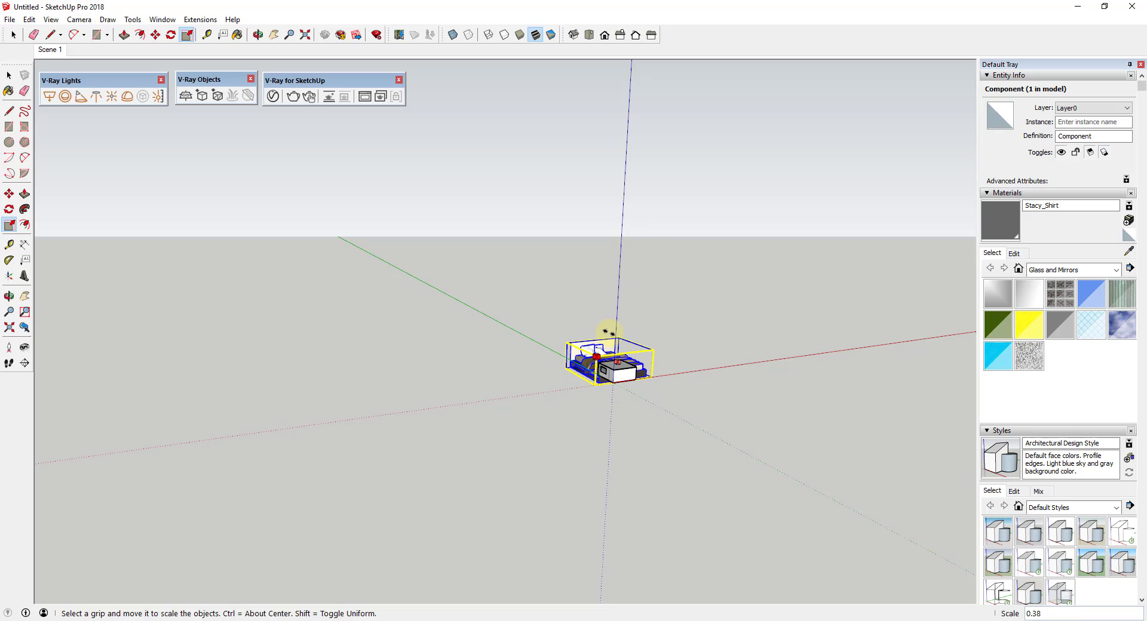
{"action": "type", "text": ".1"}
Scale the bed uniformly by a further factor of 0.5 to suit the room.
{"action": "scroll", "coordinate": [669, 342], "scroll_direction": "up", "scroll_amount": 6}
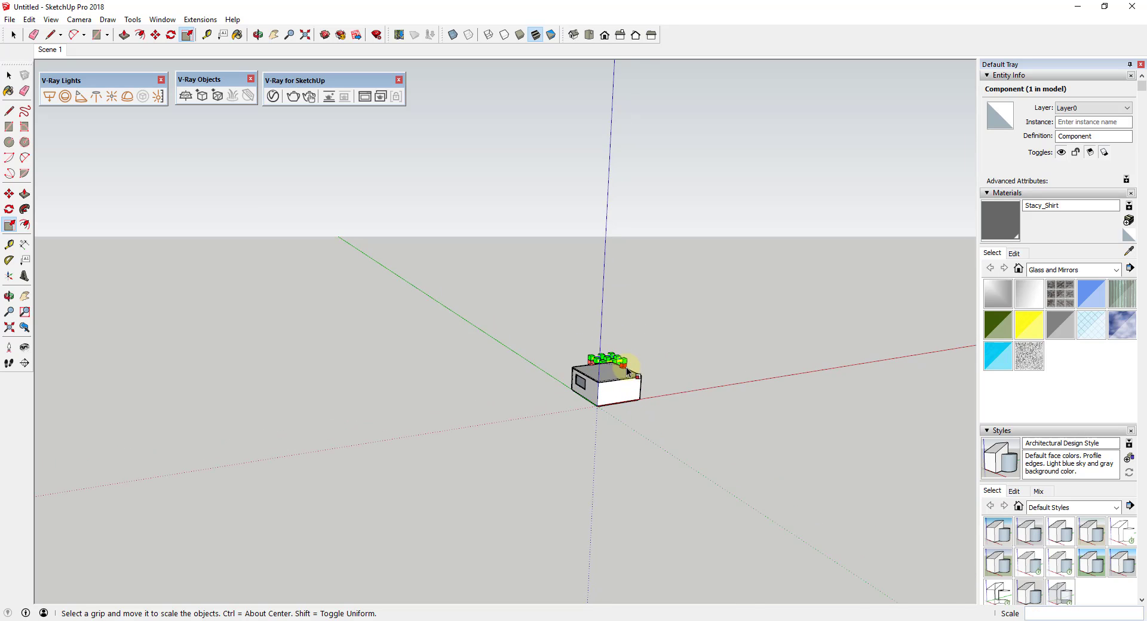
{"action": "middle_click_drag", "start_coordinate": [612, 366], "coordinate": [478, 373]}
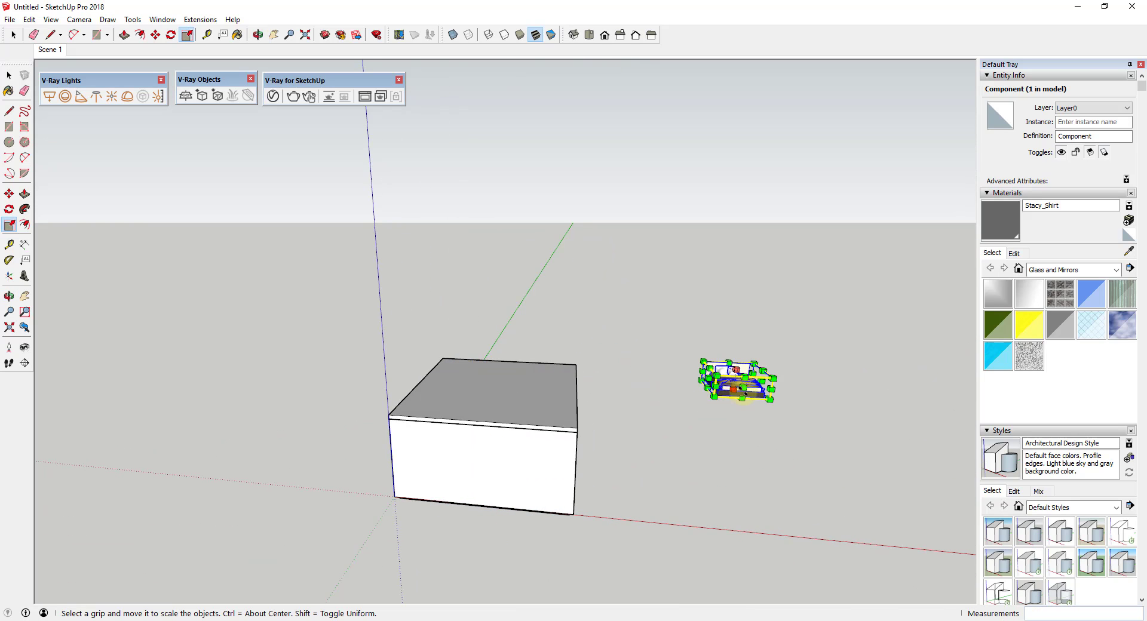
{"action": "mouse_move", "coordinate": [755, 363]}
{"action": "left_mouse_down"}
{"action": "mouse_move", "coordinate": [716, 392]}
{"action": "mouse_move", "coordinate": [739, 377]}
{"action": "left_mouse_up"}
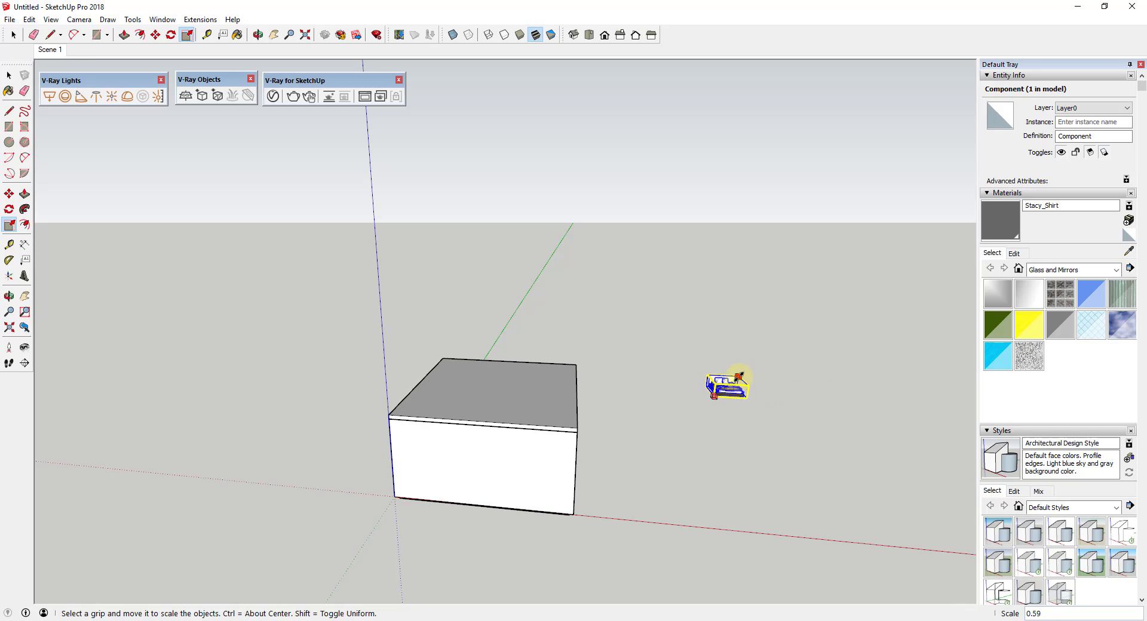
{"action": "type", "text": ".5m"}
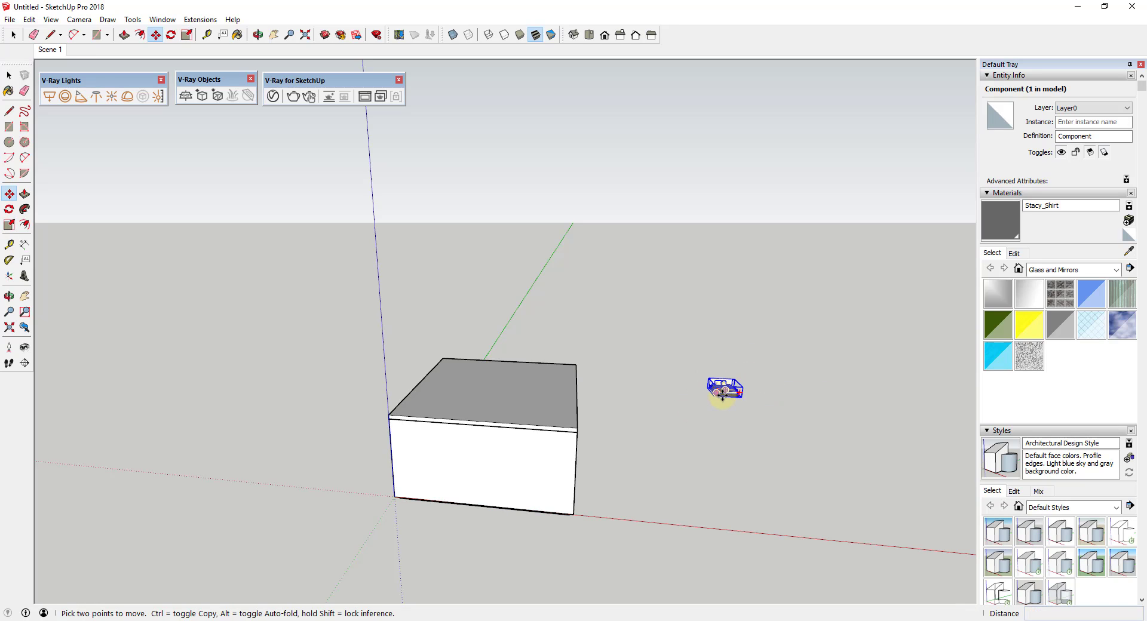
Move the selected bed from outside the building into the room, placing it on the floor in front of the back wall.
{"action": "left_click", "coordinate": [716, 398]}
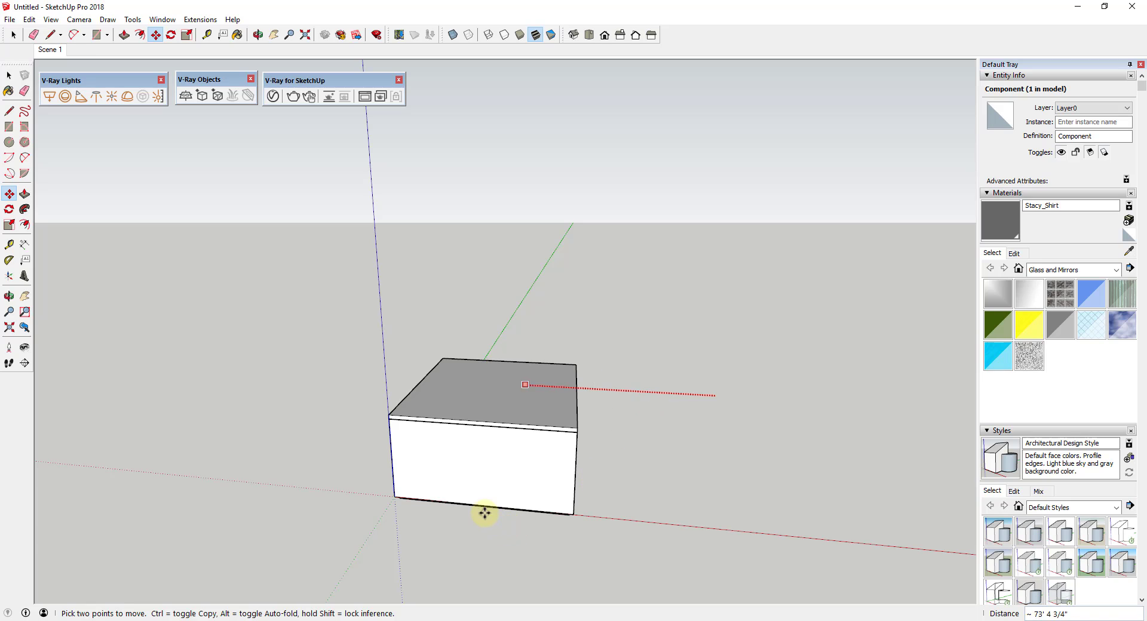
{"action": "middle_click_drag", "start_coordinate": [479, 506], "coordinate": [759, 472]}
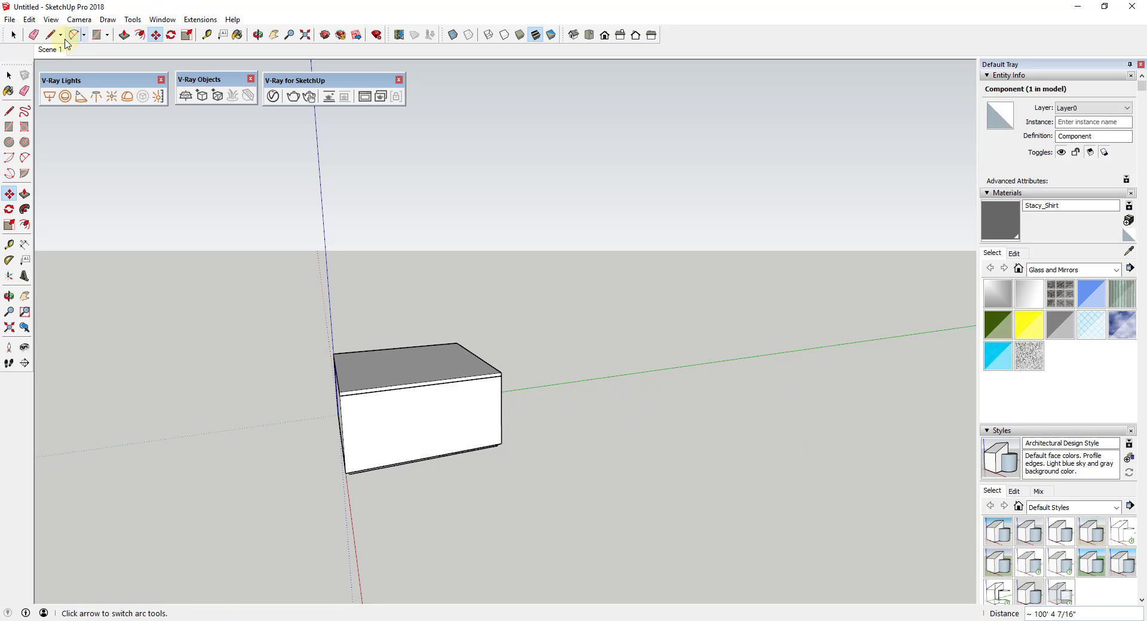
{"action": "left_click", "coordinate": [53, 51]}
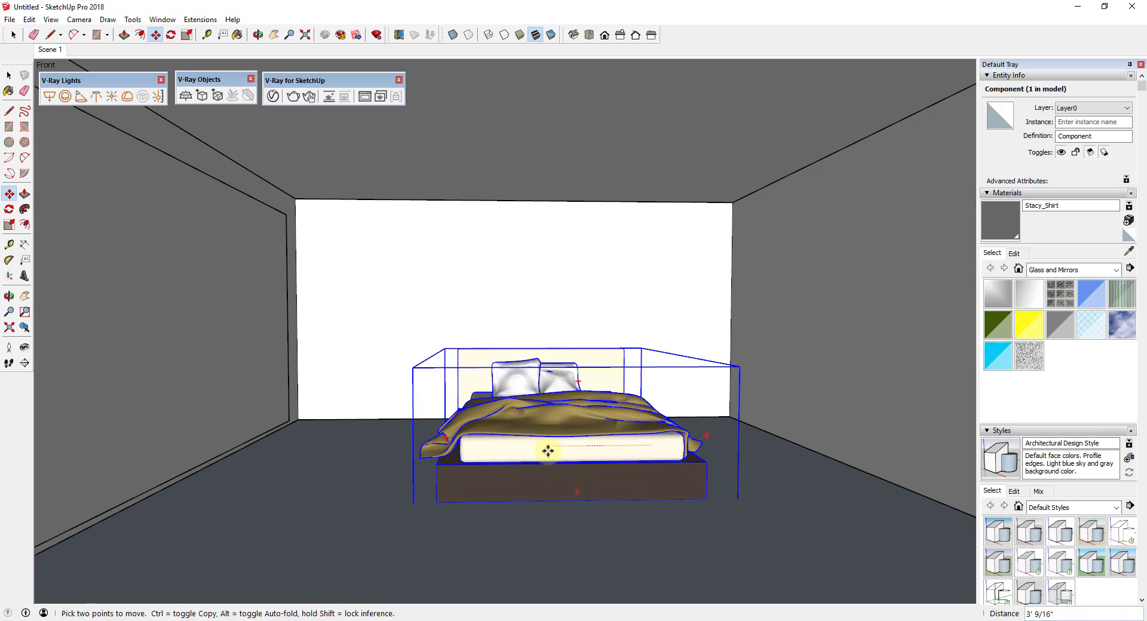
{"action": "left_click", "coordinate": [531, 492]}
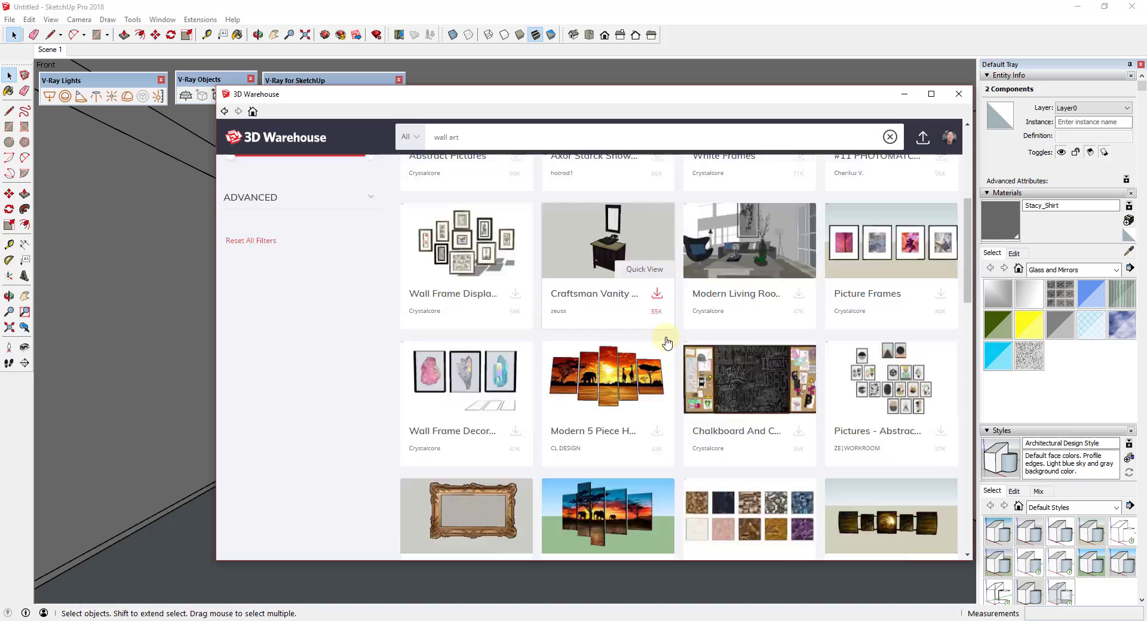
Browse the 3D Warehouse wall art models for framed pictures to hang above the bed.
{"action": "scroll", "coordinate": [661, 367], "scroll_direction": "down", "scroll_amount": 10}
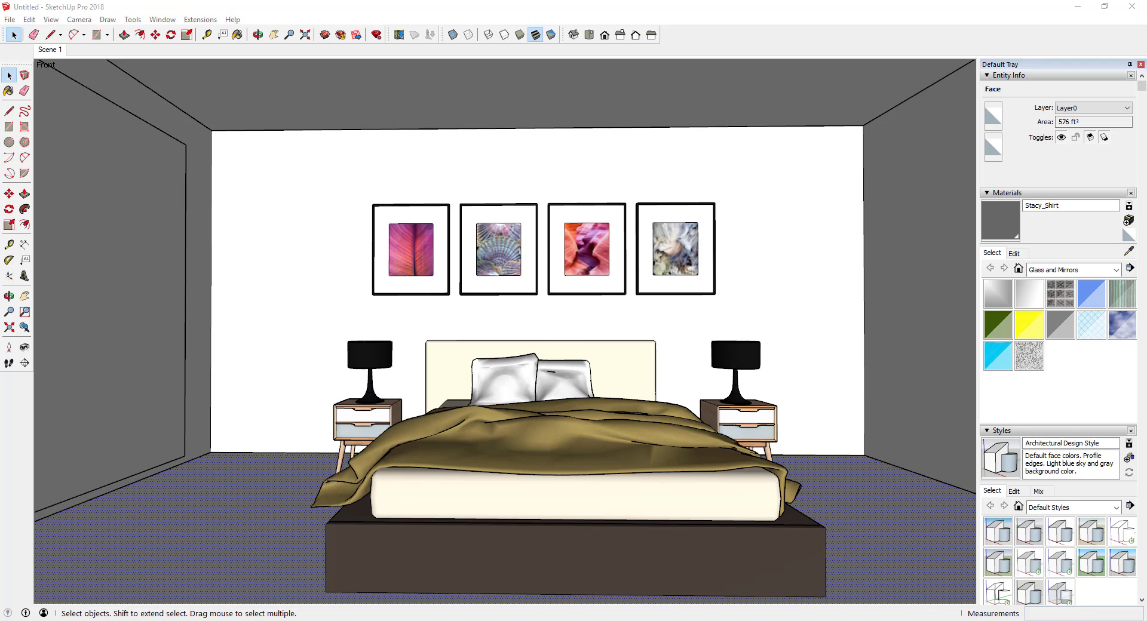
Render the furnished bedroom in the V-Ray frame buffer and reframe the live render closer on the bed.
{"action": "left_click_drag", "start_coordinate": [1145, 162], "coordinate": [627, 108]}
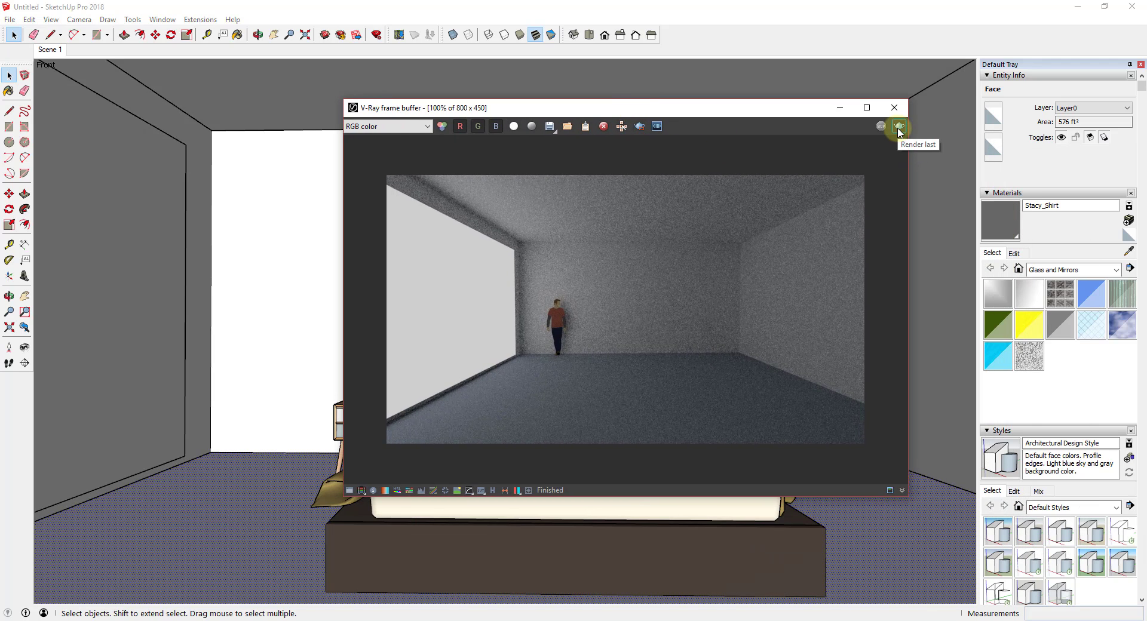
{"action": "left_click", "coordinate": [899, 128]}
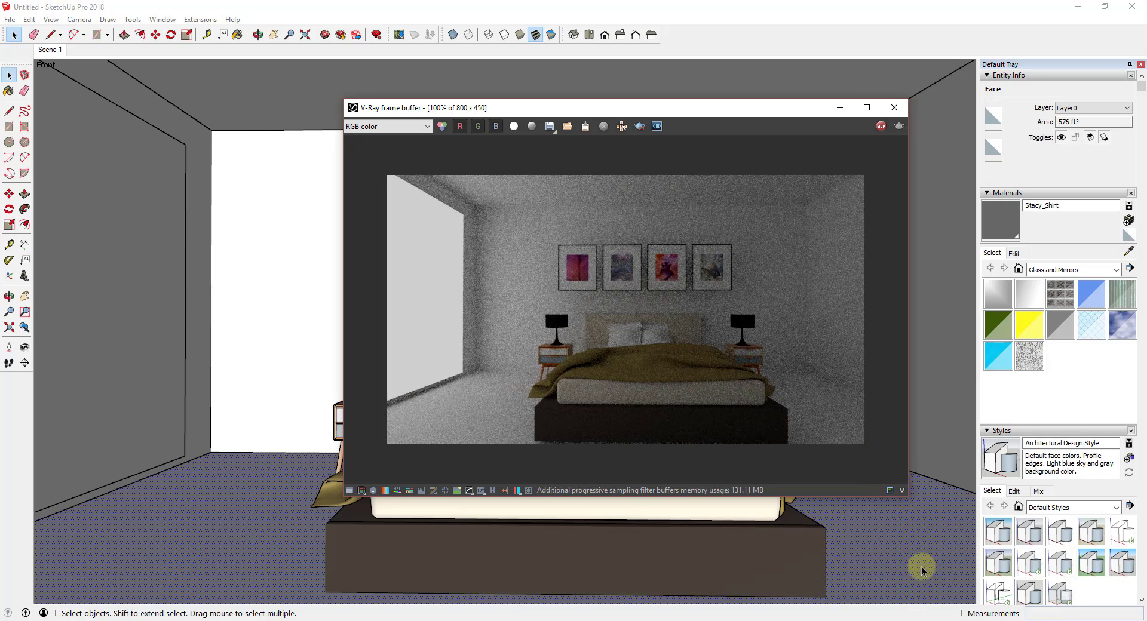
{"action": "scroll", "coordinate": [908, 546], "scroll_direction": "up", "scroll_amount": 2}
{"action": "scroll", "coordinate": [798, 568], "scroll_direction": "up", "scroll_amount": 3}
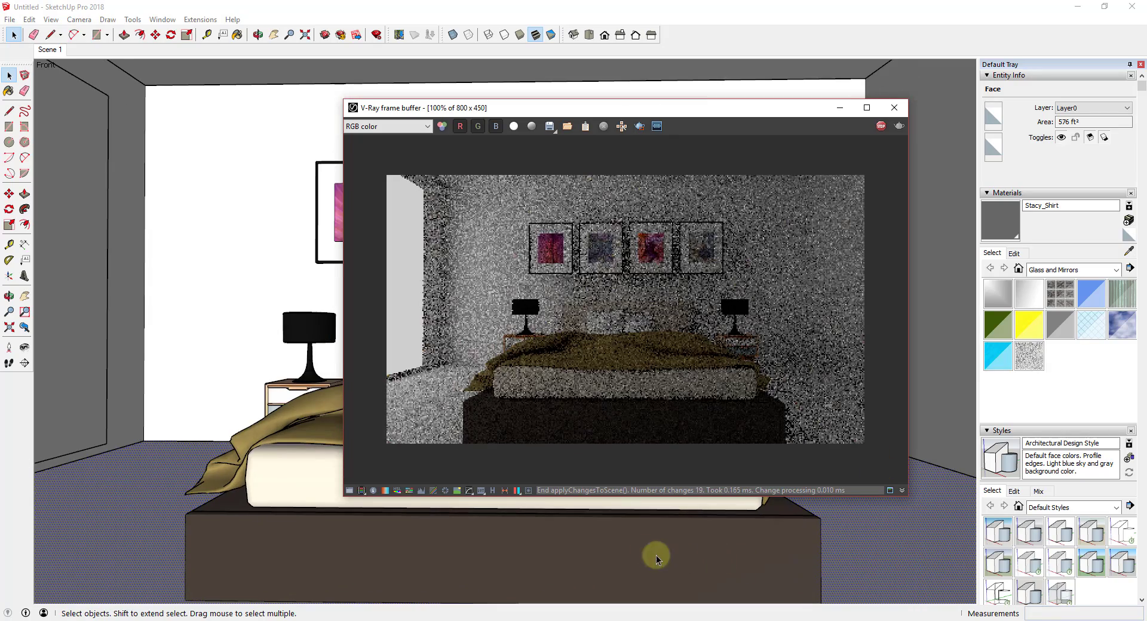
{"action": "scroll", "coordinate": [656, 555], "scroll_direction": "down", "scroll_amount": 1}
{"action": "scroll", "coordinate": [418, 542], "scroll_direction": "up", "scroll_amount": 1}
{"action": "middle_click_drag", "start_coordinate": [396, 532], "coordinate": [448, 520], "text": "shift"}
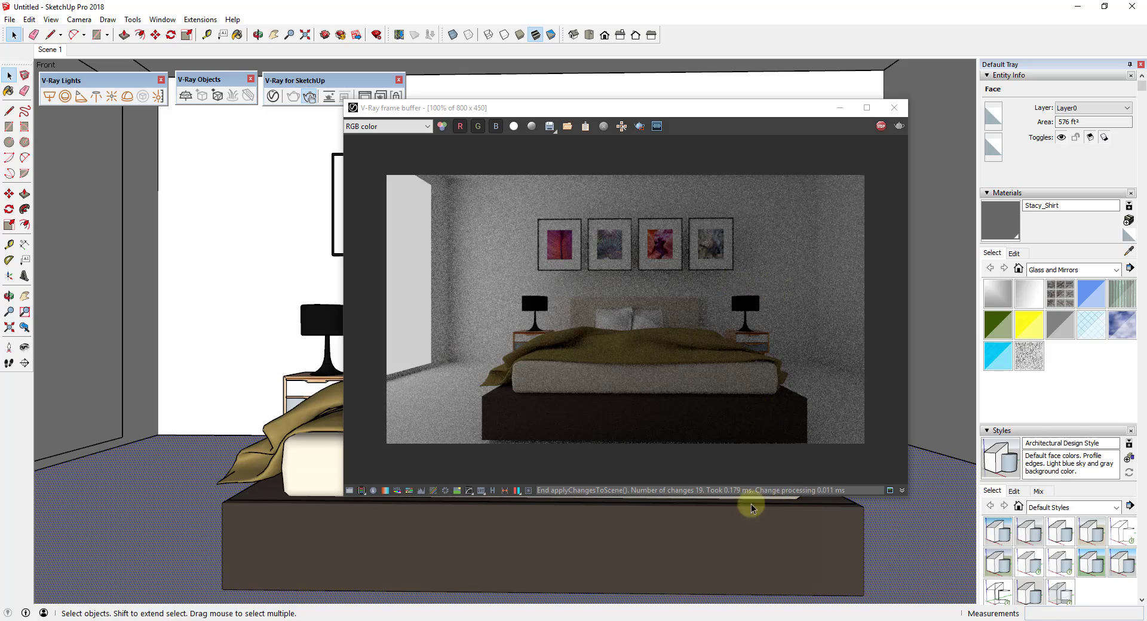
{"action": "mouse_move", "coordinate": [751, 508]}
{"action": "middle_mouse_down"}
{"action": "mouse_move", "coordinate": [779, 554]}
{"action": "mouse_move", "coordinate": [788, 550]}
{"action": "mouse_move", "coordinate": [777, 546]}
{"action": "middle_mouse_up"}
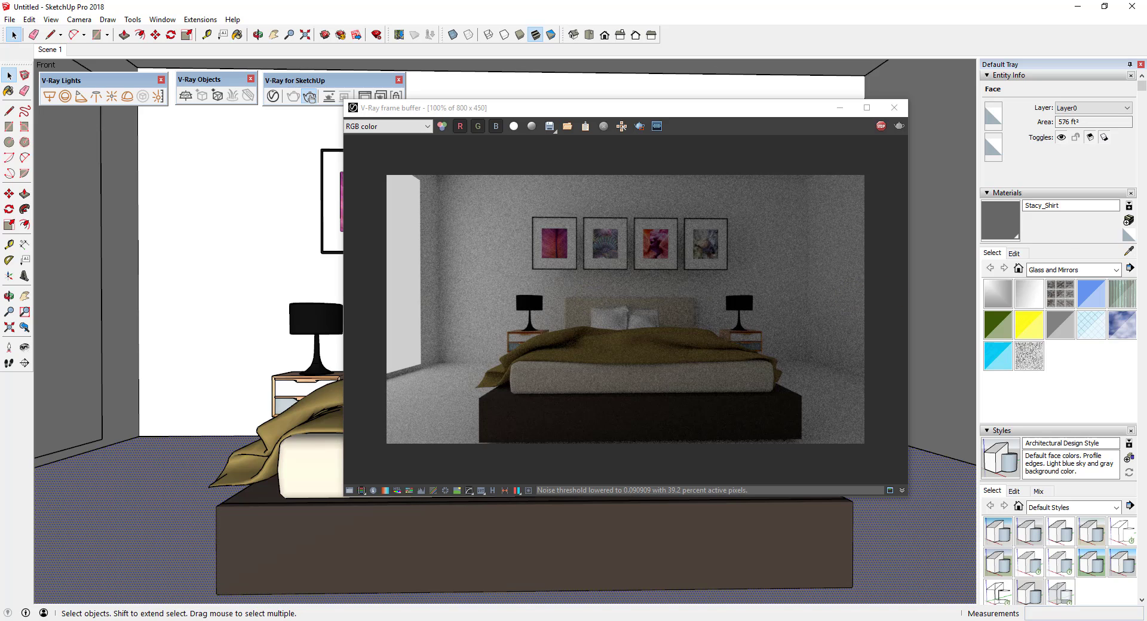
Set the V-Ray Rectangle Light's intensity to 100, keeping the frame buffer and Asset Editor side by side.
{"action": "left_click_drag", "start_coordinate": [630, 107], "coordinate": [396, 77]}
{"action": "left_click_drag", "start_coordinate": [1146, 138], "coordinate": [886, 107]}
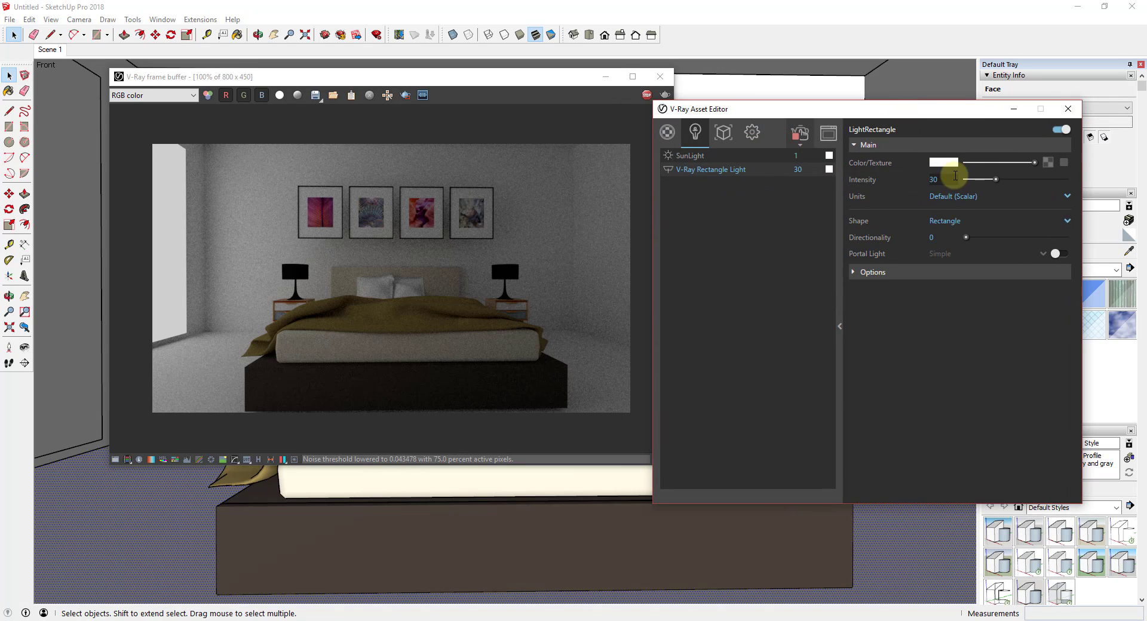
{"action": "double_click", "coordinate": [934, 180]}
{"action": "type", "text": "100"}
{"action": "key", "text": "Return"}
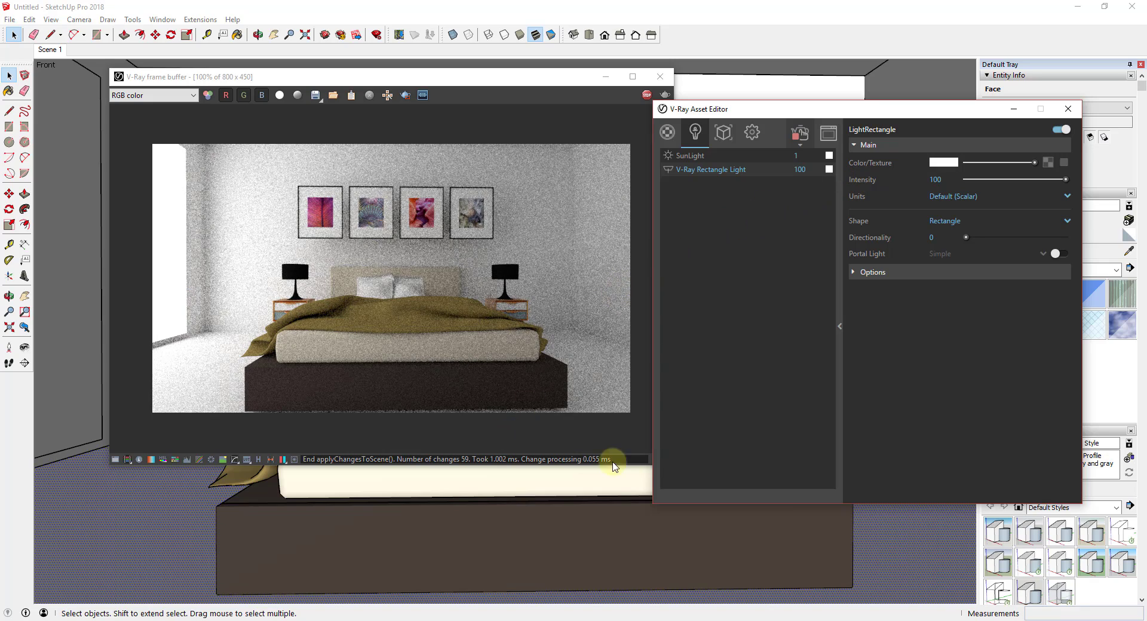
Set the V-Ray Rectangle Light's intensity to 25.
{"action": "left_click", "coordinate": [805, 169]}
{"action": "type", "text": "25"}
{"action": "key", "text": "Return"}
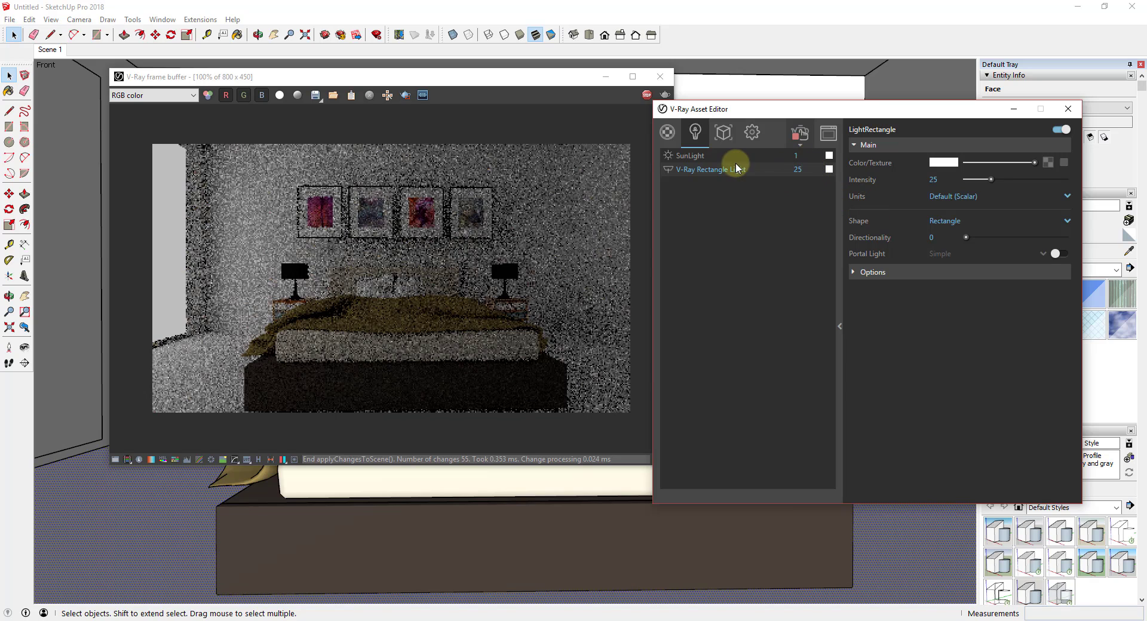
Set the camera's Exposure Value (EV) to 12.48 in the V-Ray render settings.
{"action": "left_click", "coordinate": [752, 135]}
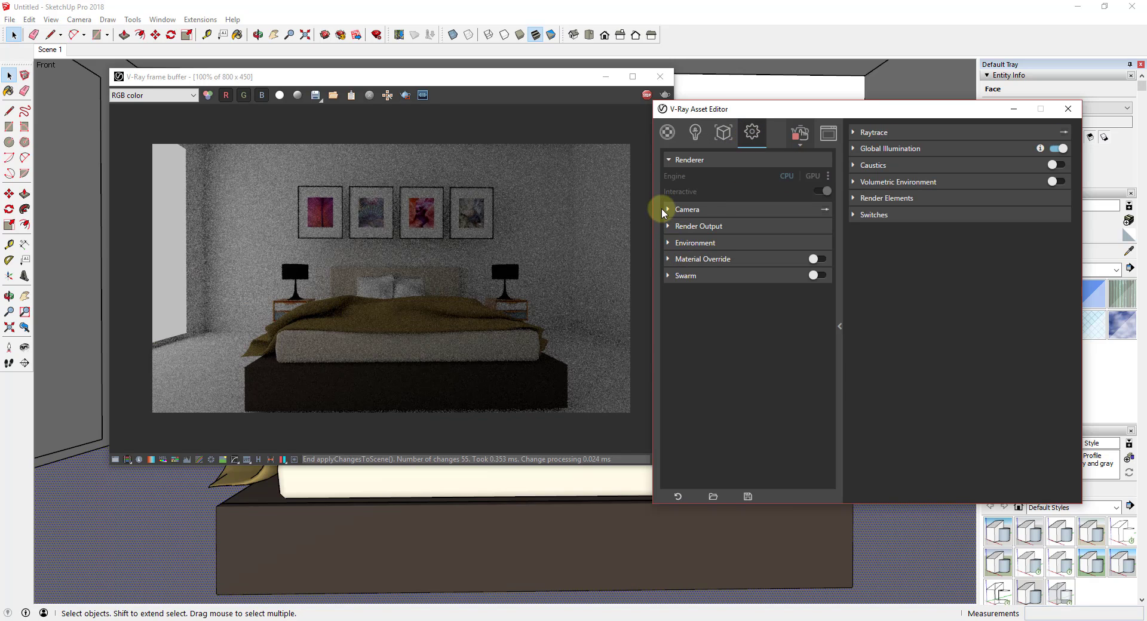
{"action": "left_click", "coordinate": [756, 132]}
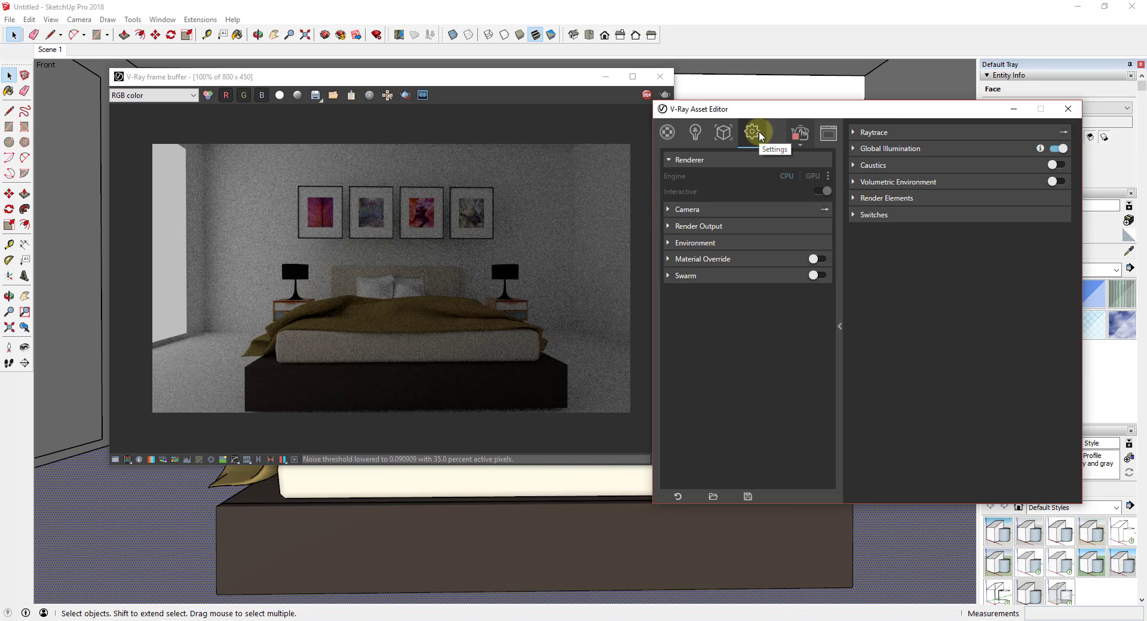
{"action": "left_click", "coordinate": [669, 209]}
{"action": "left_click", "coordinate": [760, 277]}
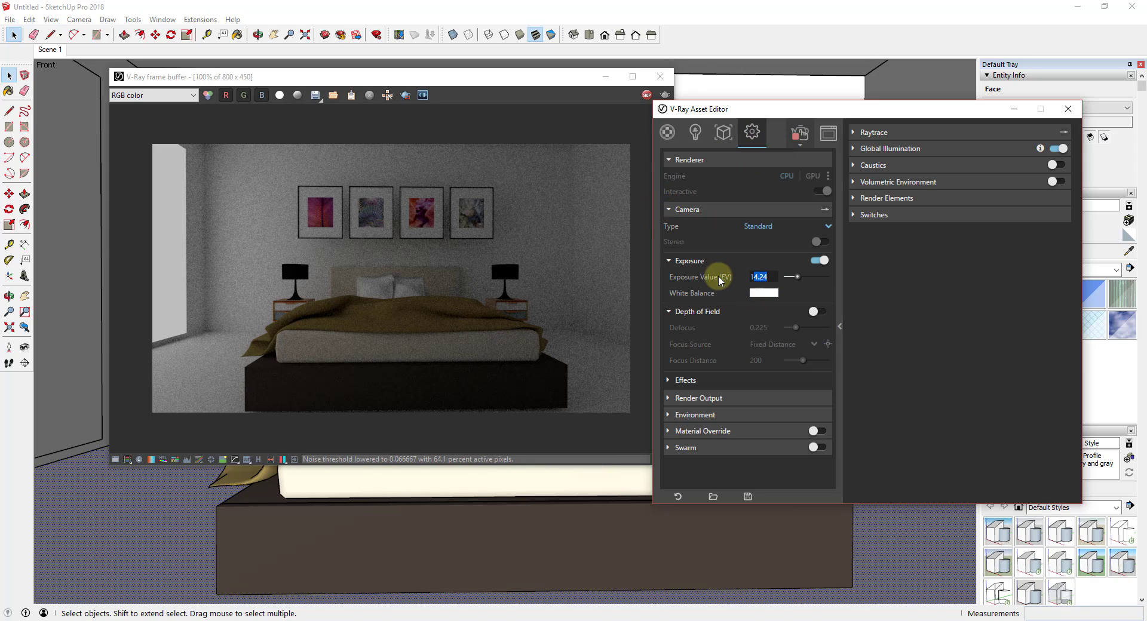
{"action": "type", "text": "12.48"}
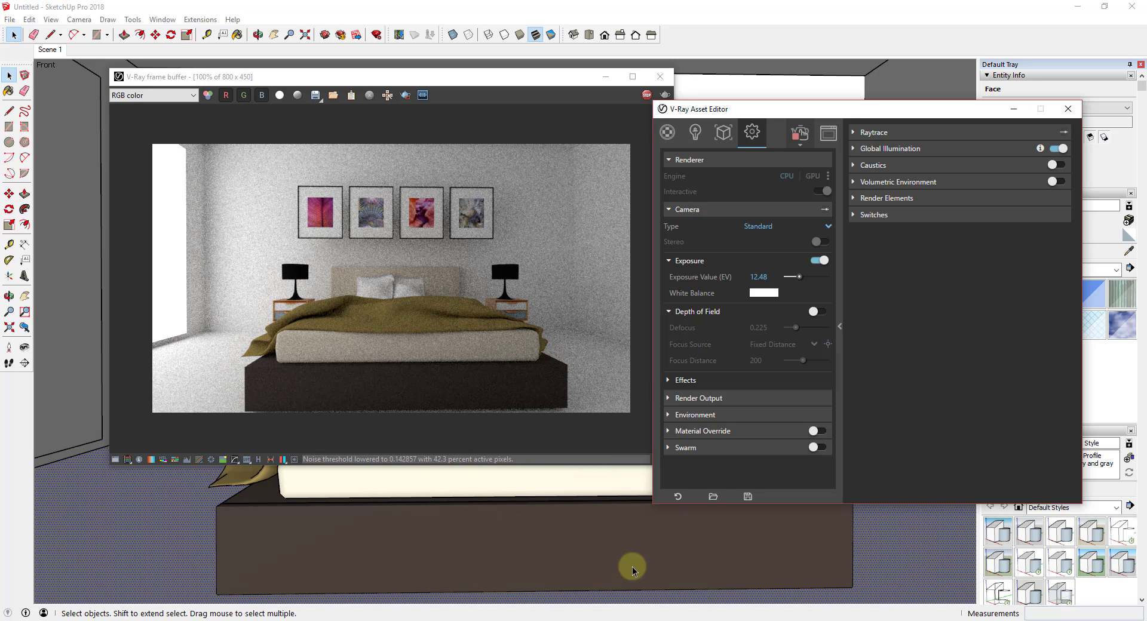
Set the camera's Exposure Value (EV) to 12 and move the V-Ray Asset Editor out of the way.
{"action": "left_click", "coordinate": [759, 277]}
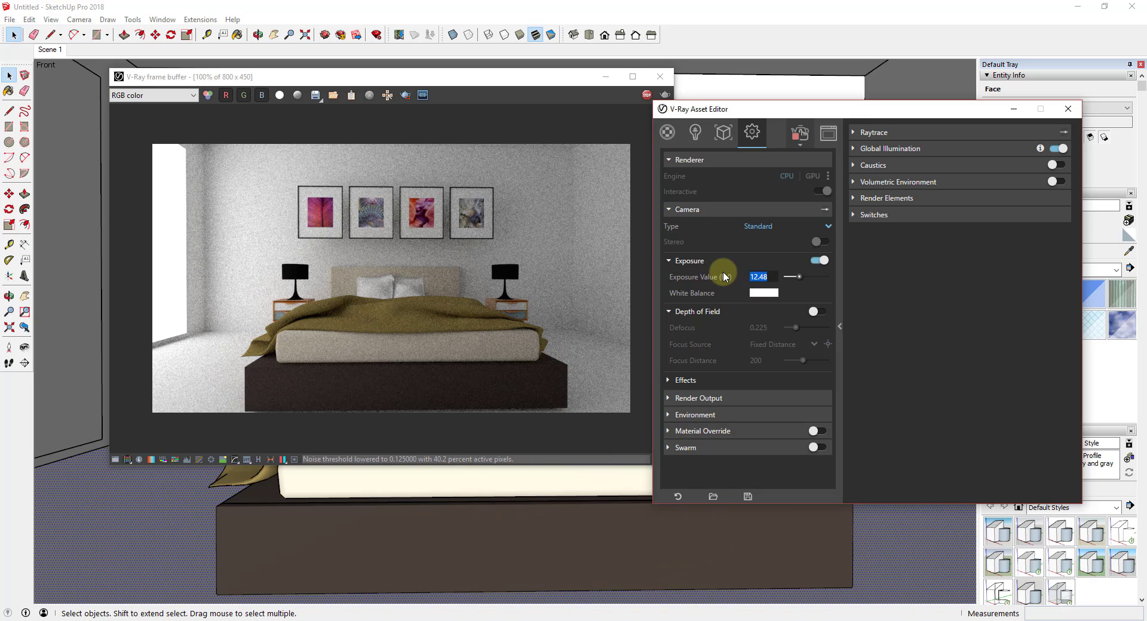
{"action": "type", "text": "12"}
{"action": "key", "text": "Return"}
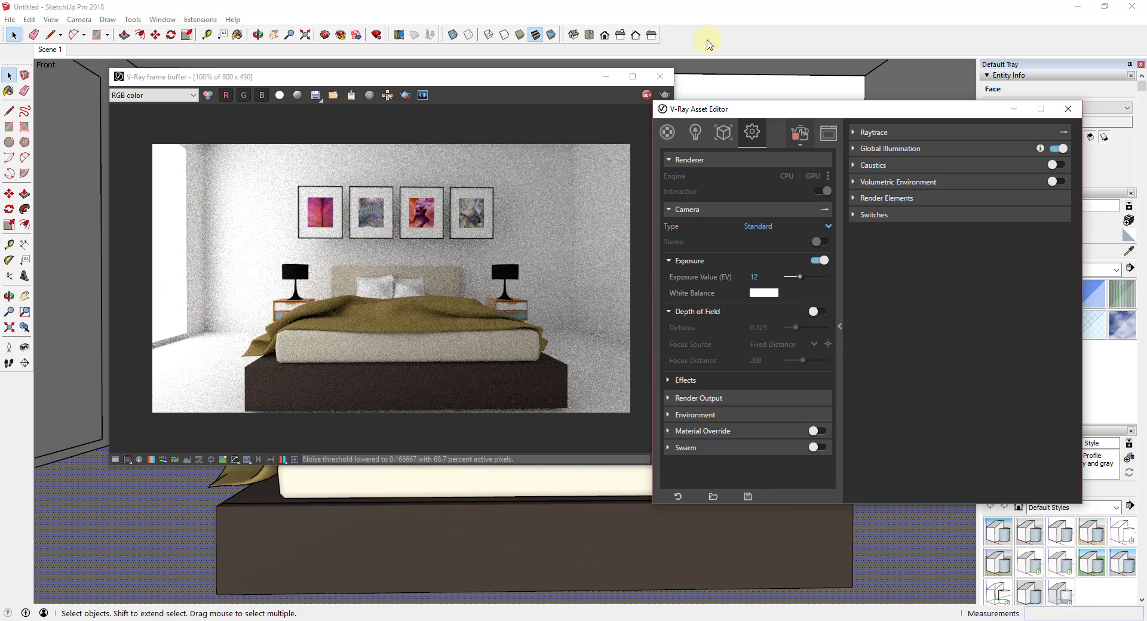
{"action": "left_click_drag", "start_coordinate": [792, 114], "coordinate": [1146, 112]}
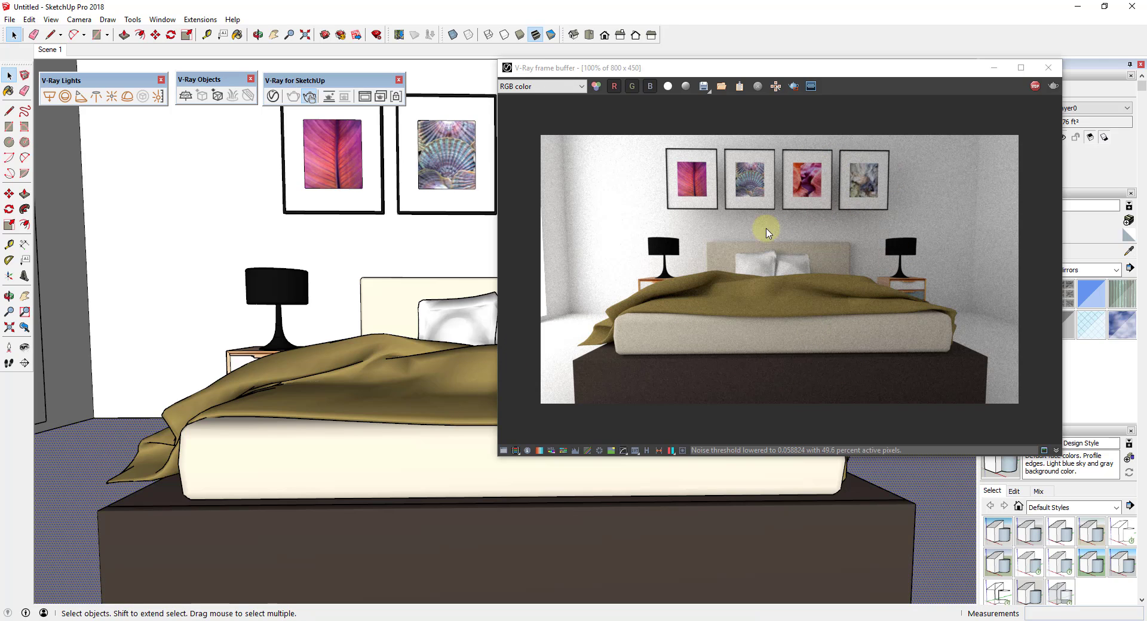
Examine the bedroom render and review the rectangle light and camera exposure settings in the V-Ray Asset Editor.
{"action": "scroll", "coordinate": [837, 273], "scroll_direction": "down", "scroll_amount": 1}
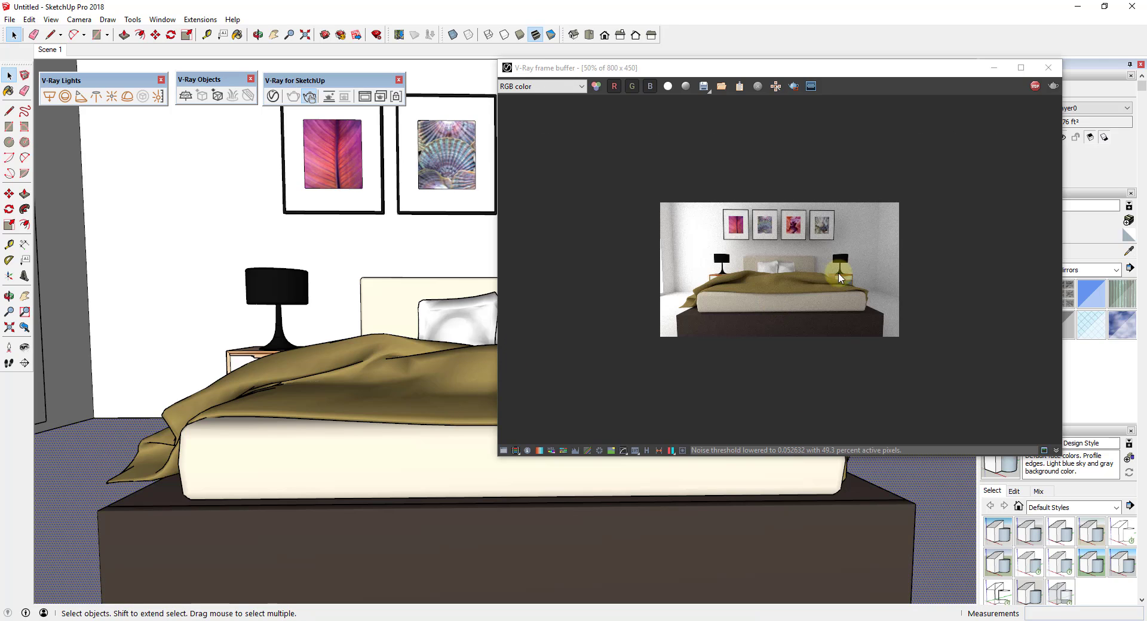
{"action": "scroll", "coordinate": [803, 289], "scroll_direction": "up", "scroll_amount": 1}
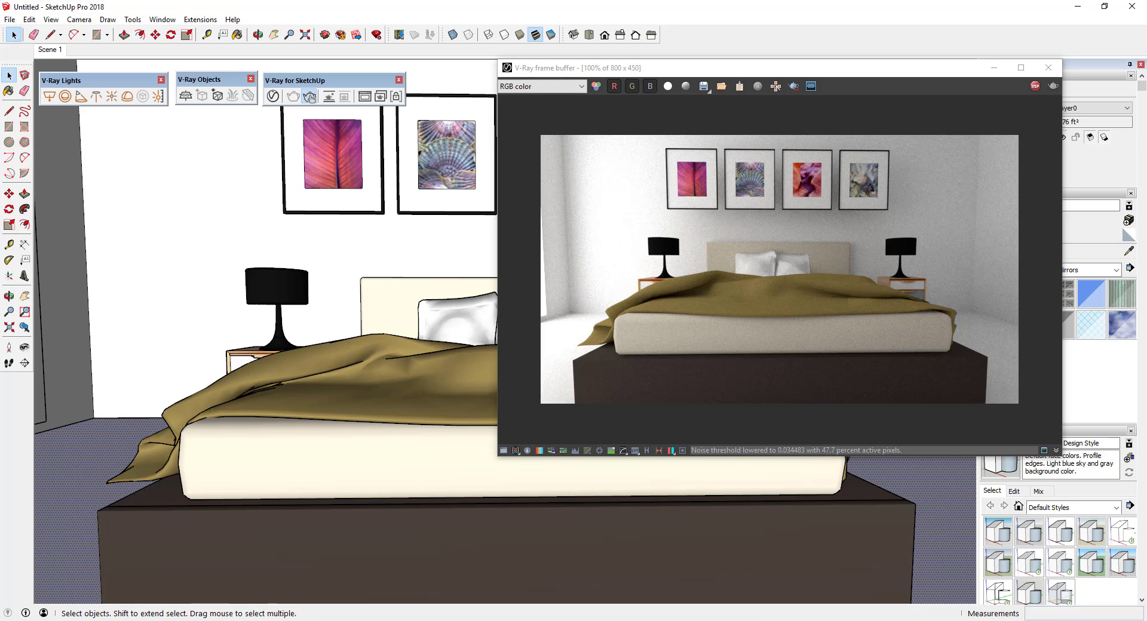
{"action": "left_click", "coordinate": [310, 97]}
{"action": "left_click_drag", "start_coordinate": [691, 77], "coordinate": [819, 72]}
{"action": "left_click", "coordinate": [662, 97]}
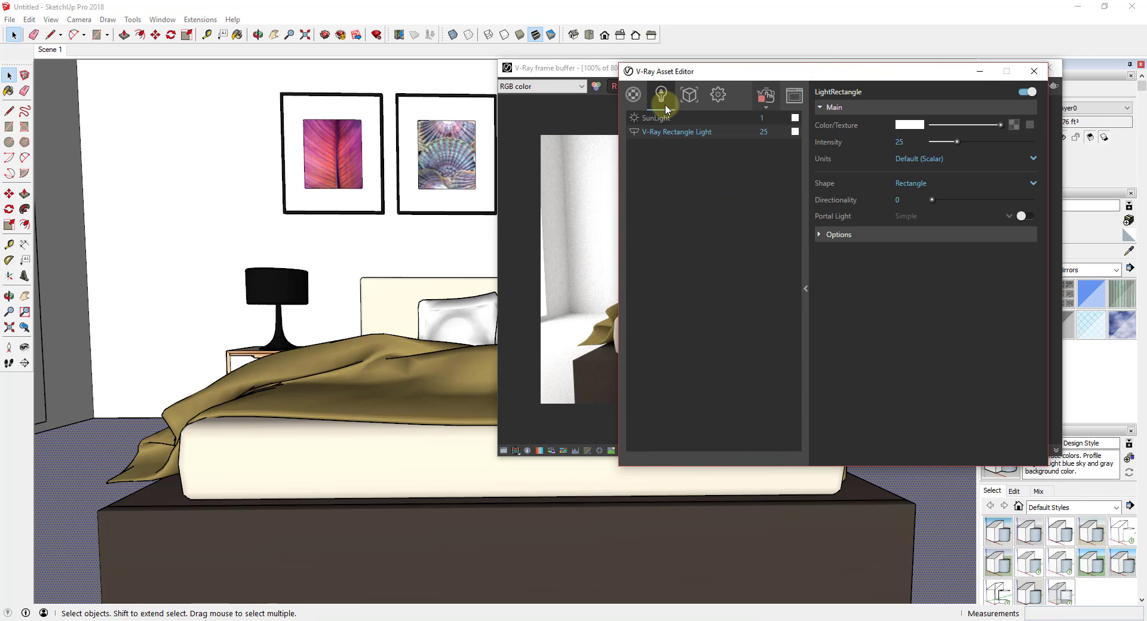
{"action": "left_click", "coordinate": [718, 95]}
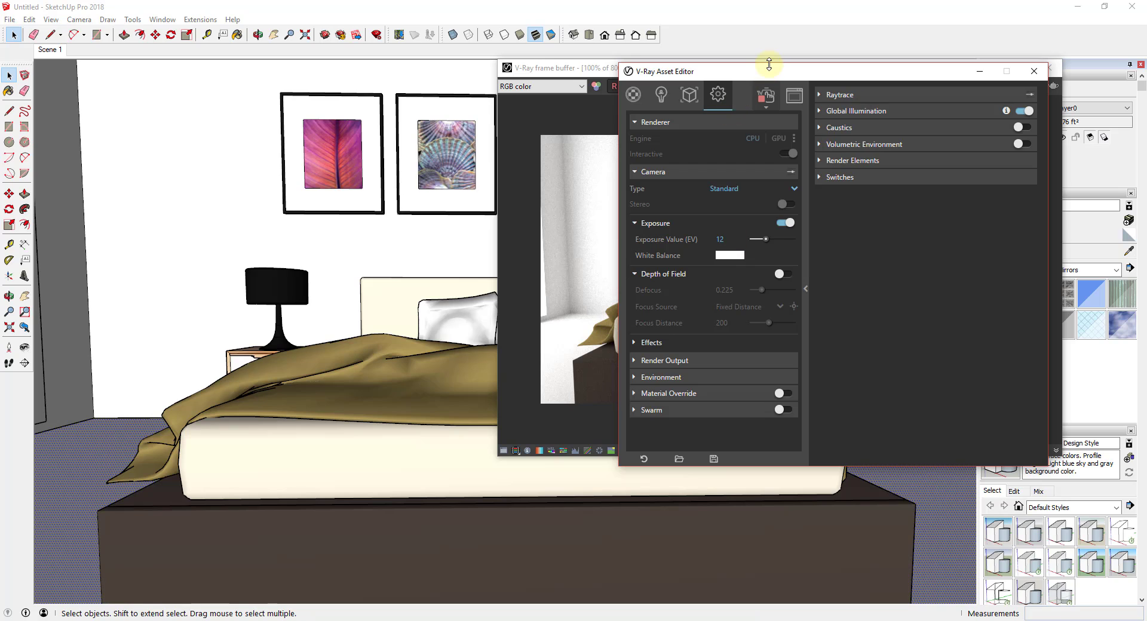
{"action": "left_click_drag", "start_coordinate": [767, 76], "coordinate": [1146, 76]}
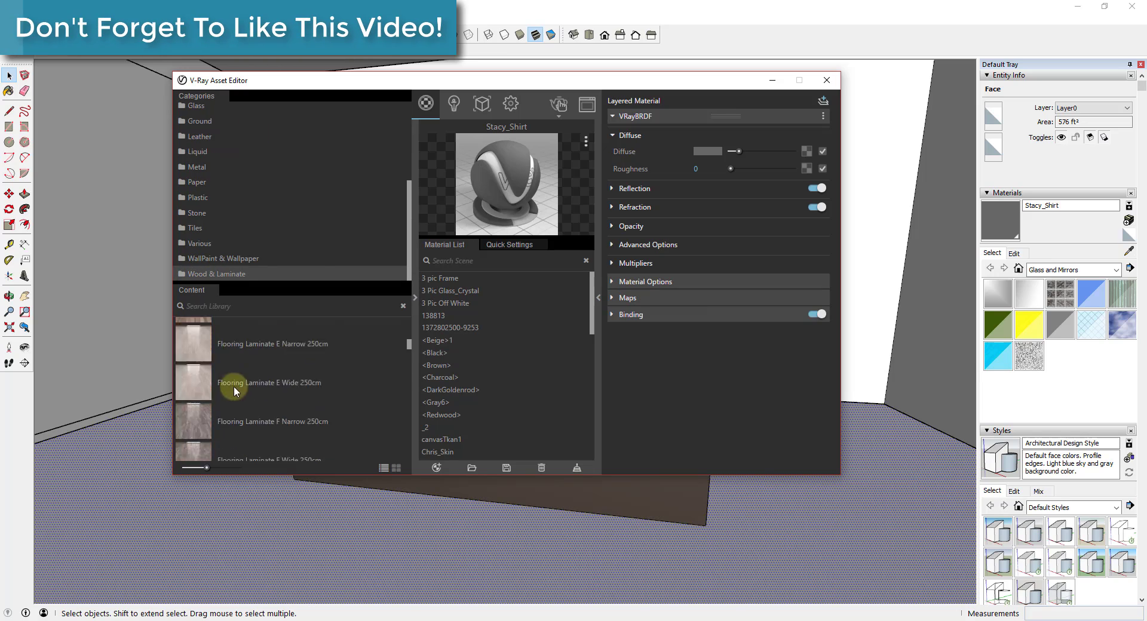
Apply the Flooring Parquet Parallel F01 120cm material from Wood & Laminate to the selected floor face.
{"action": "scroll", "coordinate": [234, 388], "scroll_direction": "down", "scroll_amount": 20}
{"action": "left_click_drag", "start_coordinate": [207, 469], "coordinate": [254, 470]}
{"action": "scroll", "coordinate": [228, 412], "scroll_direction": "down", "scroll_amount": 3}
{"action": "right_click", "coordinate": [228, 412]}
{"action": "left_click", "coordinate": [256, 431]}
Sample the parquet material from the floor and set its texture width to 48 inches.
{"action": "left_click", "coordinate": [829, 524]}
{"action": "key", "text": "b"}
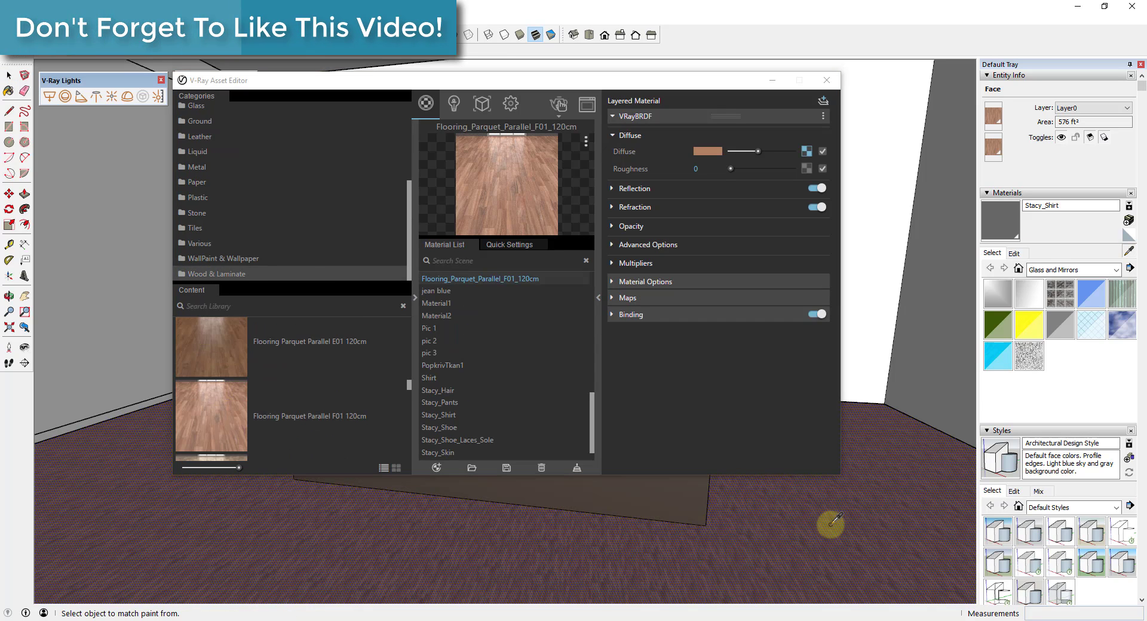
{"action": "left_click", "coordinate": [830, 524]}
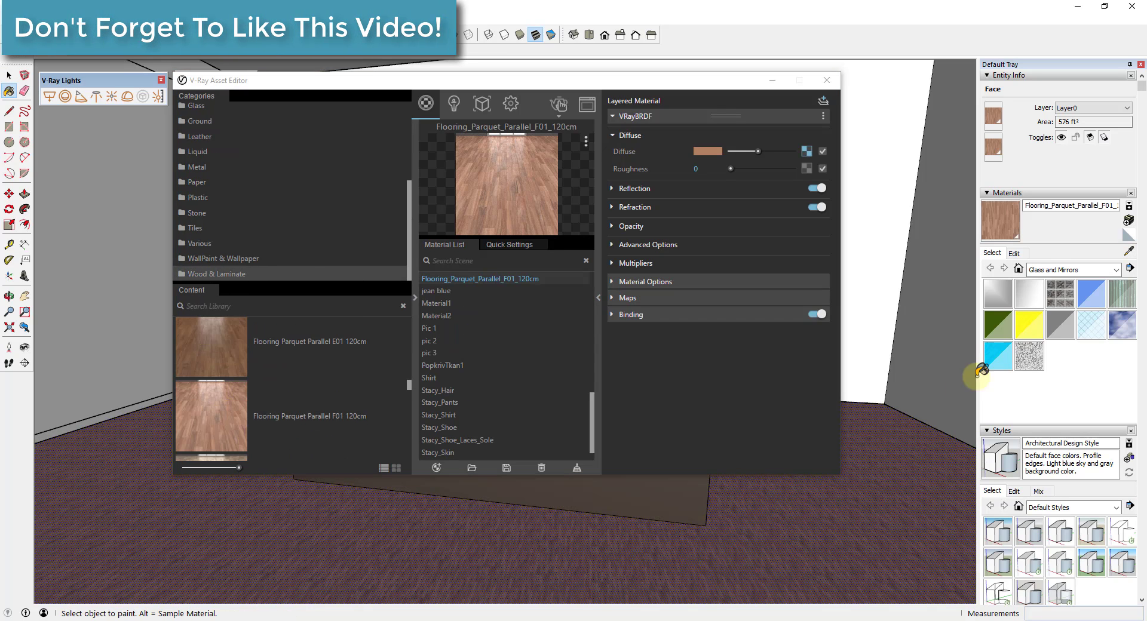
{"action": "left_click", "coordinate": [1014, 254]}
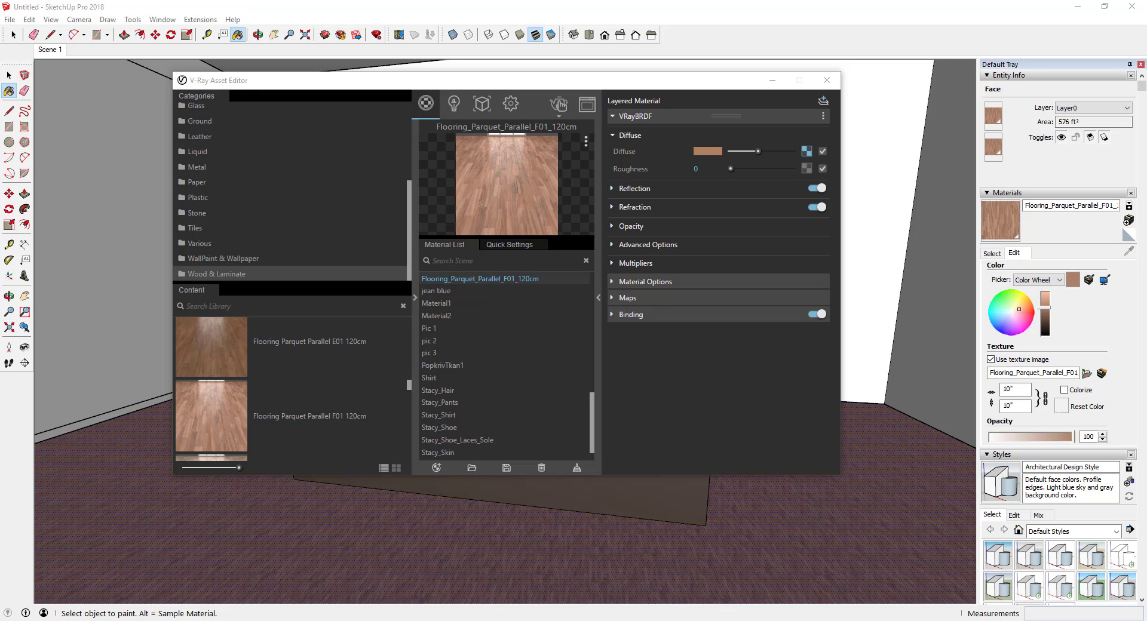
{"action": "left_click", "coordinate": [1005, 390]}
{"action": "type", "text": "48"}
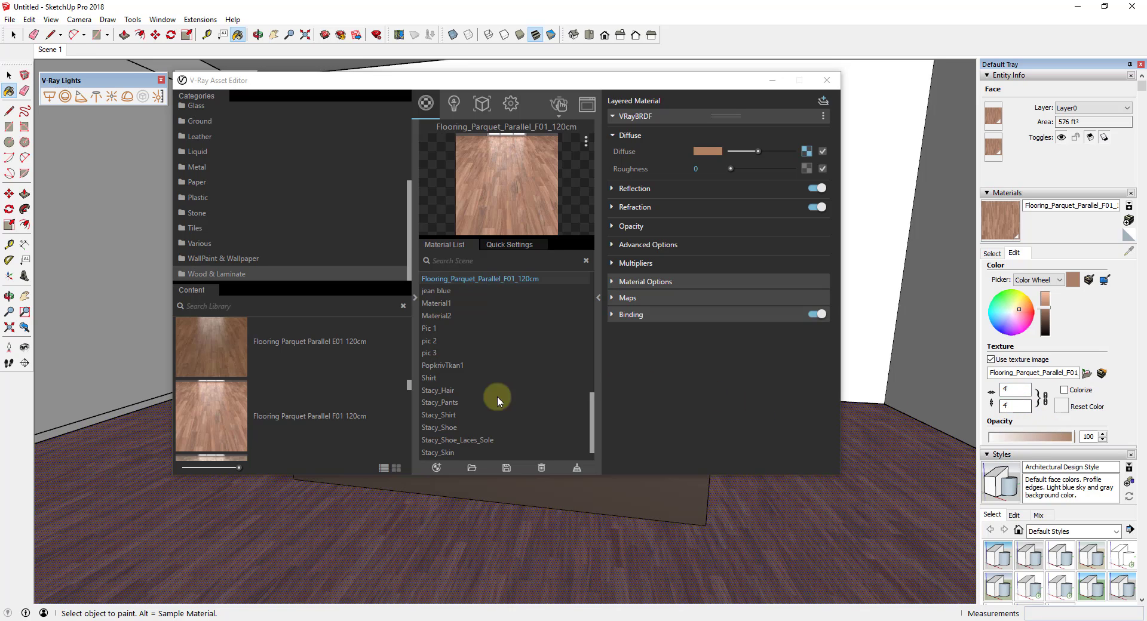
Apply the Wood Planks B01 100cm material from the V-Ray library to the selected floor face.
{"action": "scroll", "coordinate": [266, 378], "scroll_direction": "down", "scroll_amount": 5}
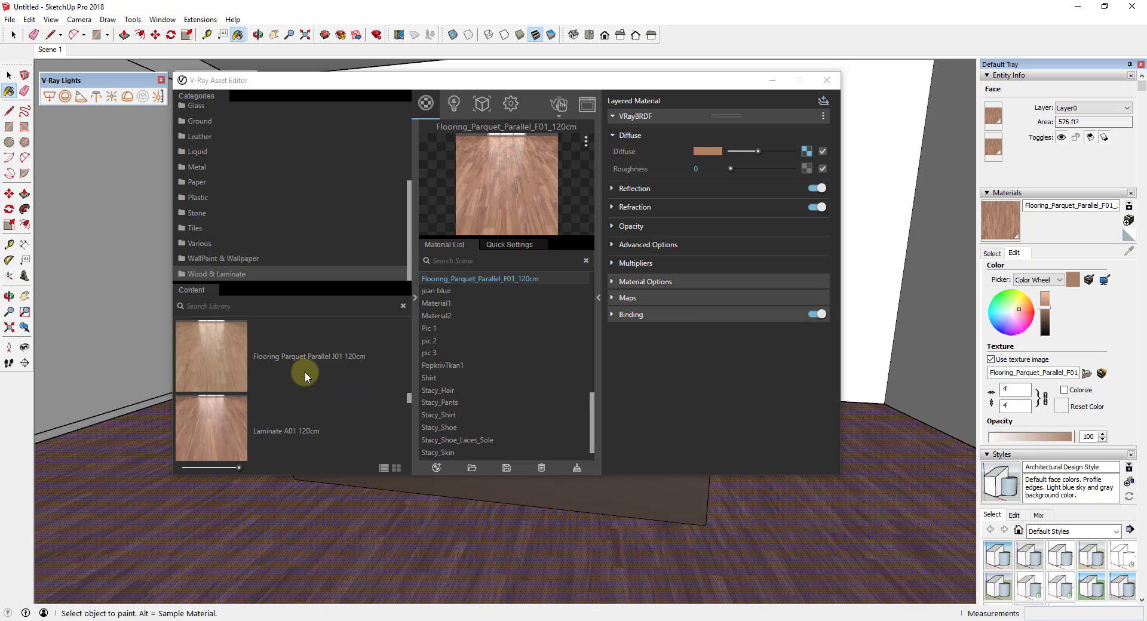
{"action": "scroll", "coordinate": [308, 388], "scroll_direction": "down", "scroll_amount": 6}
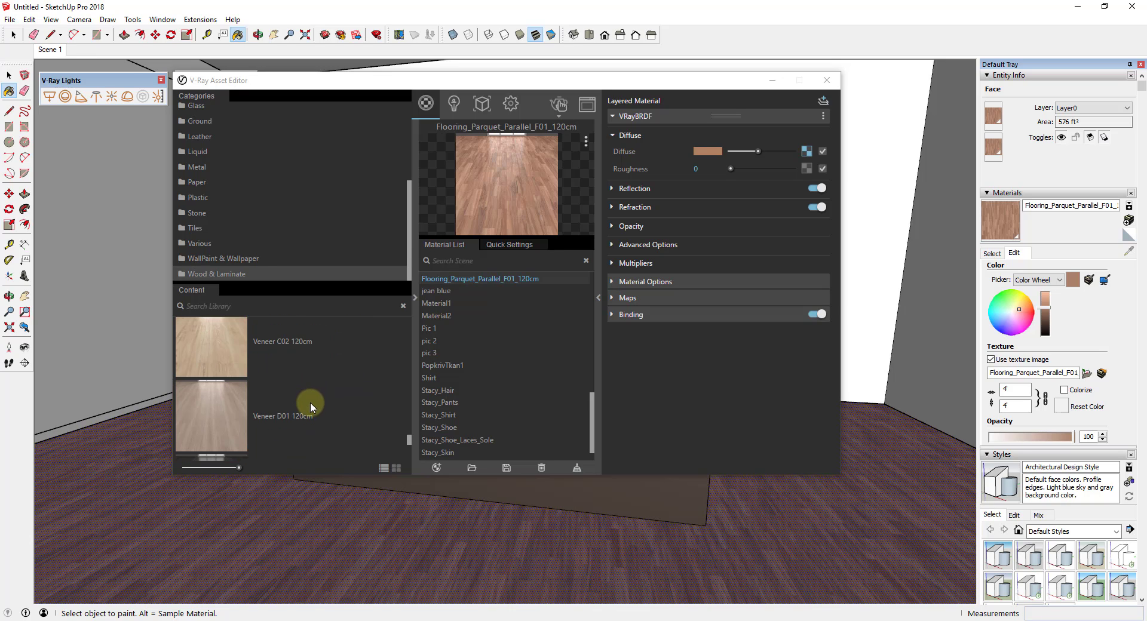
{"action": "scroll", "coordinate": [312, 422], "scroll_direction": "down", "scroll_amount": 3}
{"action": "scroll", "coordinate": [317, 406], "scroll_direction": "down", "scroll_amount": 3}
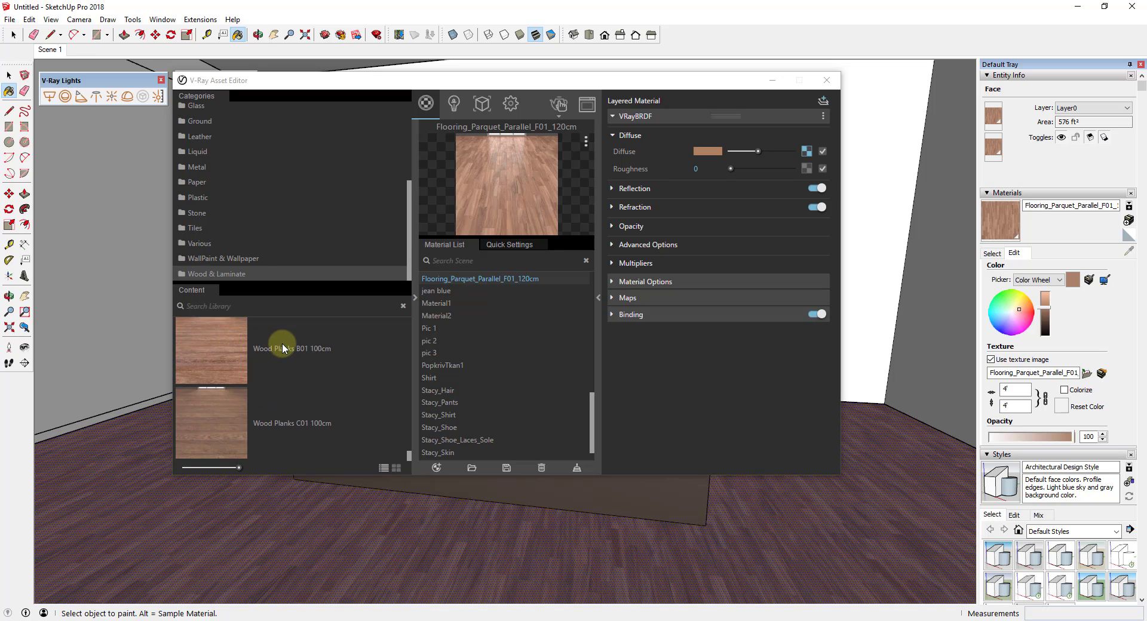
{"action": "right_click", "coordinate": [281, 347]}
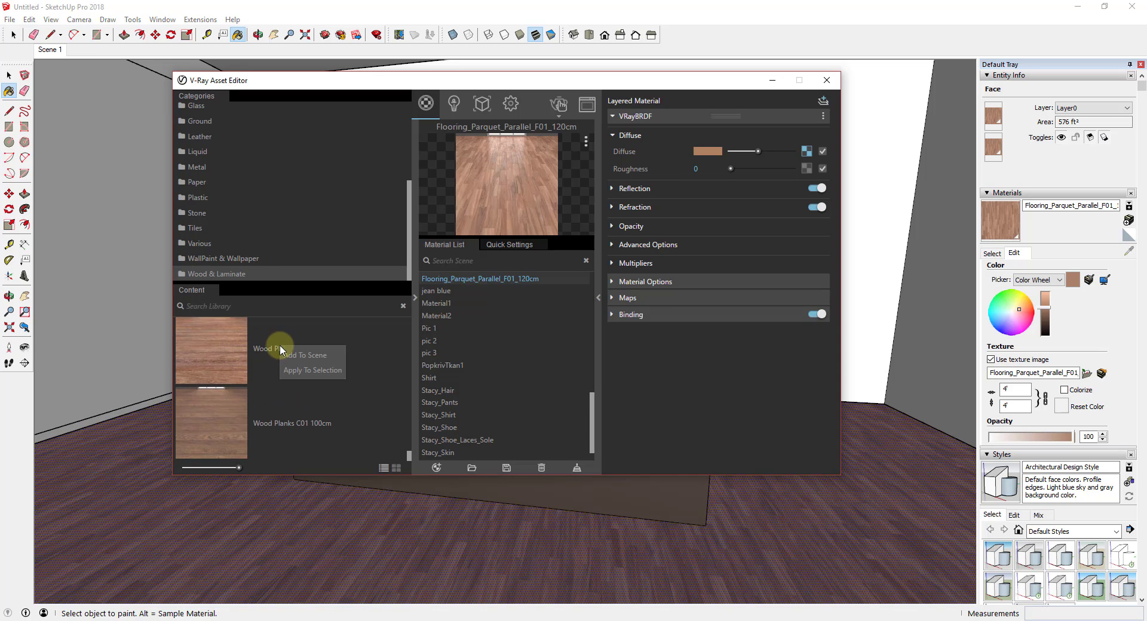
{"action": "left_click", "coordinate": [311, 370]}
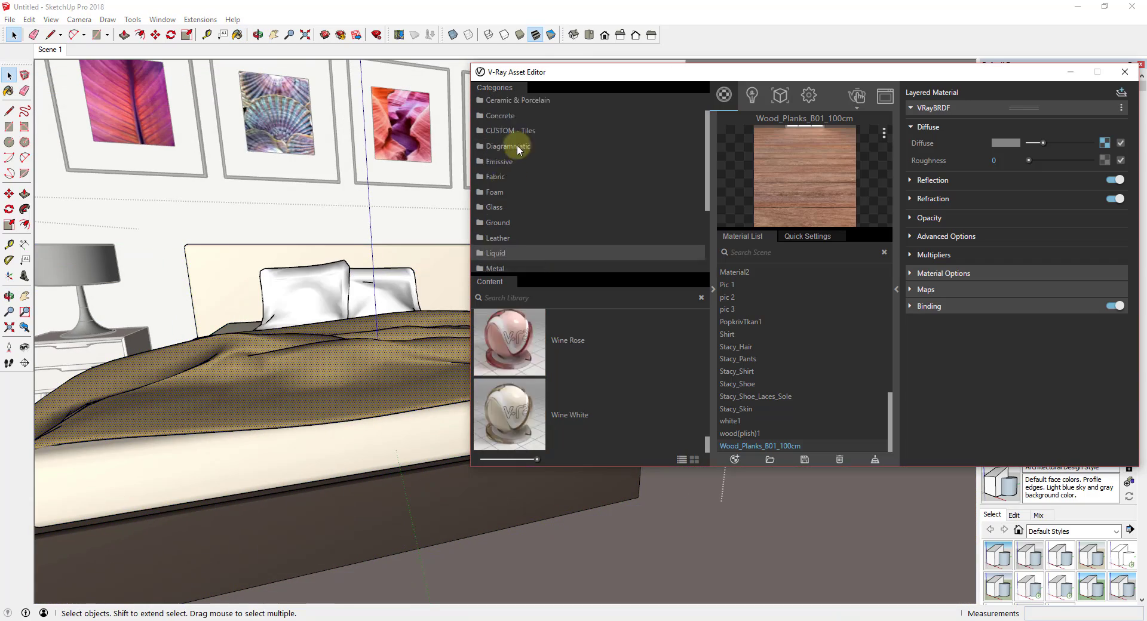
Apply the Wool D01 20cm material from the Fabric category to the bed's blanket.
{"action": "left_click", "coordinate": [495, 185]}
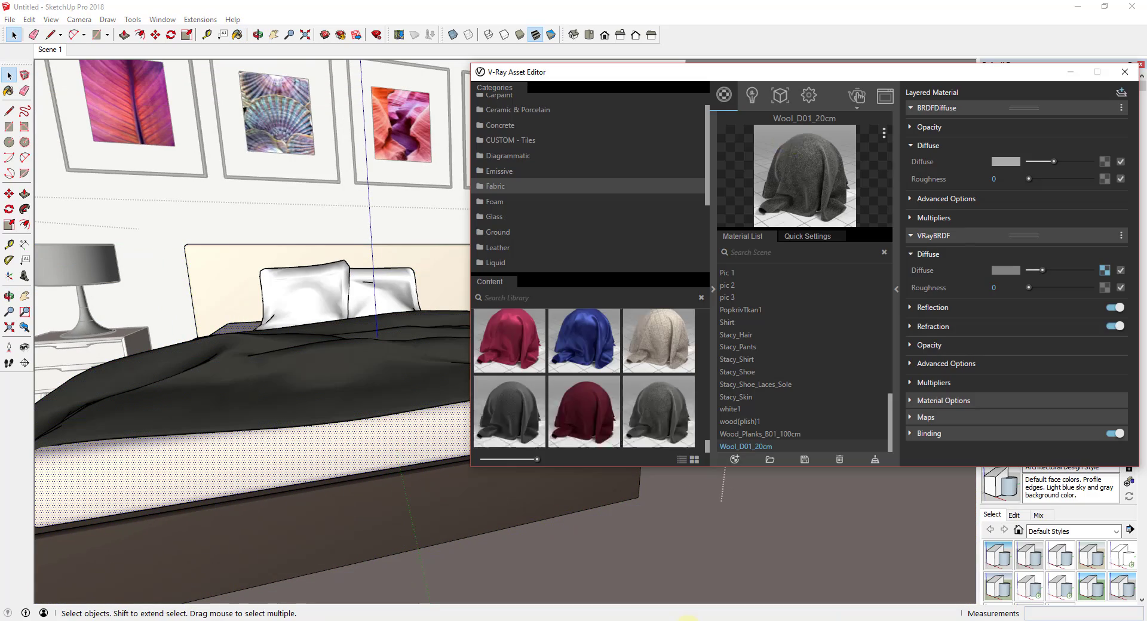
Examine the wool texture across the top, side and folds of the bed's blanket.
{"action": "scroll", "coordinate": [657, 387], "scroll_direction": "down", "scroll_amount": 1}
{"action": "scroll", "coordinate": [656, 392], "scroll_direction": "down", "scroll_amount": 5}
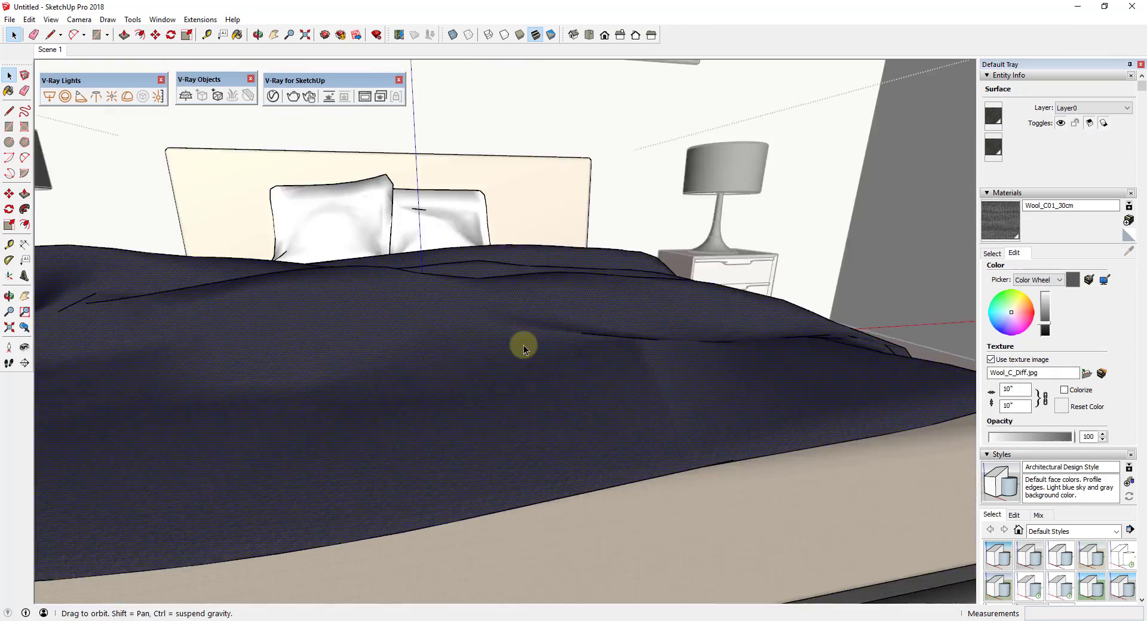
{"action": "middle_click_drag", "start_coordinate": [520, 344], "coordinate": [464, 314]}
{"action": "triple_click", "coordinate": [472, 301]}
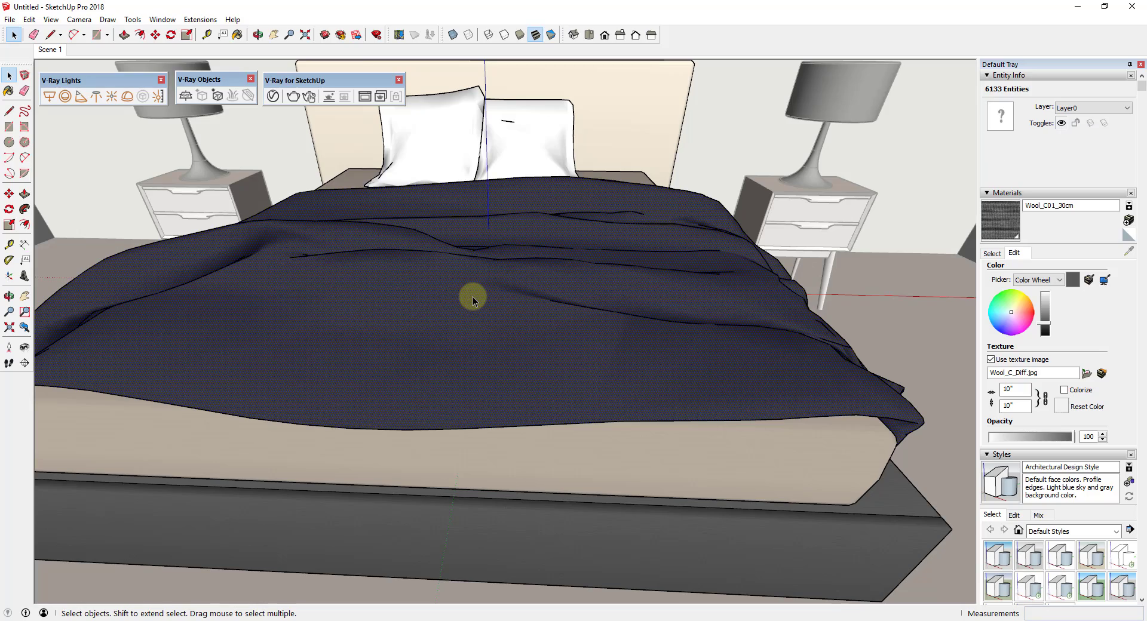
{"action": "scroll", "coordinate": [633, 334], "scroll_direction": "up", "scroll_amount": 6}
{"action": "middle_click_drag", "start_coordinate": [692, 385], "coordinate": [662, 465]}
{"action": "scroll", "coordinate": [760, 181], "scroll_direction": "down", "scroll_amount": 7}
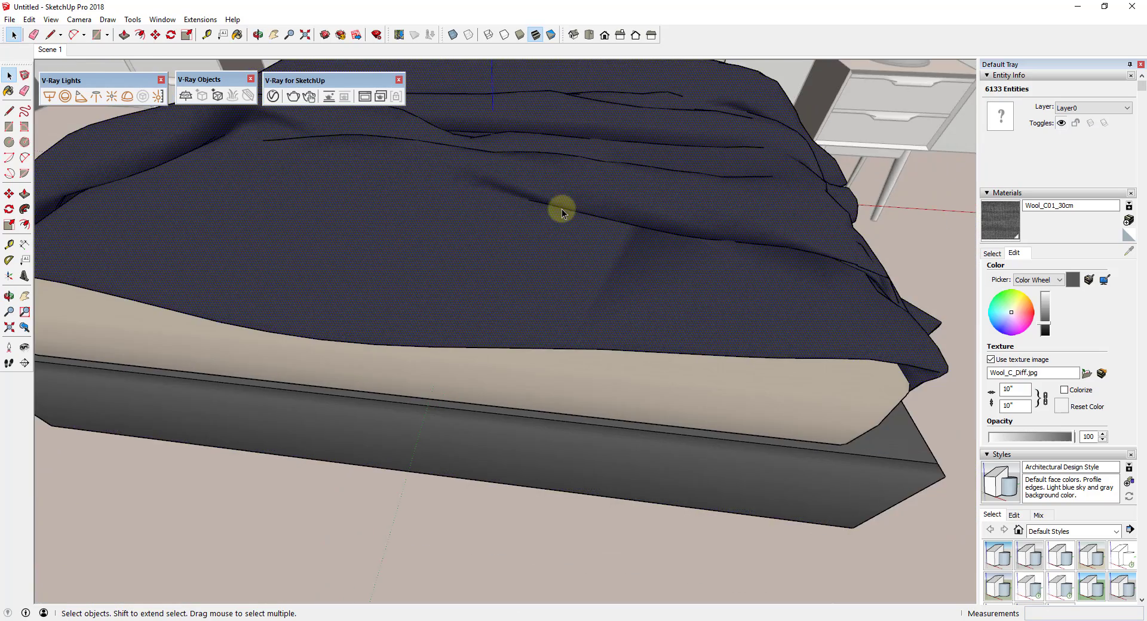
{"action": "middle_click_drag", "start_coordinate": [561, 207], "coordinate": [576, 190]}
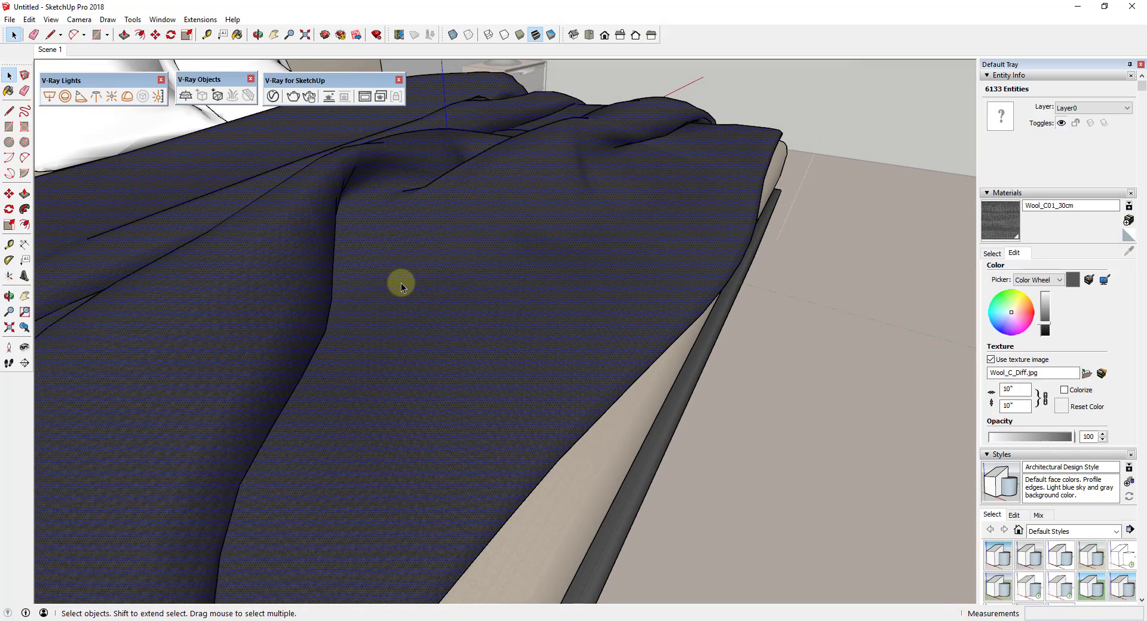
{"action": "middle_click_drag", "start_coordinate": [405, 281], "coordinate": [428, 266]}
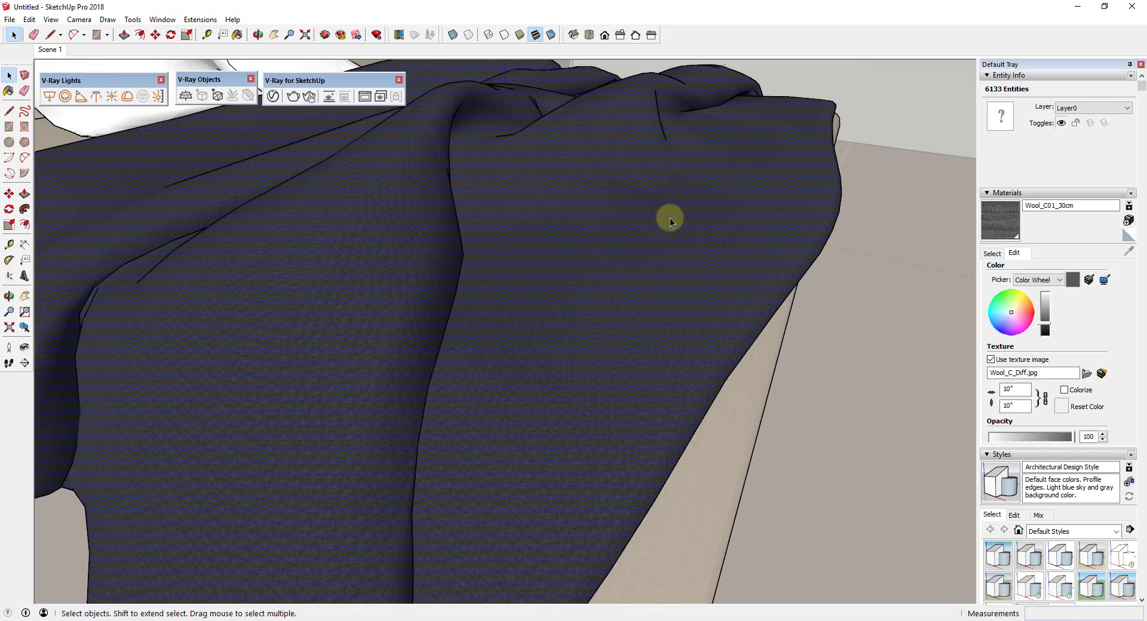
{"action": "scroll", "coordinate": [760, 257], "scroll_direction": "down", "scroll_amount": 4}
{"action": "middle_click_drag", "start_coordinate": [760, 256], "coordinate": [546, 279]}
Select all of the blanket's connected geometry and make it a group.
{"action": "triple_click", "coordinate": [549, 276]}
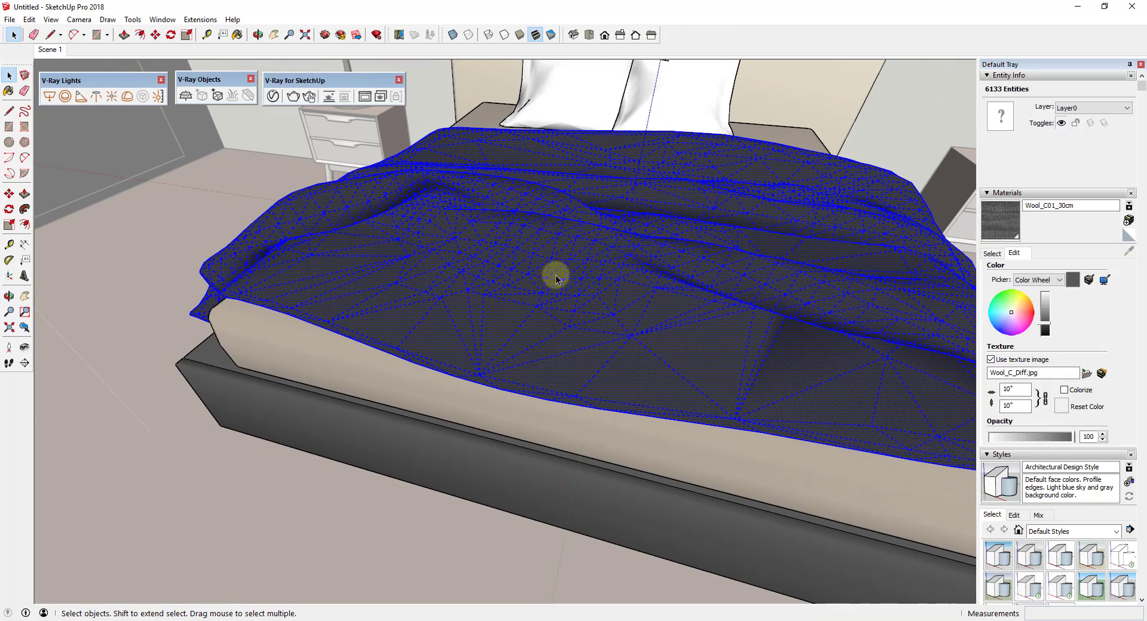
{"action": "scroll", "coordinate": [520, 267], "scroll_direction": "down", "scroll_amount": 3}
{"action": "scroll", "coordinate": [589, 251], "scroll_direction": "up", "scroll_amount": 2}
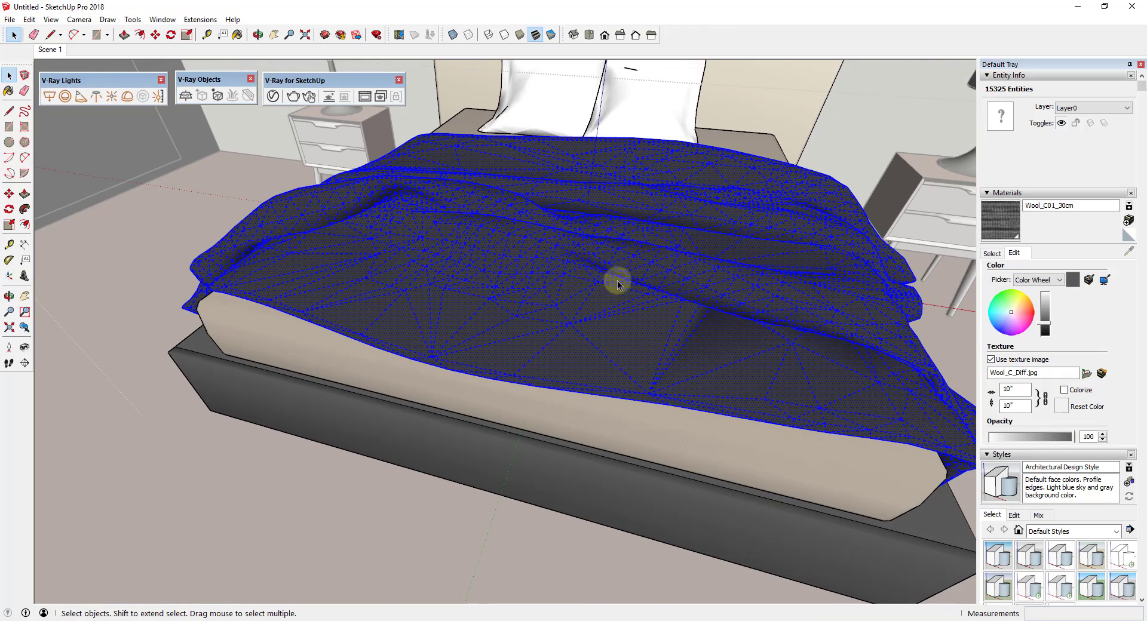
{"action": "right_click", "coordinate": [561, 255]}
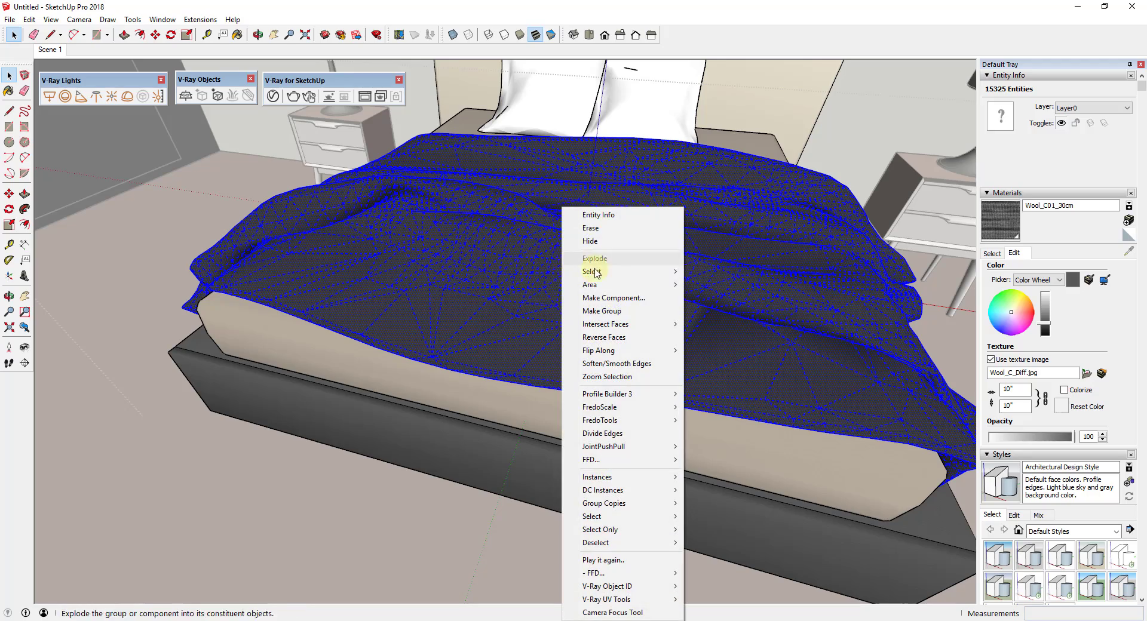
{"action": "left_click", "coordinate": [617, 311]}
Apply the V-Ray Tri-Planar projection (World) UV mapping to the blanket group.
{"action": "scroll", "coordinate": [650, 335], "scroll_direction": "up", "scroll_amount": 2}
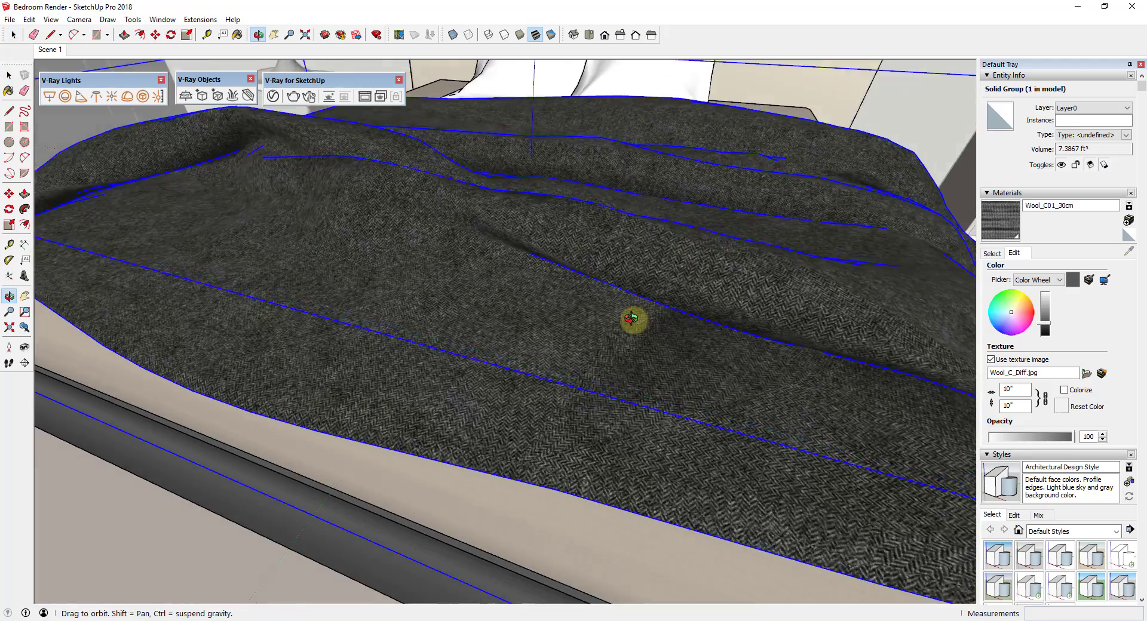
{"action": "middle_click_drag", "start_coordinate": [633, 320], "coordinate": [589, 369]}
{"action": "scroll", "coordinate": [745, 284], "scroll_direction": "up", "scroll_amount": 5}
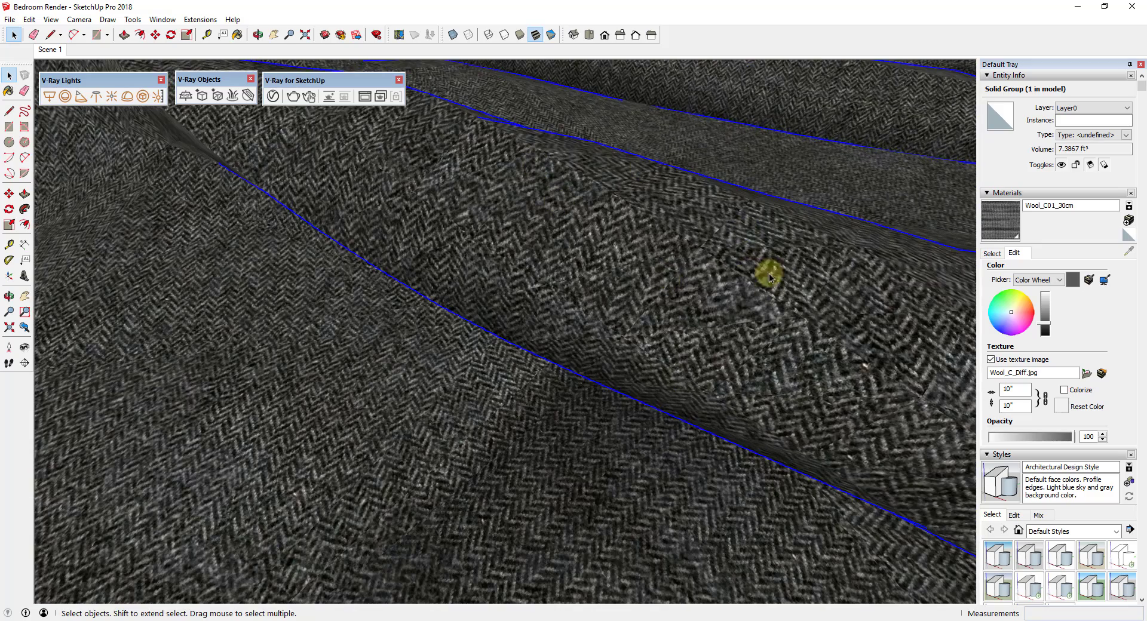
{"action": "scroll", "coordinate": [839, 266], "scroll_direction": "down", "scroll_amount": 6}
{"action": "middle_click_drag", "start_coordinate": [767, 264], "coordinate": [627, 276]}
{"action": "right_click", "coordinate": [627, 276]}
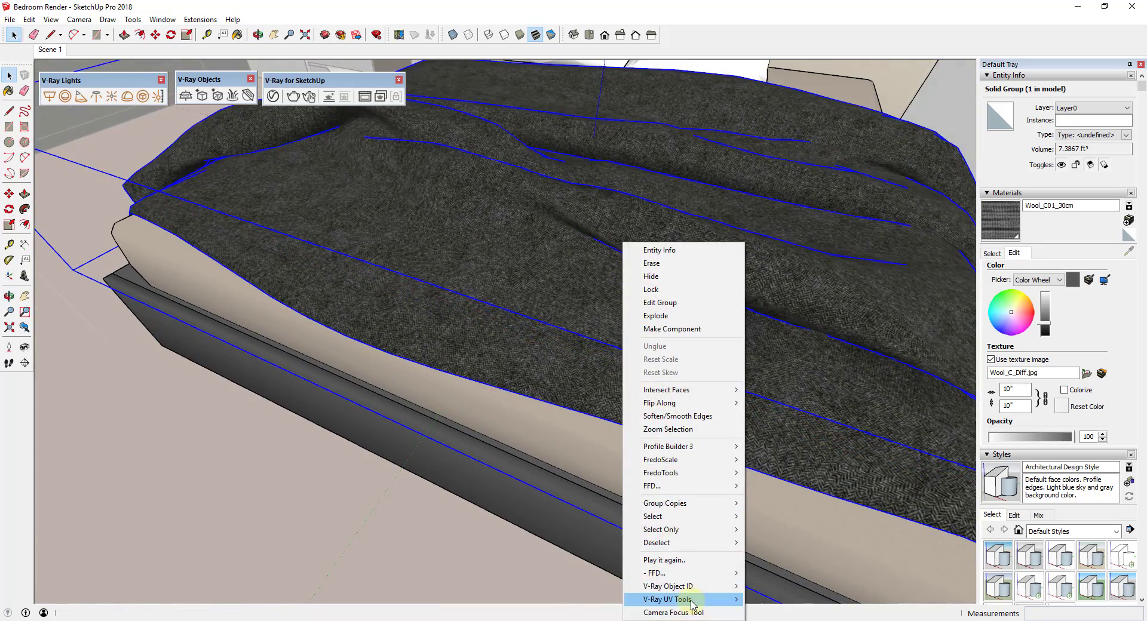
{"action": "mouse_move", "coordinate": [692, 599]}
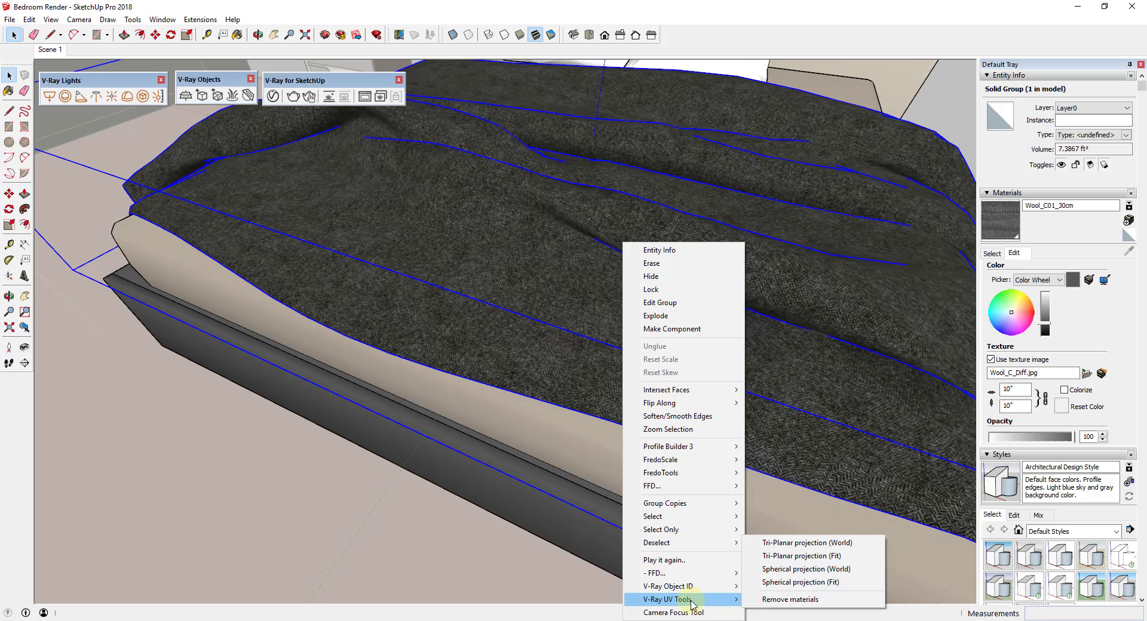
{"action": "left_click", "coordinate": [819, 545]}
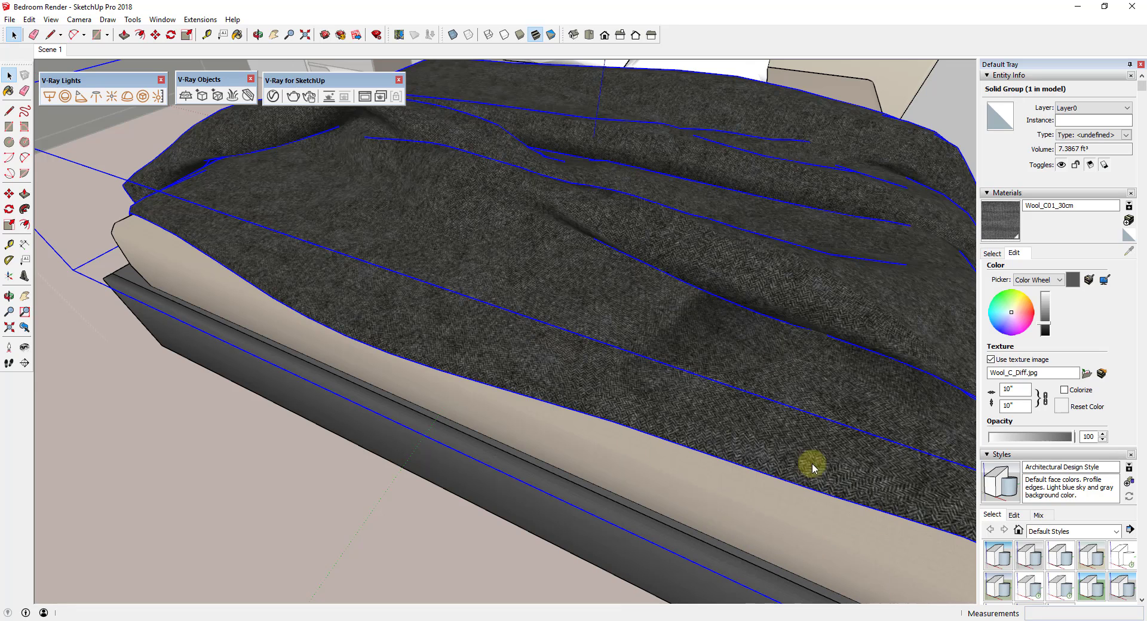
Inspect the herringbone texture's scale and direction across the blanket's folds from several angles, and close the blanket group.
{"action": "middle_click_drag", "start_coordinate": [657, 291], "coordinate": [729, 274]}
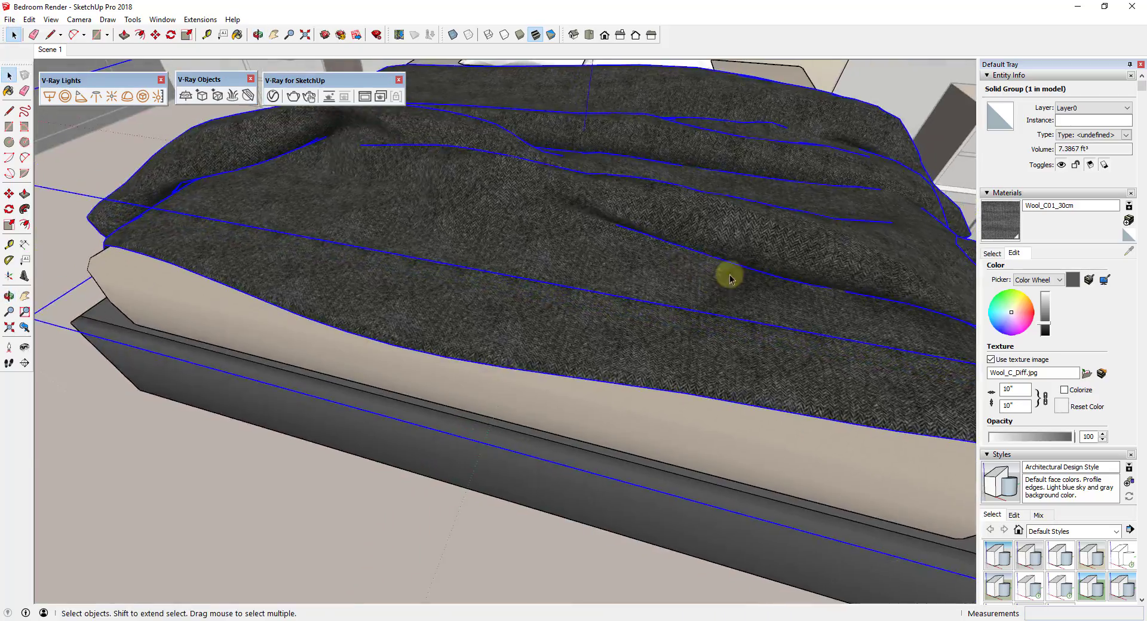
{"action": "scroll", "coordinate": [730, 274], "scroll_direction": "up", "scroll_amount": 3}
{"action": "middle_click_drag", "start_coordinate": [490, 218], "coordinate": [639, 233]}
{"action": "scroll", "coordinate": [550, 321], "scroll_direction": "up", "scroll_amount": 3}
{"action": "scroll", "coordinate": [644, 294], "scroll_direction": "down", "scroll_amount": 4}
{"action": "scroll", "coordinate": [668, 271], "scroll_direction": "up", "scroll_amount": 4}
{"action": "middle_click_drag", "start_coordinate": [668, 271], "coordinate": [591, 248]}
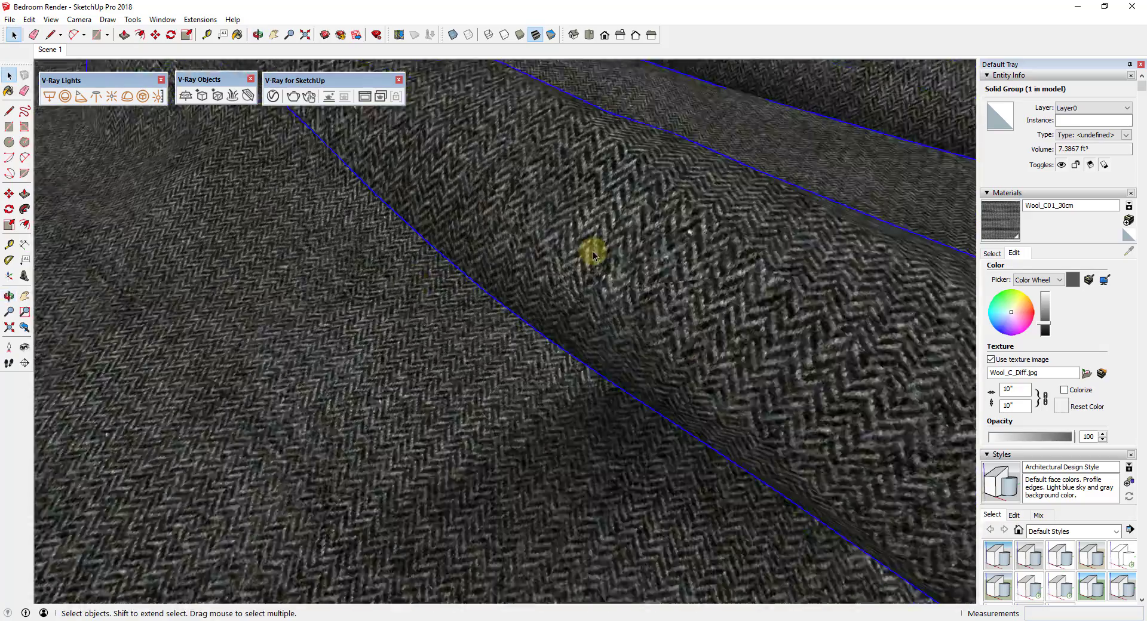
{"action": "scroll", "coordinate": [673, 253], "scroll_direction": "up", "scroll_amount": 2}
{"action": "scroll", "coordinate": [684, 218], "scroll_direction": "down", "scroll_amount": 8}
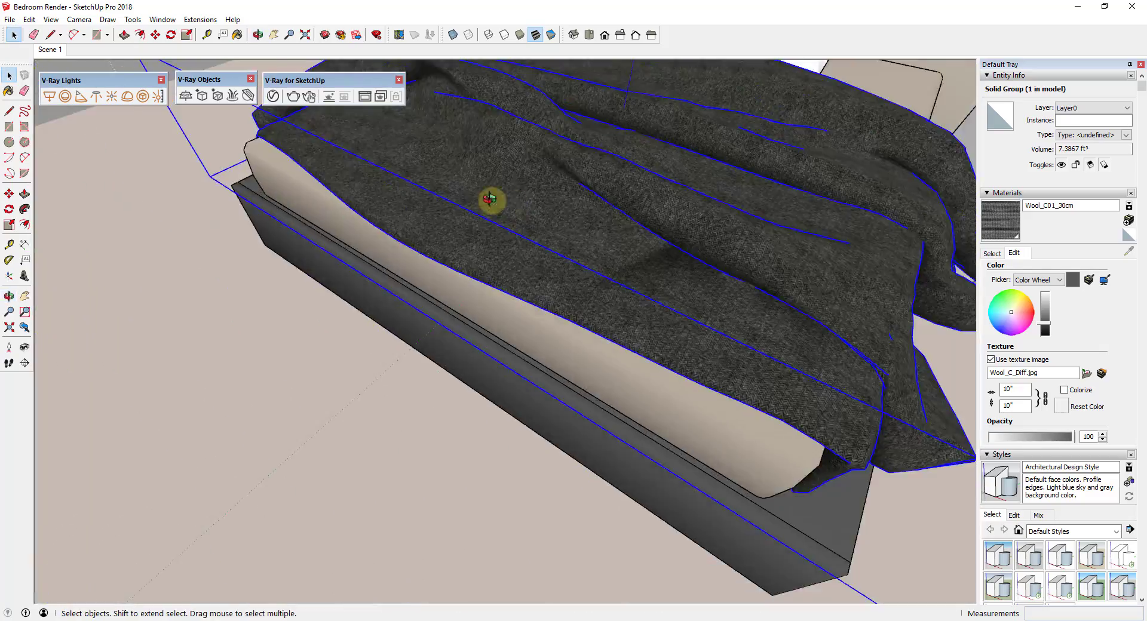
{"action": "middle_click_drag", "start_coordinate": [492, 203], "coordinate": [687, 275]}
{"action": "scroll", "coordinate": [666, 253], "scroll_direction": "up", "scroll_amount": 5}
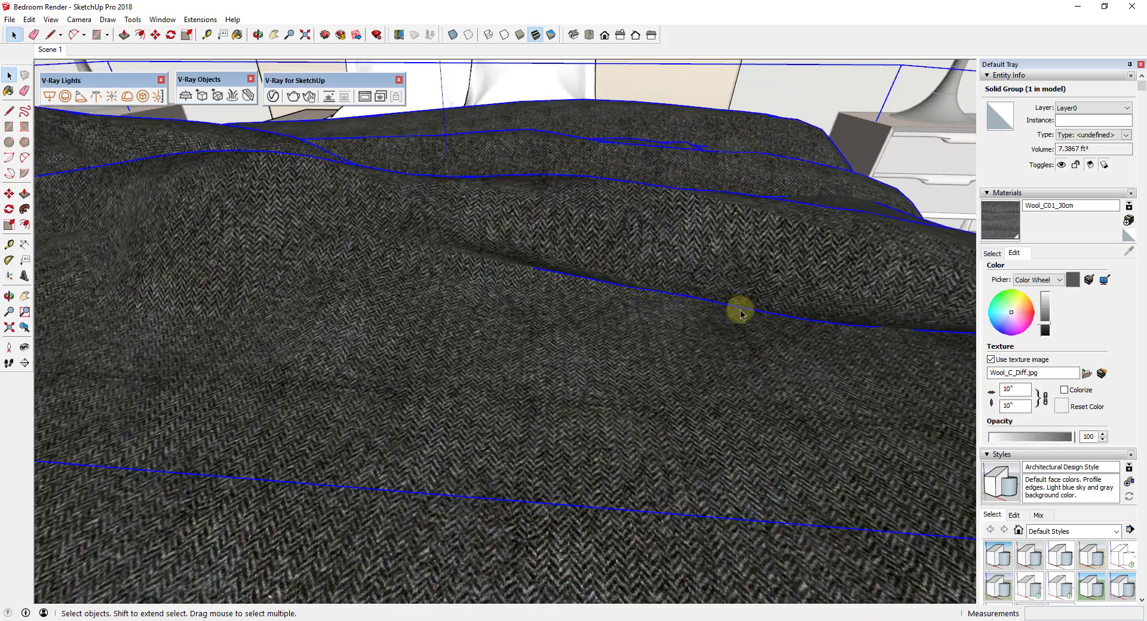
{"action": "scroll", "coordinate": [740, 309], "scroll_direction": "down", "scroll_amount": 5}
{"action": "left_click", "coordinate": [752, 435]}
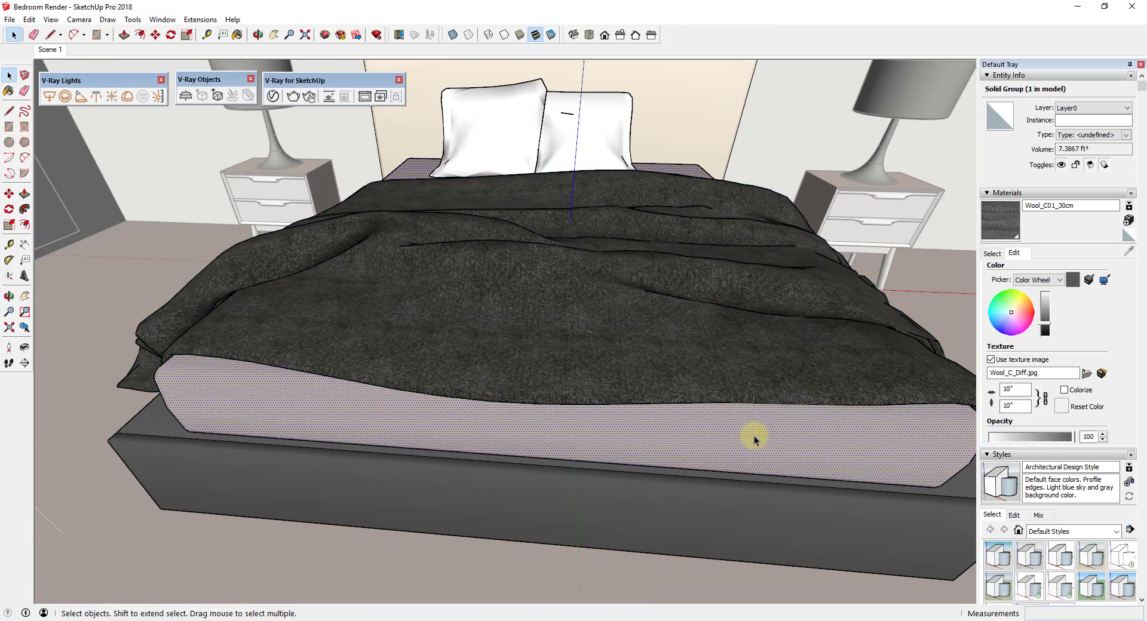
Select the bedroom's wall faces and search the V-Ray material library for "drywall" and "plaster".
{"action": "scroll", "coordinate": [669, 299], "scroll_direction": "down", "scroll_amount": 3}
{"action": "left_click", "coordinate": [681, 287]}
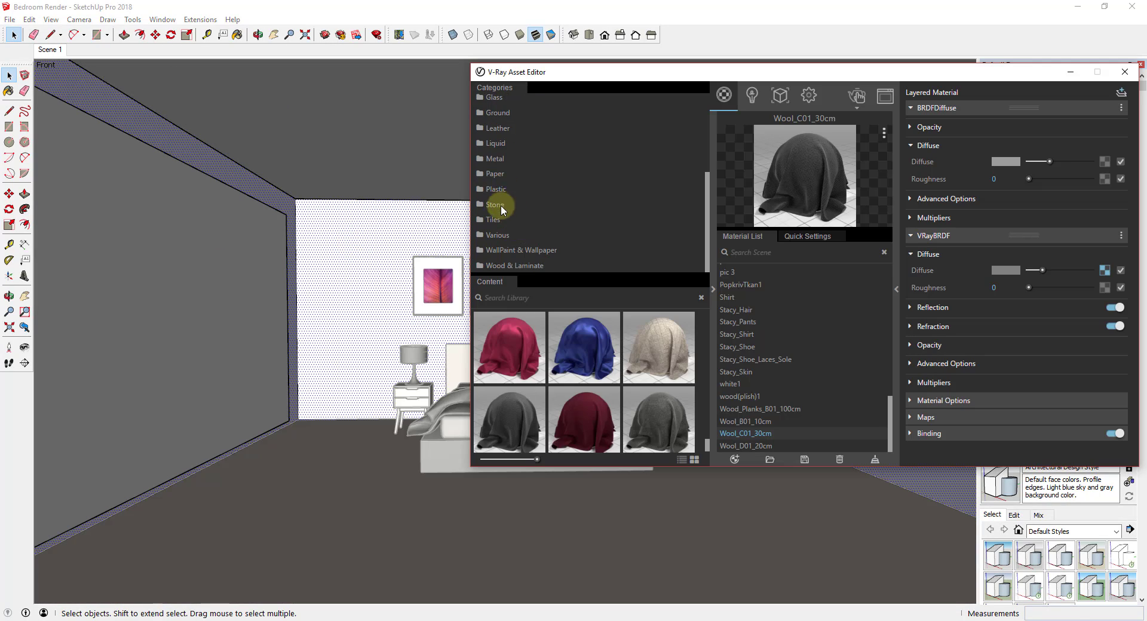
{"action": "left_click", "coordinate": [507, 297]}
{"action": "type", "text": "drywal"}
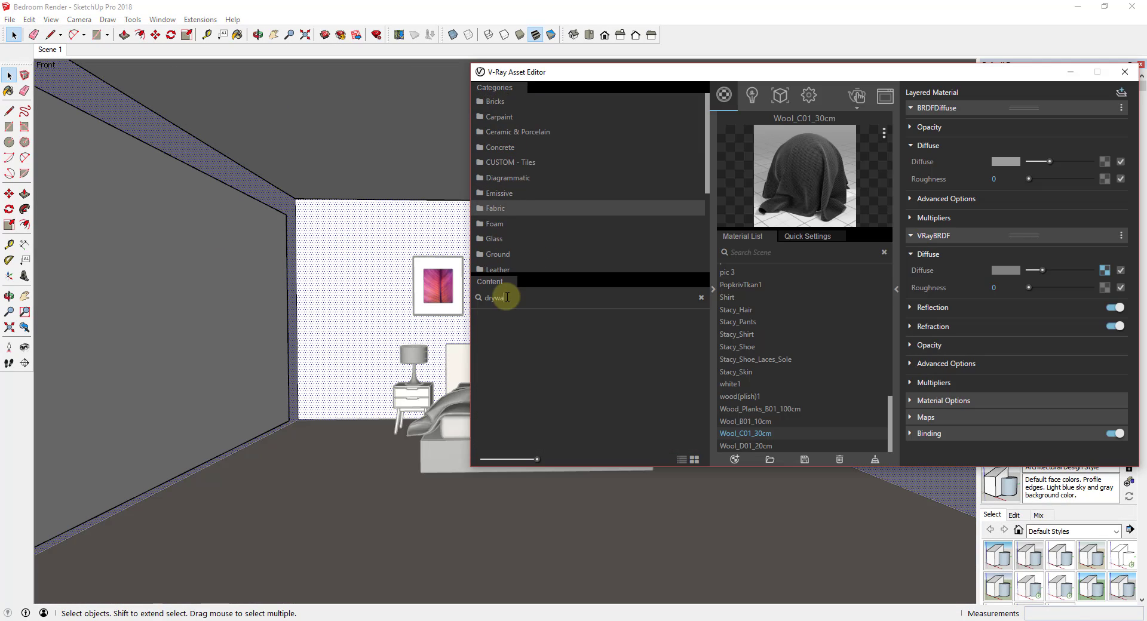
{"action": "type", "text": "plaster"}
Show the WallPaint & Wallpaper materials as a named list with large thumbnails.
{"action": "left_click", "coordinate": [619, 150]}
{"action": "left_click", "coordinate": [682, 460]}
{"action": "left_click", "coordinate": [507, 177]}
{"action": "left_click_drag", "start_coordinate": [483, 459], "coordinate": [560, 461]}
{"action": "scroll", "coordinate": [507, 203], "scroll_direction": "down", "scroll_amount": 3}
{"action": "left_click", "coordinate": [512, 256]}
{"action": "scroll", "coordinate": [605, 406], "scroll_direction": "down", "scroll_amount": 10}
{"action": "left_click", "coordinate": [694, 459]}
{"action": "left_click", "coordinate": [682, 459]}
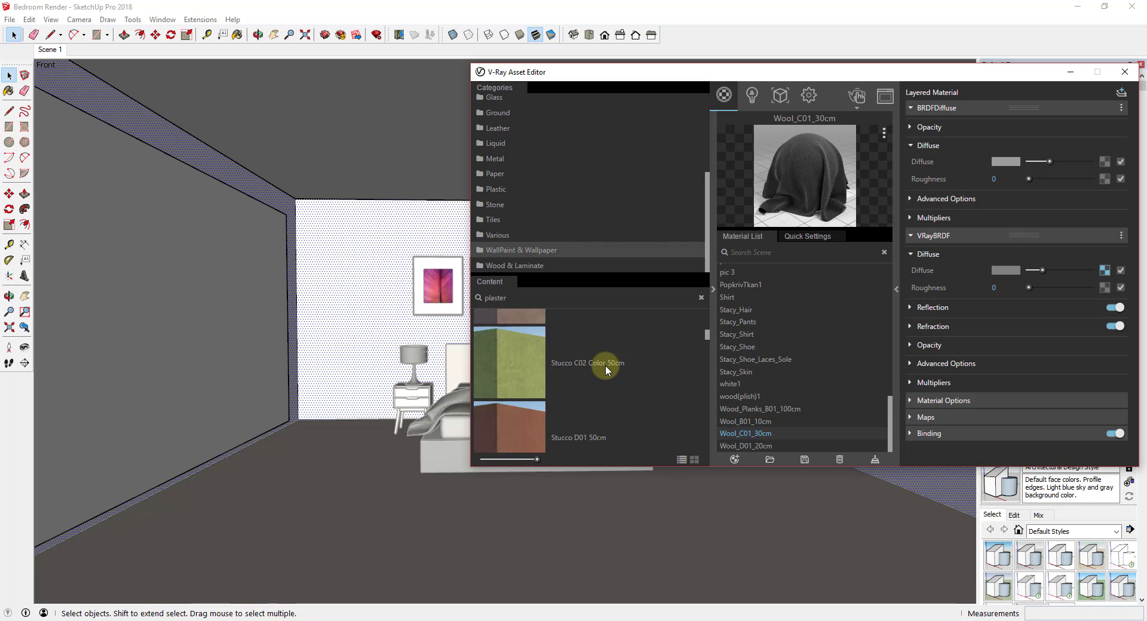
Apply a wall finish from the WallPaint & Wallpaper category to the three selected wall faces.
{"action": "scroll", "coordinate": [606, 371], "scroll_direction": "down", "scroll_amount": 8}
{"action": "right_click", "coordinate": [562, 353]}
{"action": "left_click", "coordinate": [592, 370]}
{"action": "left_click", "coordinate": [1070, 72]}
{"action": "left_click_drag", "start_coordinate": [1055, 388], "coordinate": [978, 385]}
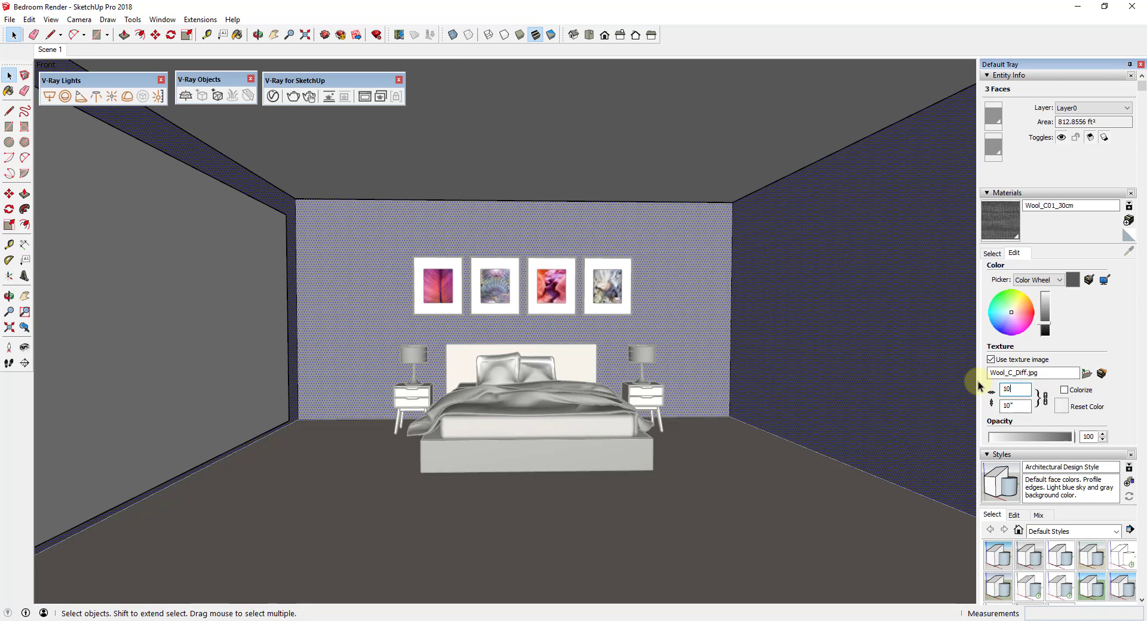
{"action": "left_click", "coordinate": [992, 253]}
{"action": "left_click", "coordinate": [1017, 255]}
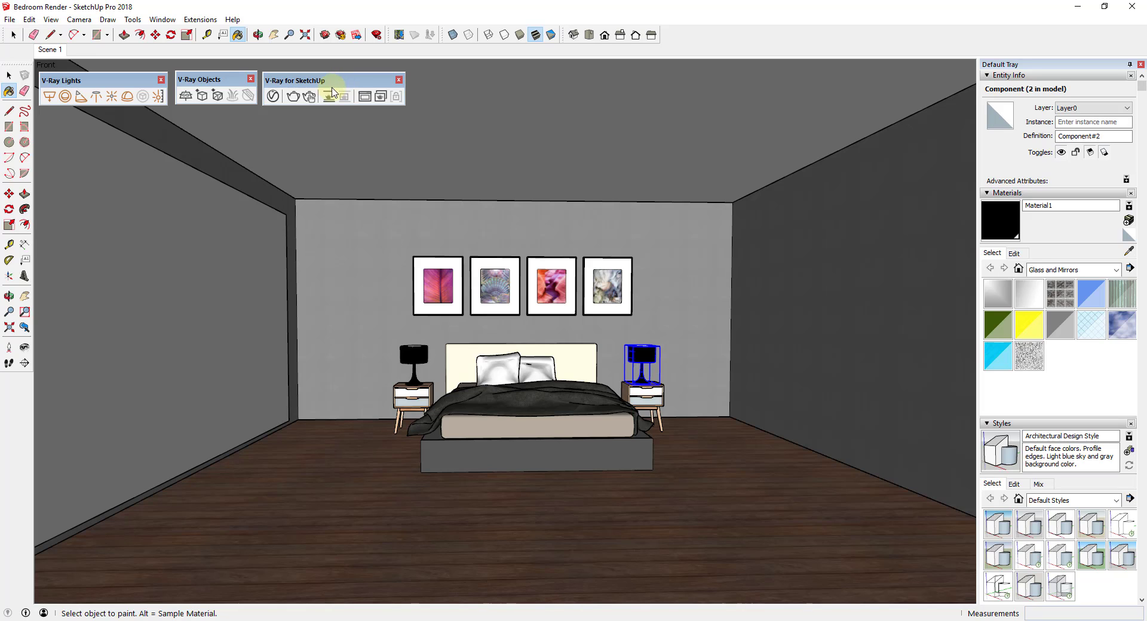
Start an interactive V-Ray render and place the frame buffer beside the model so both can be seen.
{"action": "left_click", "coordinate": [309, 97]}
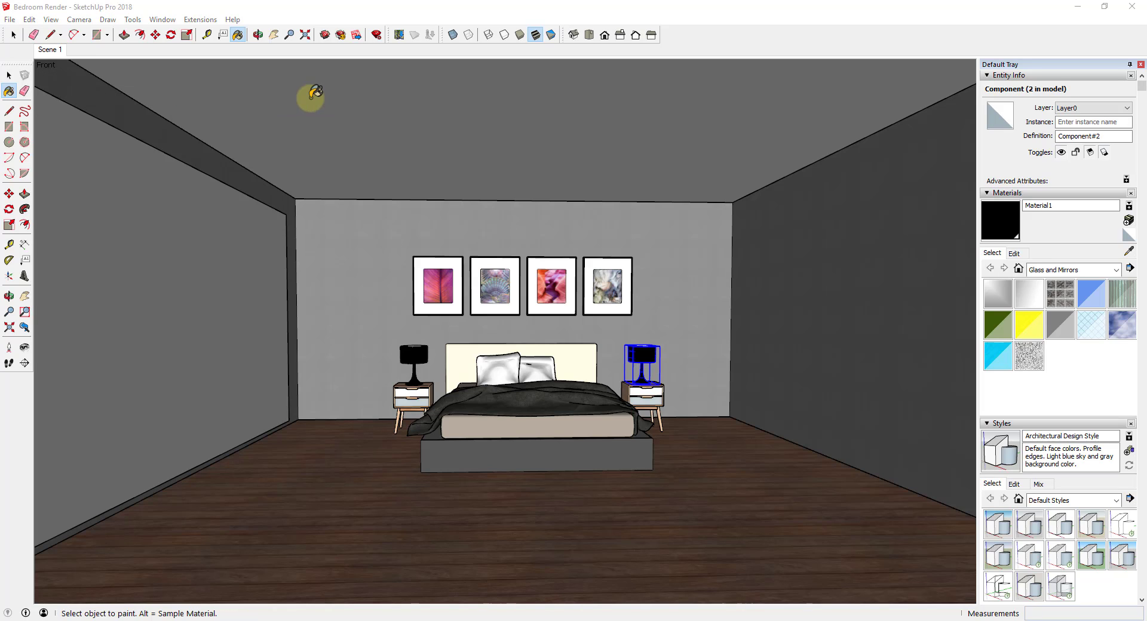
{"action": "left_click_drag", "start_coordinate": [1146, 205], "coordinate": [555, 145]}
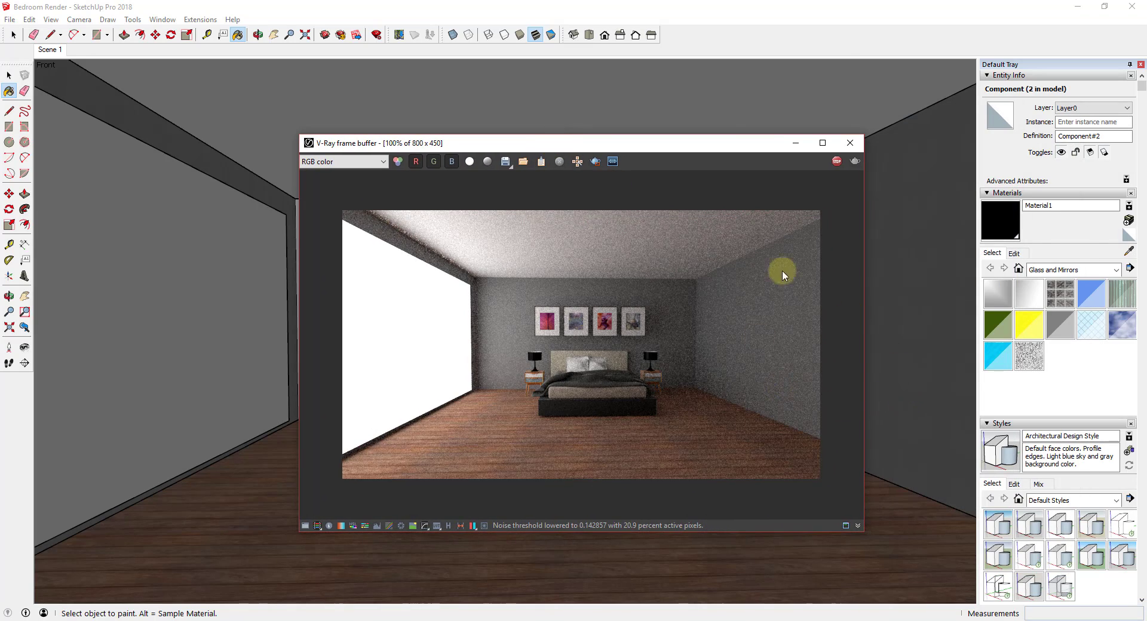
{"action": "left_click_drag", "start_coordinate": [630, 143], "coordinate": [950, 56]}
Frame the interactive render closer on the bed, with the framed pictures and both nightstand lamps in view.
{"action": "scroll", "coordinate": [518, 392], "scroll_direction": "up", "scroll_amount": 4}
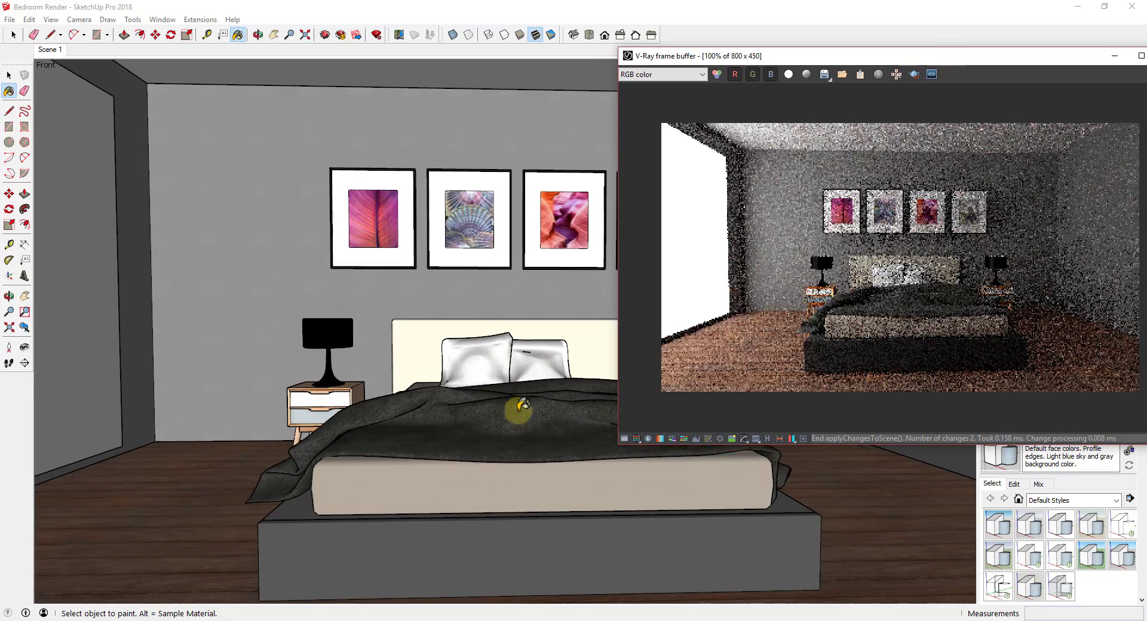
{"action": "middle_click_drag", "start_coordinate": [527, 435], "coordinate": [469, 422], "text": "shift"}
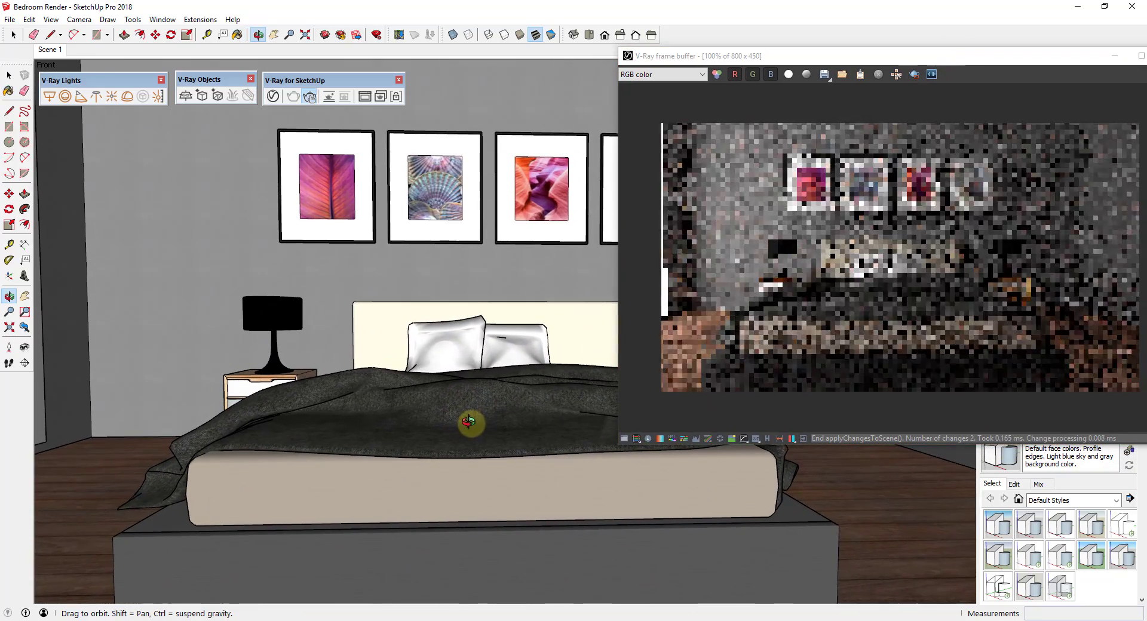
{"action": "key", "text": "b"}
{"action": "mouse_move", "coordinate": [583, 558]}
{"action": "middle_mouse_down"}
{"action": "mouse_move", "coordinate": [563, 548]}
{"action": "mouse_move", "coordinate": [561, 527]}
{"action": "middle_mouse_up"}
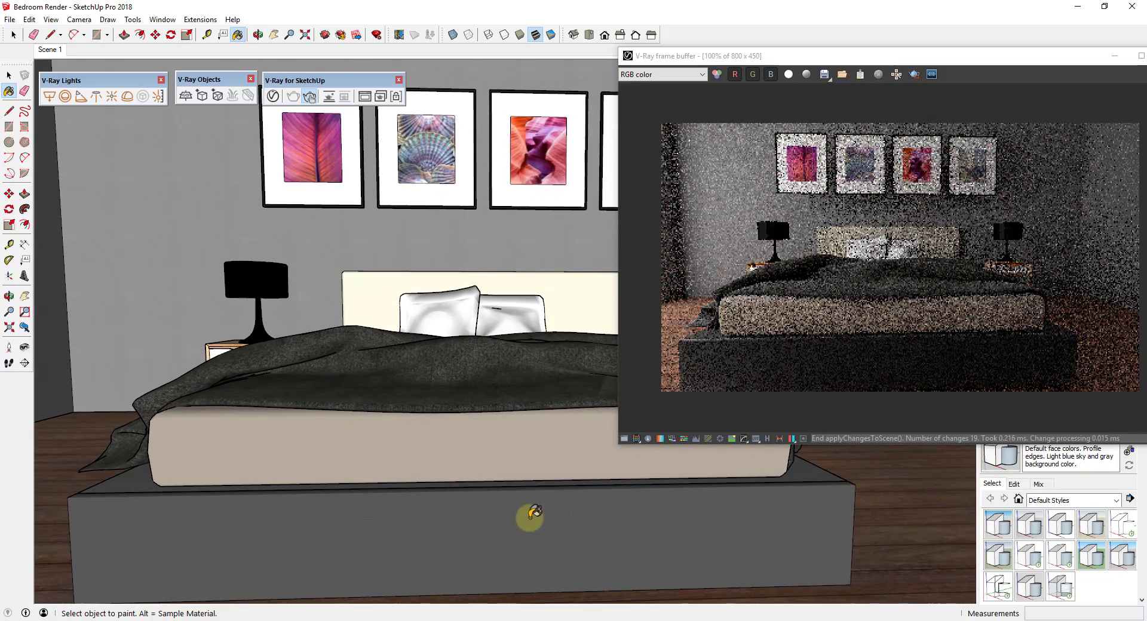
{"action": "key", "text": "o"}
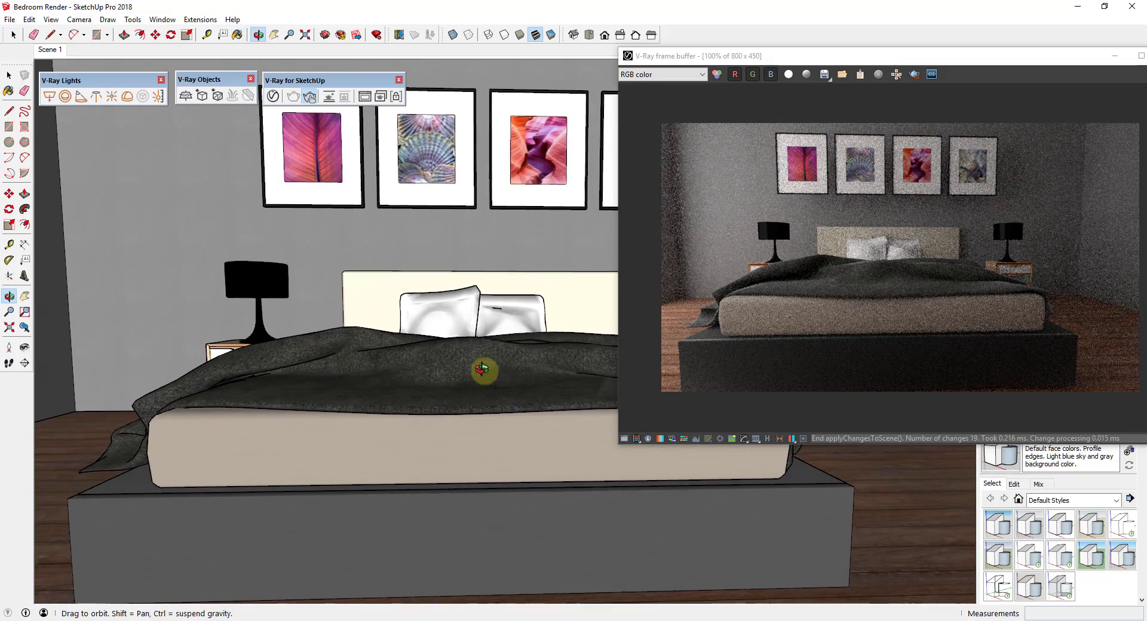
{"action": "mouse_move", "coordinate": [481, 369]}
{"action": "middle_mouse_down"}
{"action": "mouse_move", "coordinate": [474, 417]}
{"action": "mouse_move", "coordinate": [493, 411]}
{"action": "middle_mouse_up"}
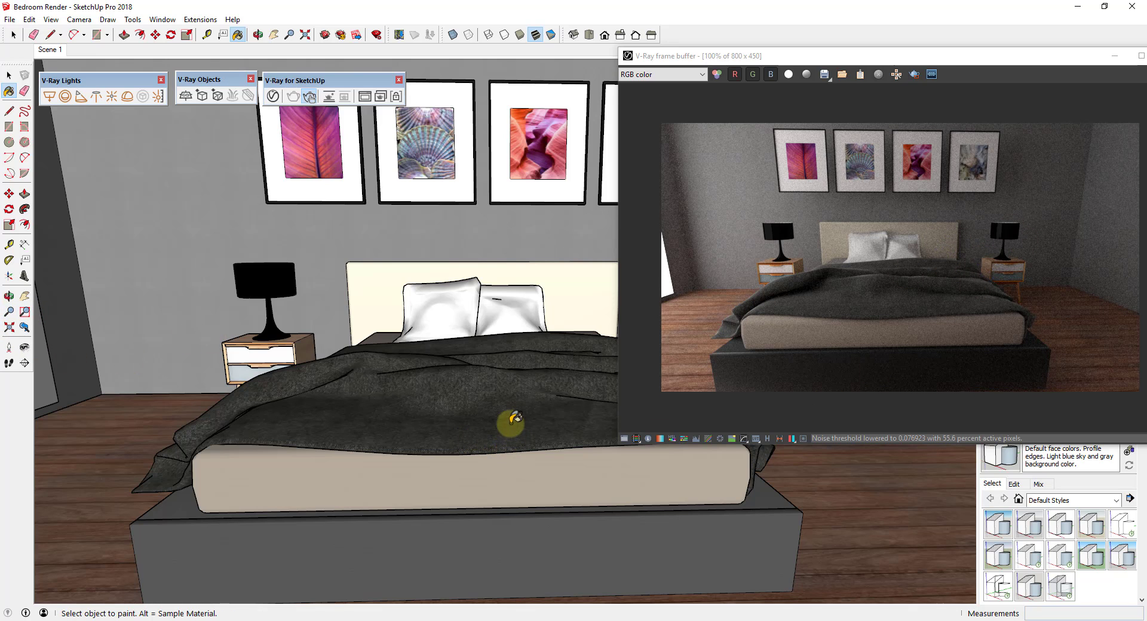
{"action": "middle_click_drag", "start_coordinate": [516, 426], "coordinate": [504, 387]}
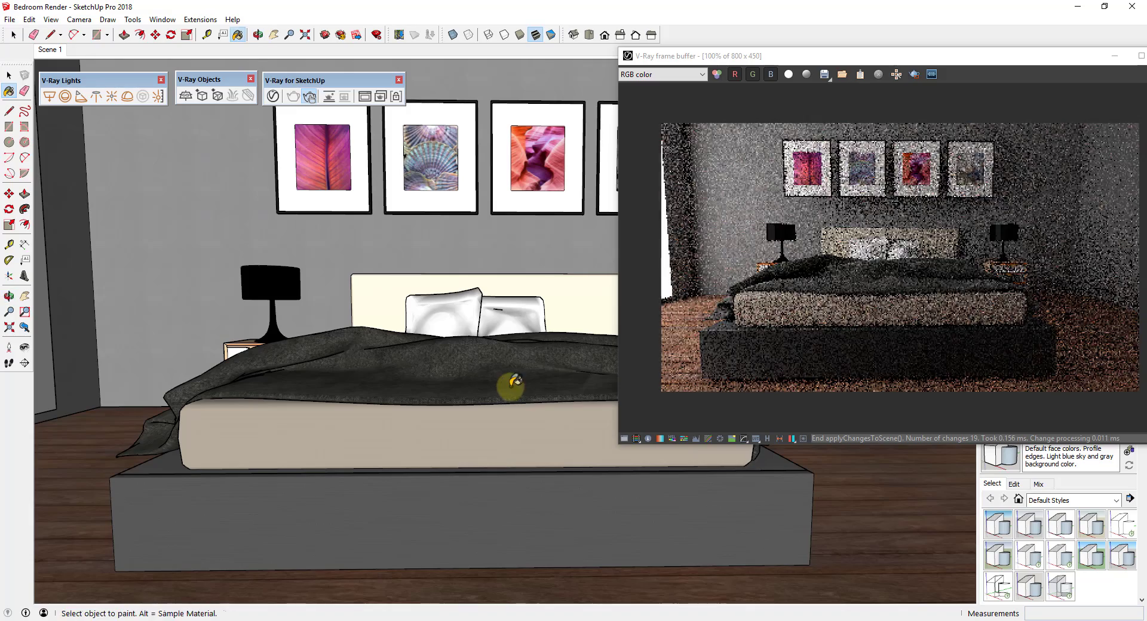
Narrow the camera's field of view to 50.12 degrees and reframe the bed, nightstands and pictures.
{"action": "left_click", "coordinate": [9, 312]}
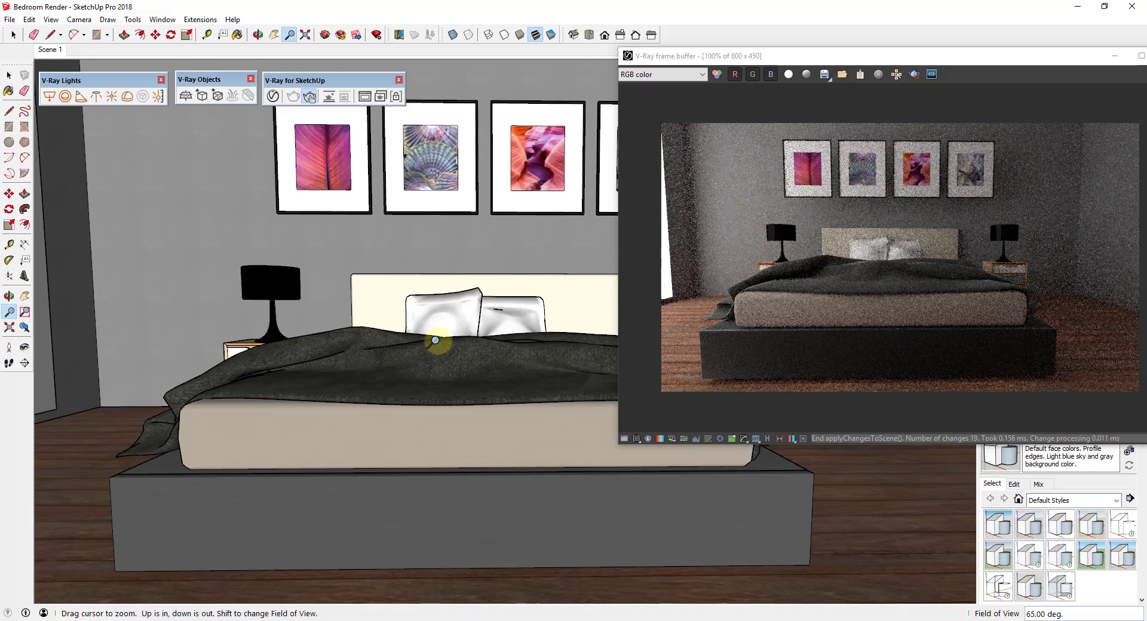
{"action": "left_click_drag", "start_coordinate": [433, 340], "coordinate": [449, 272]}
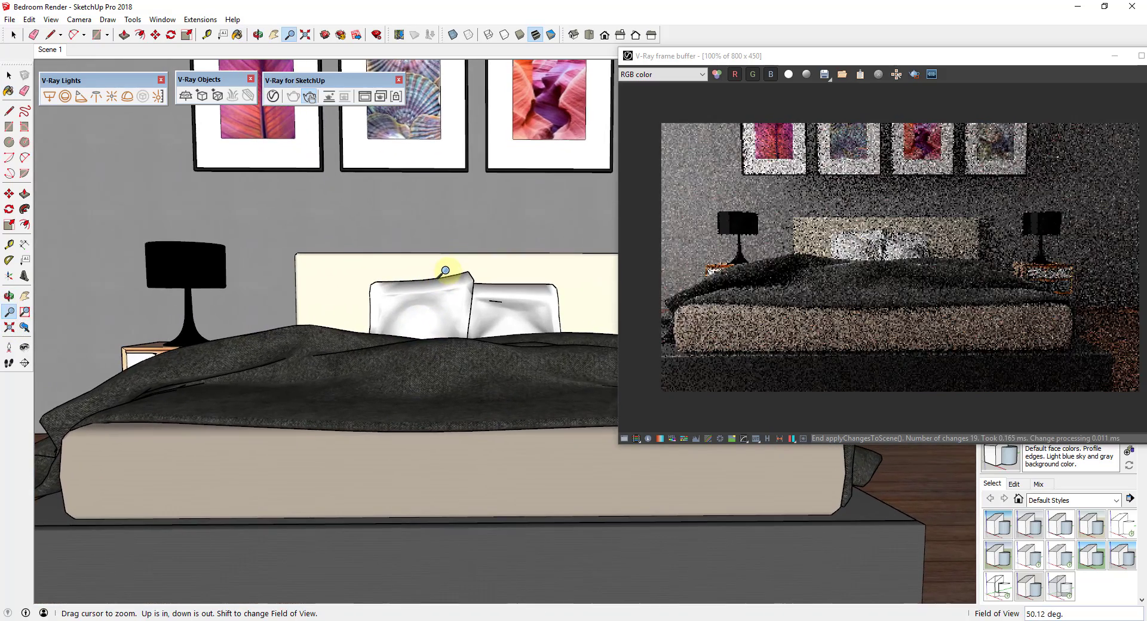
{"action": "mouse_move", "coordinate": [392, 389]}
{"action": "middle_mouse_down", "text": "shift"}
{"action": "mouse_move", "coordinate": [404, 371]}
{"action": "mouse_move", "coordinate": [415, 379]}
{"action": "mouse_move", "coordinate": [409, 370]}
{"action": "mouse_move", "coordinate": [440, 436]}
{"action": "mouse_move", "coordinate": [456, 418]}
{"action": "mouse_move", "coordinate": [472, 460]}
{"action": "middle_mouse_up", "text": "shift"}
{"action": "left_click_drag", "start_coordinate": [464, 460], "coordinate": [452, 463]}
{"action": "key", "text": "z"}
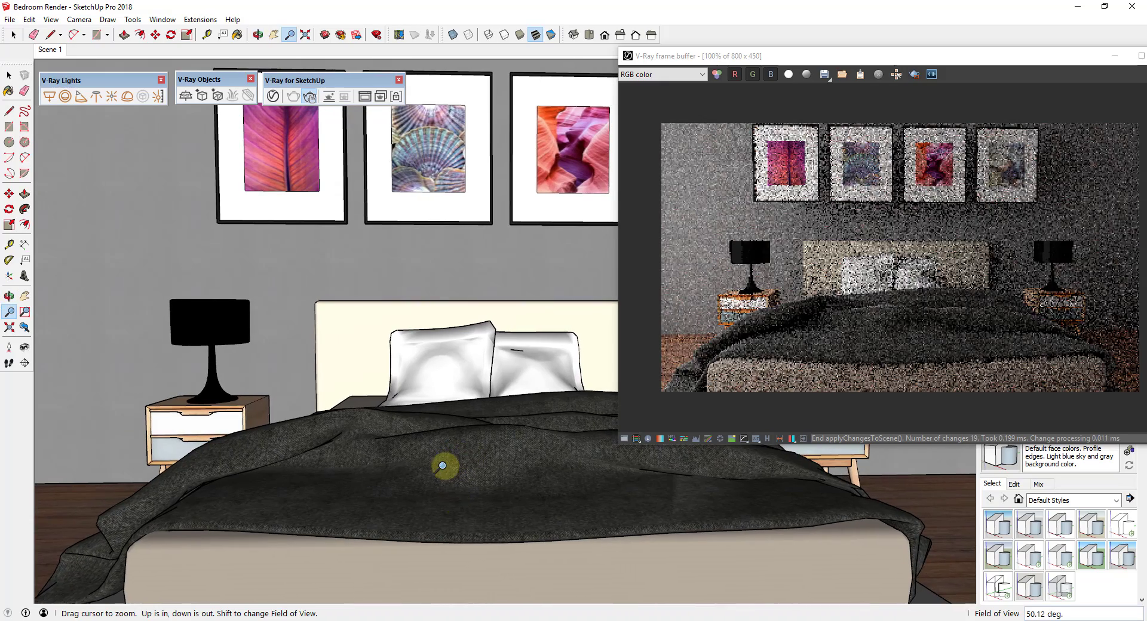
{"action": "middle_click_drag", "start_coordinate": [442, 466], "coordinate": [440, 473]}
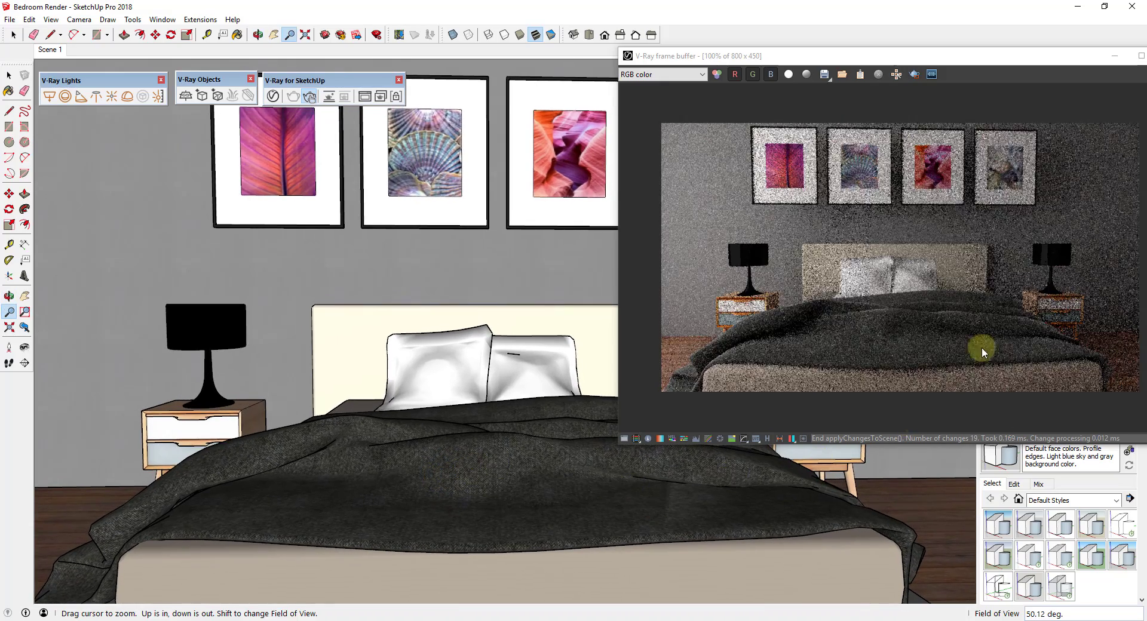
Reframe the interactive render to an angled view of the bed, with both nightstands, the four pictures and the window side in frame.
{"action": "mouse_move", "coordinate": [944, 58]}
{"action": "left_mouse_down"}
{"action": "mouse_move", "coordinate": [842, 29]}
{"action": "mouse_move", "coordinate": [847, 52]}
{"action": "left_mouse_up"}
{"action": "scroll", "coordinate": [614, 522], "scroll_direction": "up", "scroll_amount": 4}
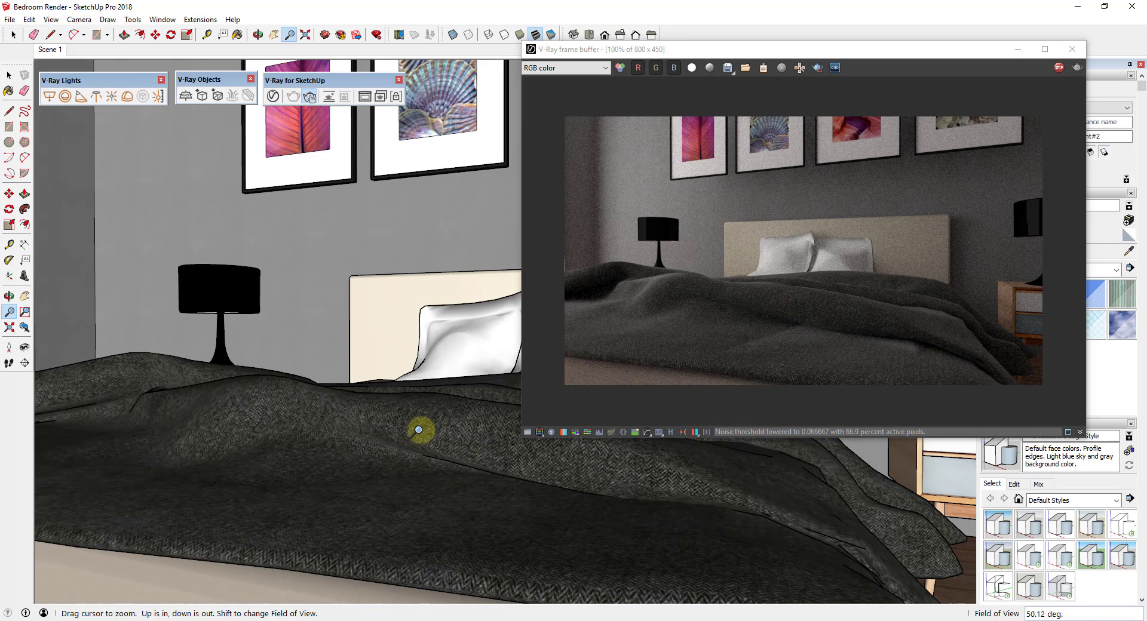
{"action": "scroll", "coordinate": [318, 392], "scroll_direction": "down", "scroll_amount": 5}
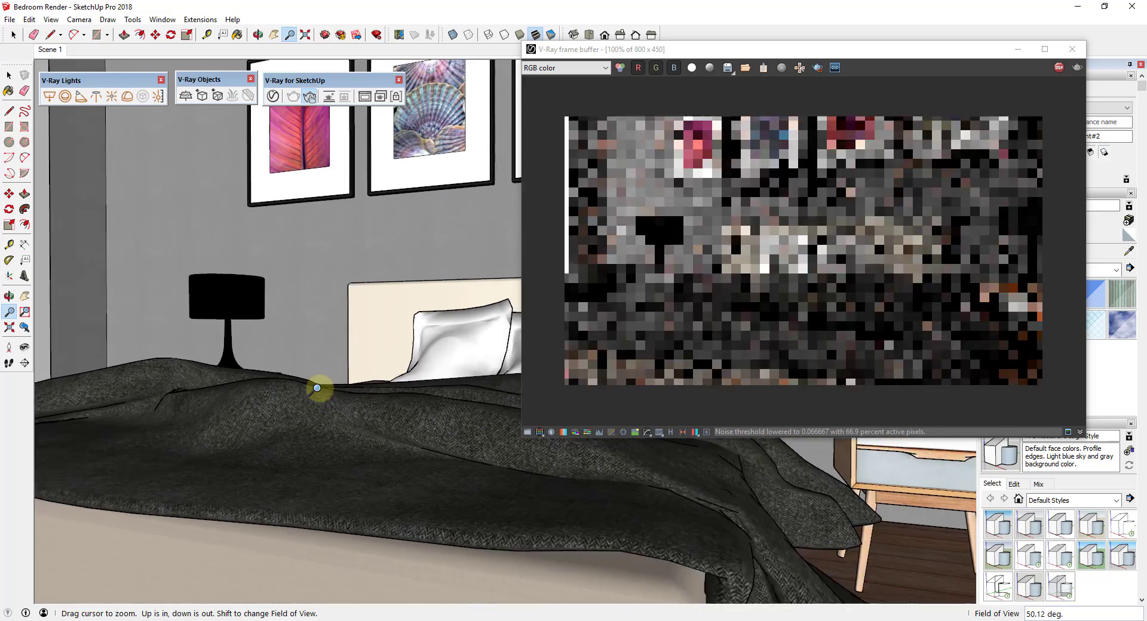
{"action": "mouse_move", "coordinate": [268, 386]}
{"action": "middle_mouse_down"}
{"action": "mouse_move", "coordinate": [381, 376]}
{"action": "mouse_move", "coordinate": [380, 389]}
{"action": "mouse_move", "coordinate": [345, 381]}
{"action": "mouse_move", "coordinate": [341, 393]}
{"action": "middle_mouse_up"}
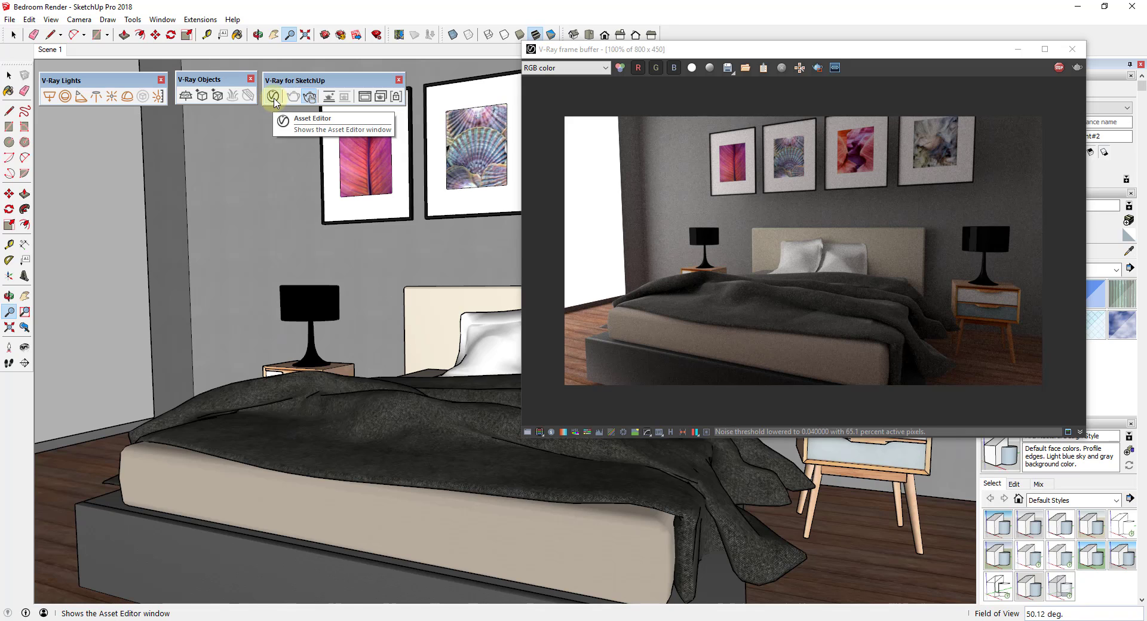
Make the V-Ray Rectangle Light invisible in its options, and compare the render with that light switched off and on.
{"action": "left_click", "coordinate": [274, 97]}
{"action": "left_click", "coordinate": [489, 172]}
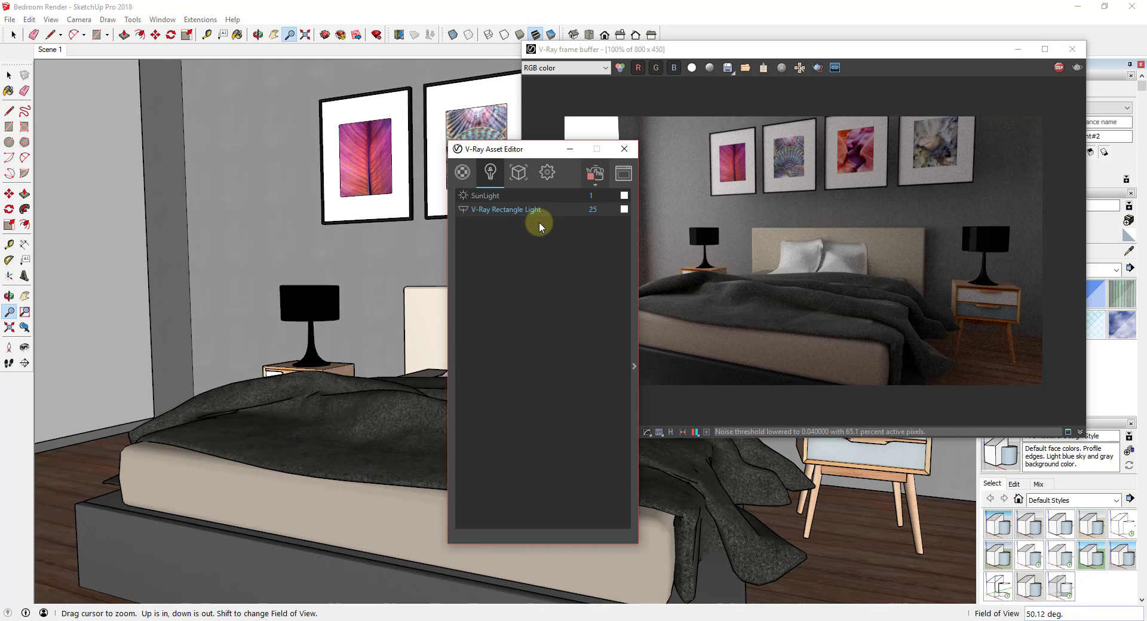
{"action": "left_click", "coordinate": [634, 344]}
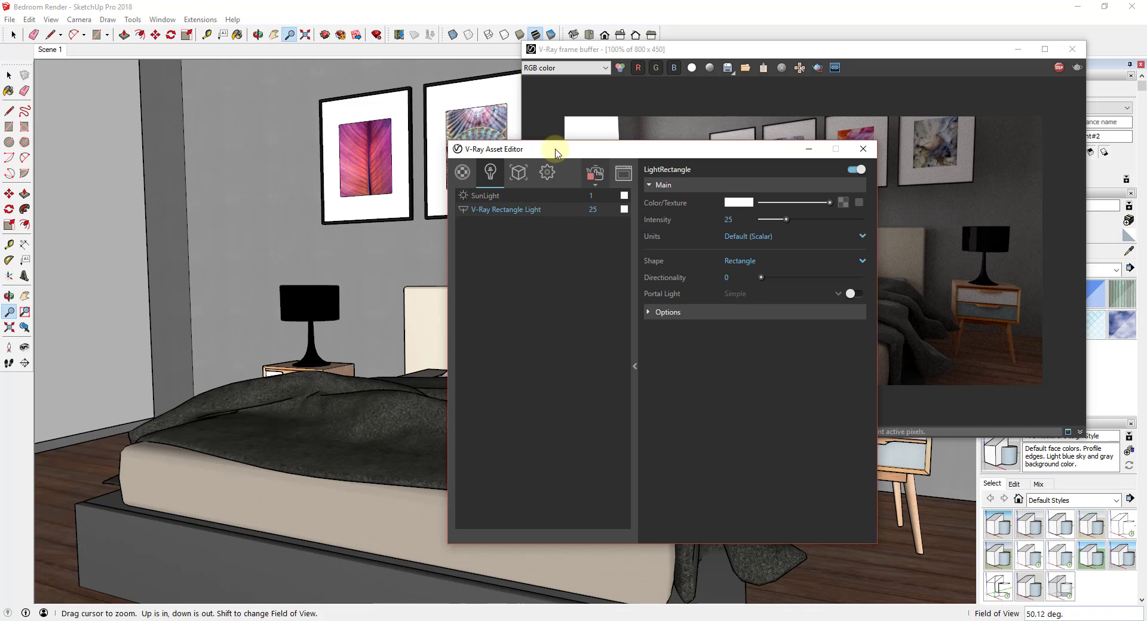
{"action": "left_click_drag", "start_coordinate": [555, 152], "coordinate": [153, 195]}
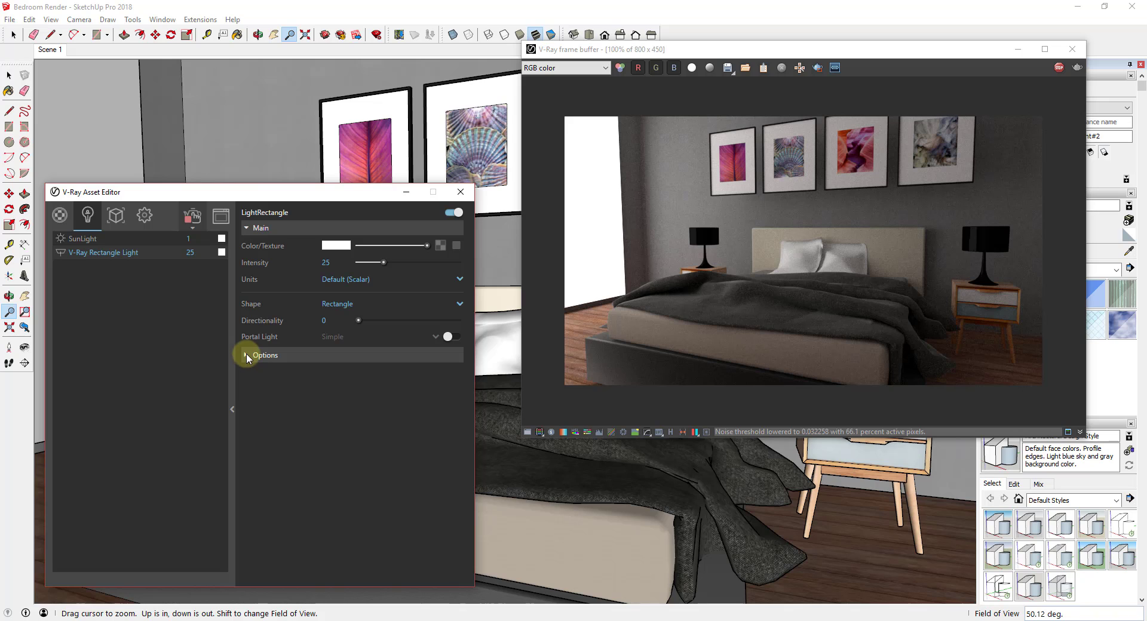
{"action": "left_click", "coordinate": [246, 355]}
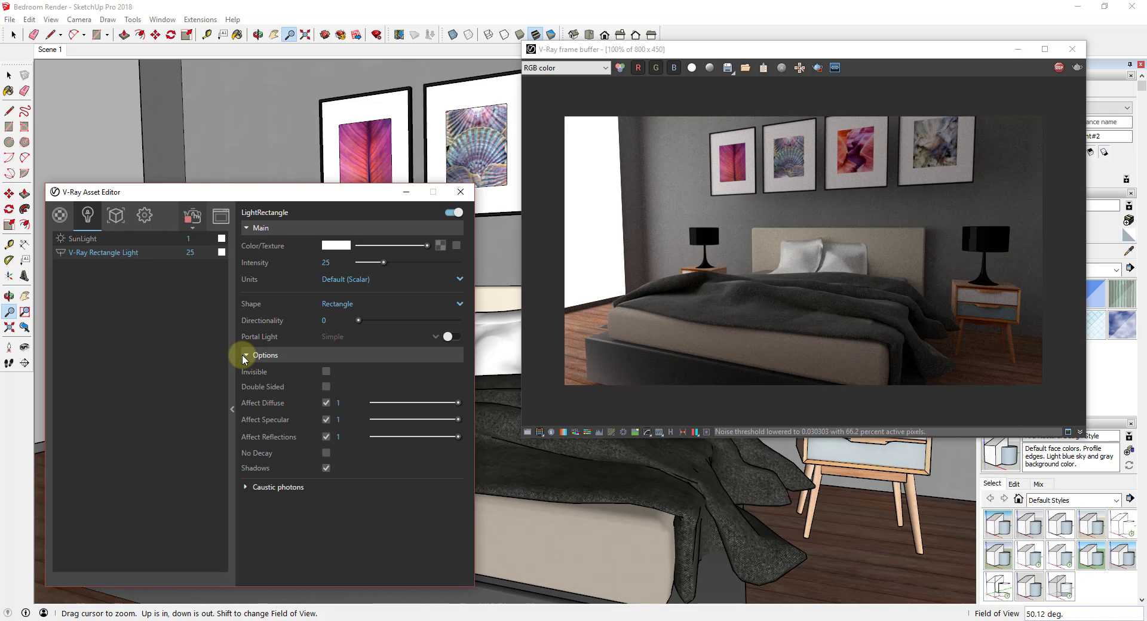
{"action": "left_click", "coordinate": [326, 373]}
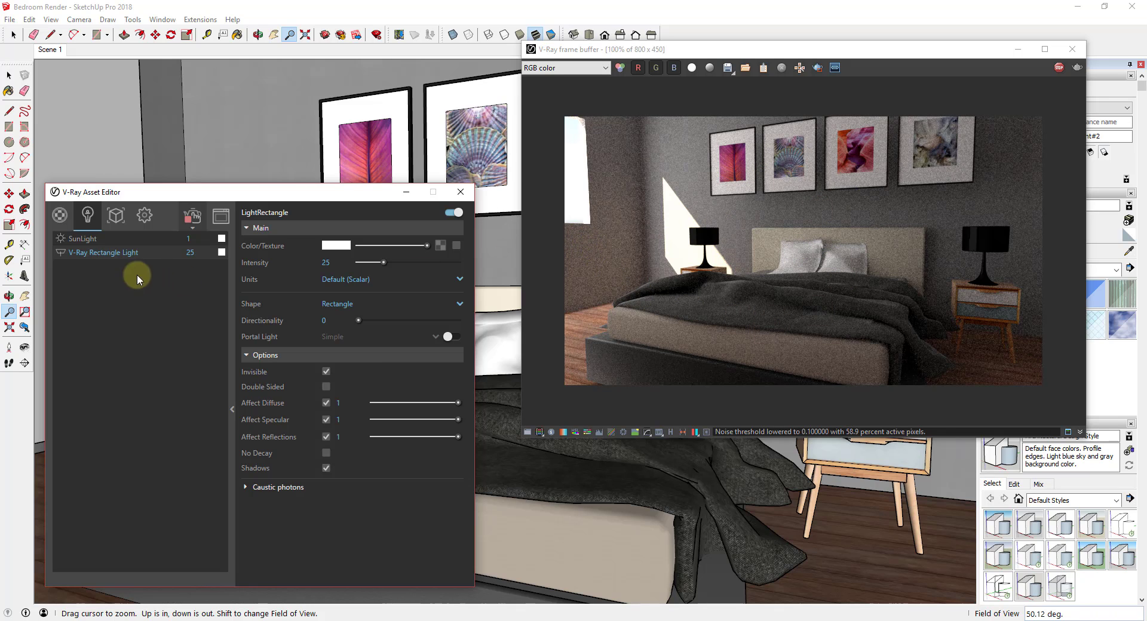
{"action": "left_click", "coordinate": [60, 252]}
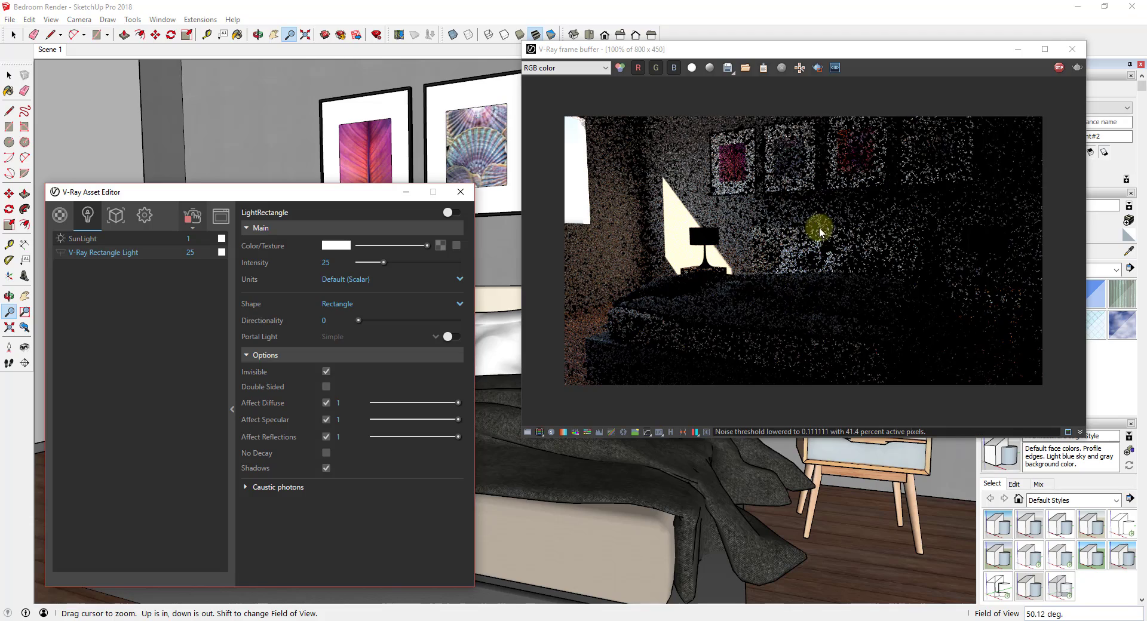
{"action": "left_click", "coordinate": [61, 254]}
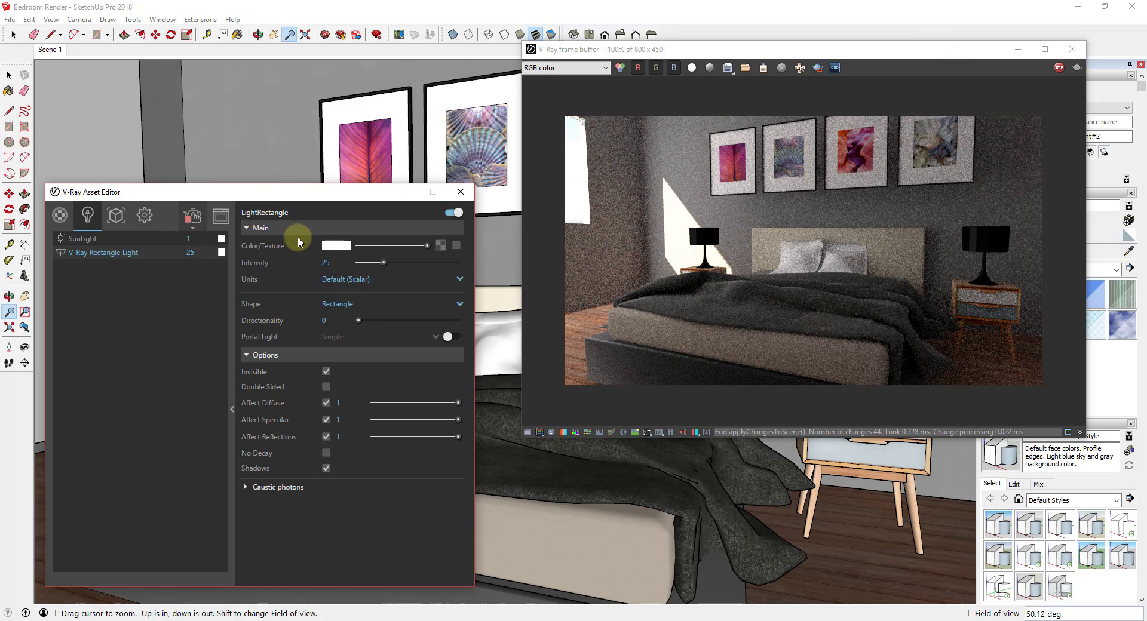
Set the SunLight's size multiplier to 8.
{"action": "left_click", "coordinate": [126, 241]}
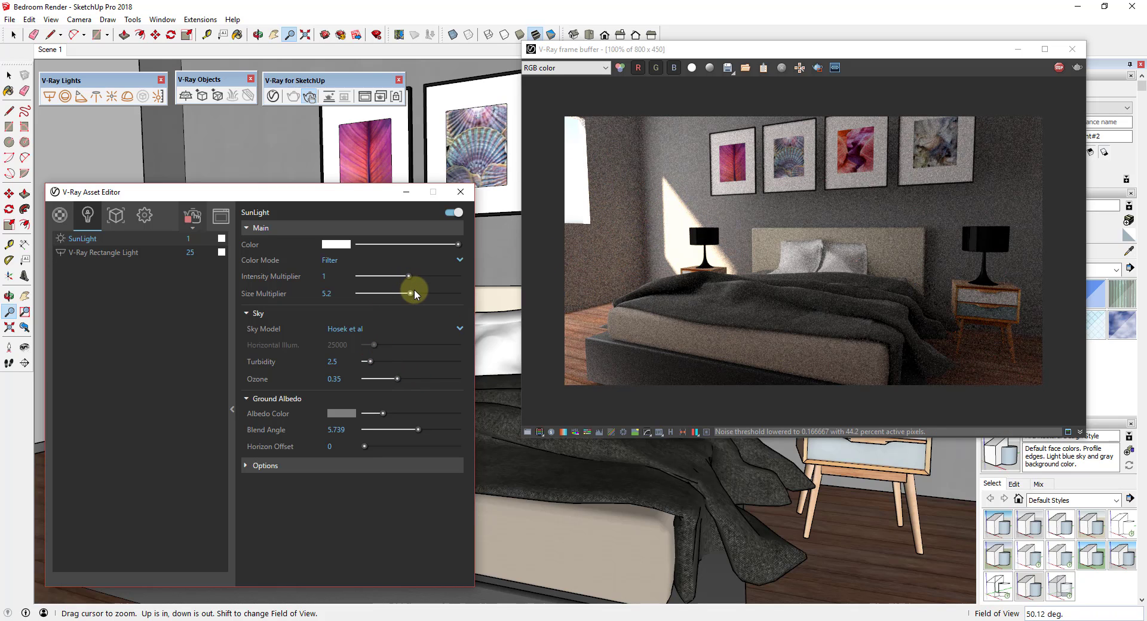
{"action": "left_click_drag", "start_coordinate": [410, 294], "coordinate": [439, 294]}
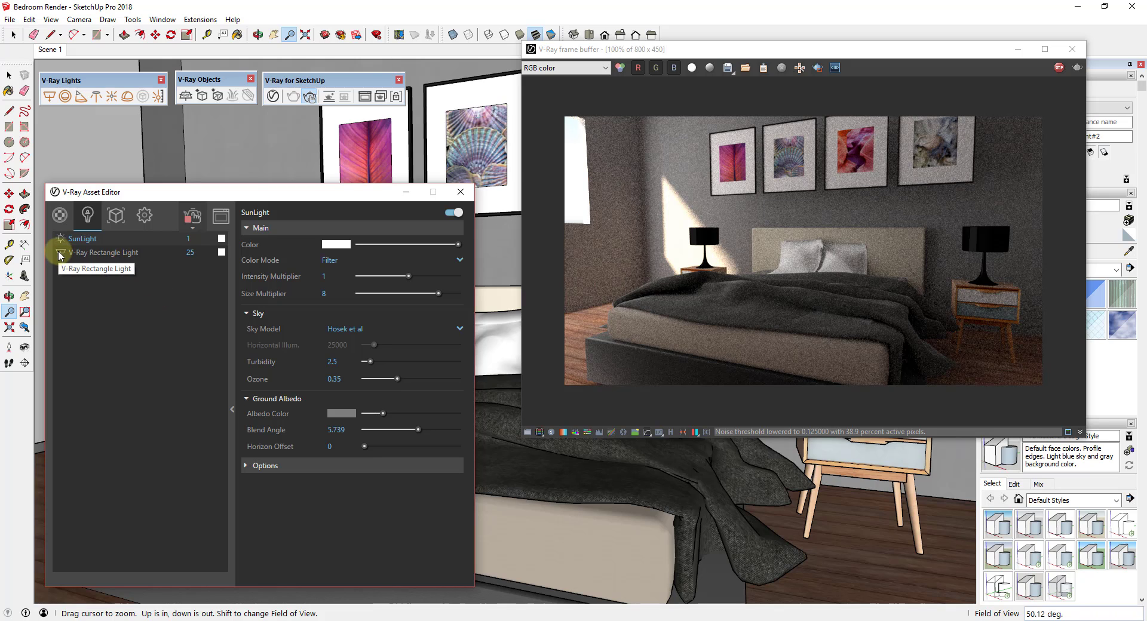
Uncover the shadow settings and turn on shadow display in the model.
{"action": "left_click_drag", "start_coordinate": [887, 57], "coordinate": [676, 90]}
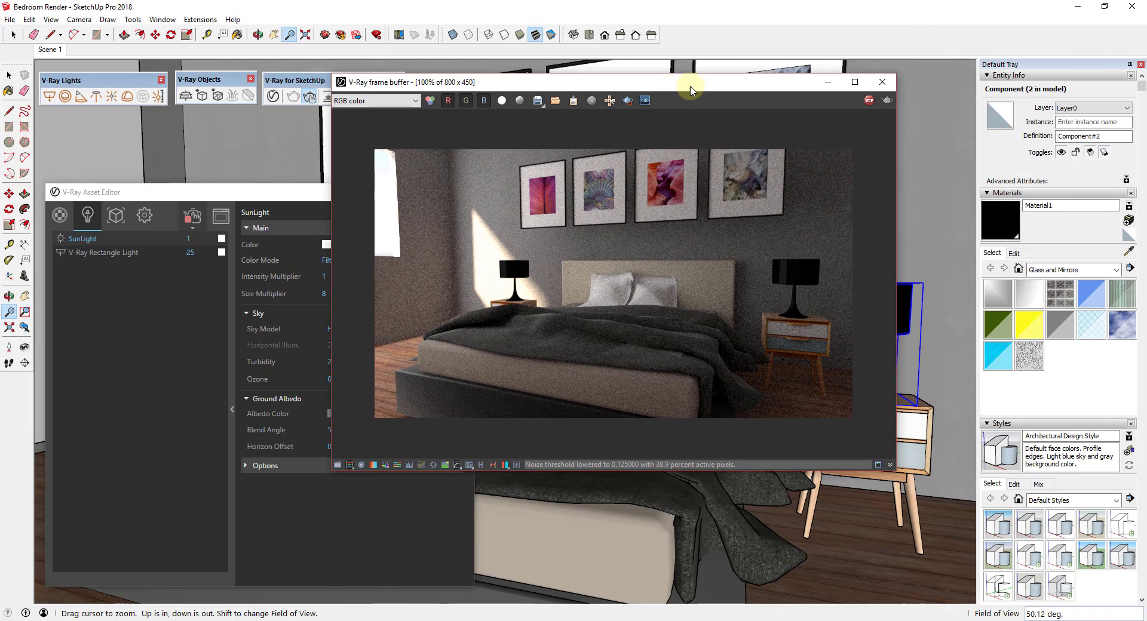
{"action": "scroll", "coordinate": [1070, 363], "scroll_direction": "down", "scroll_amount": 5}
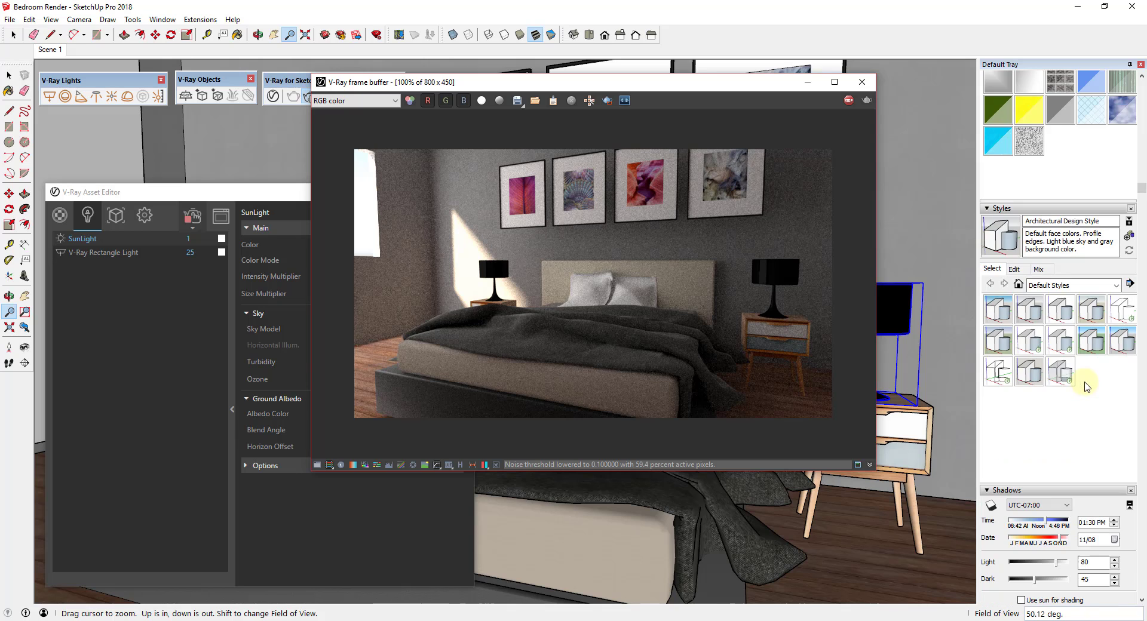
{"action": "left_click", "coordinate": [990, 506]}
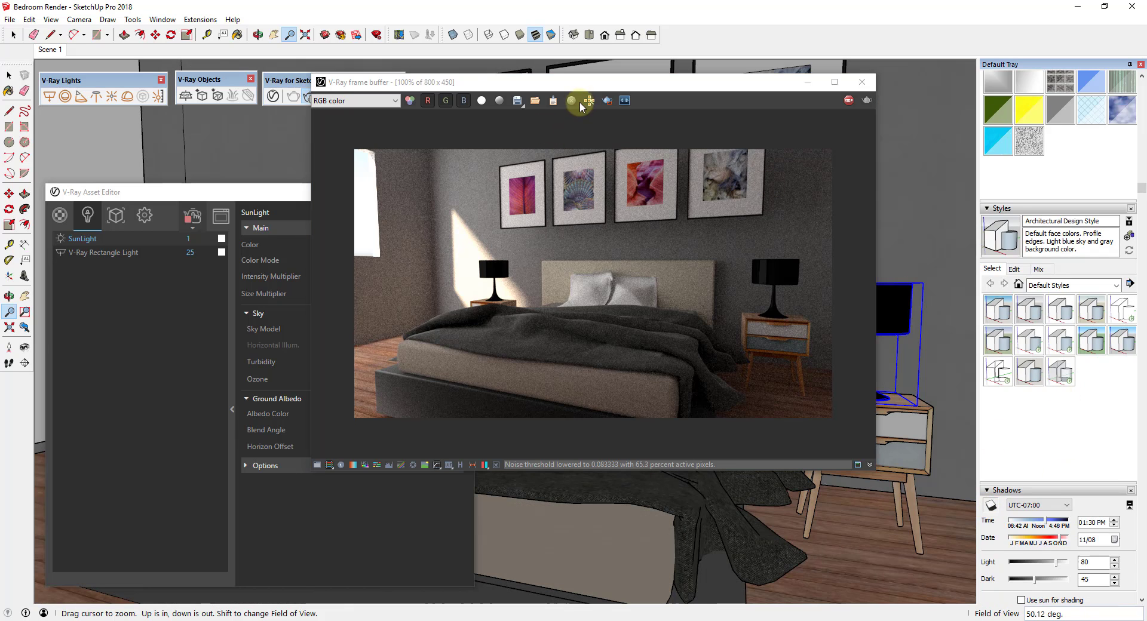
Move the V-Ray frame buffer and asset editor windows clear of the model view.
{"action": "left_click", "coordinate": [565, 101]}
{"action": "left_click_drag", "start_coordinate": [562, 84], "coordinate": [430, 271]}
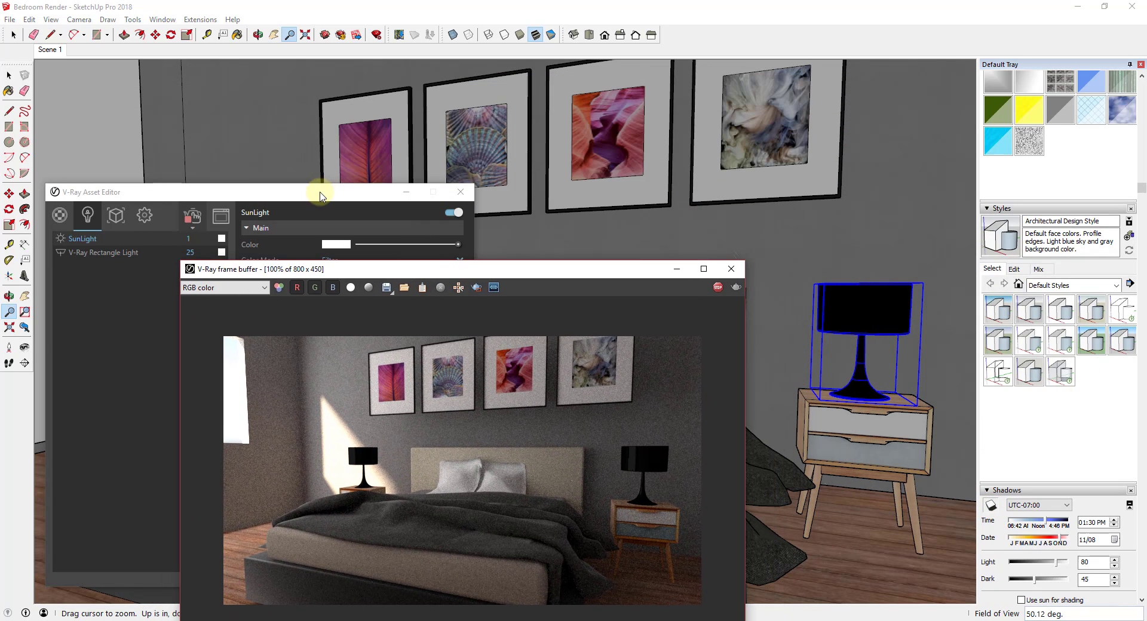
{"action": "left_click_drag", "start_coordinate": [321, 196], "coordinate": [1146, 167]}
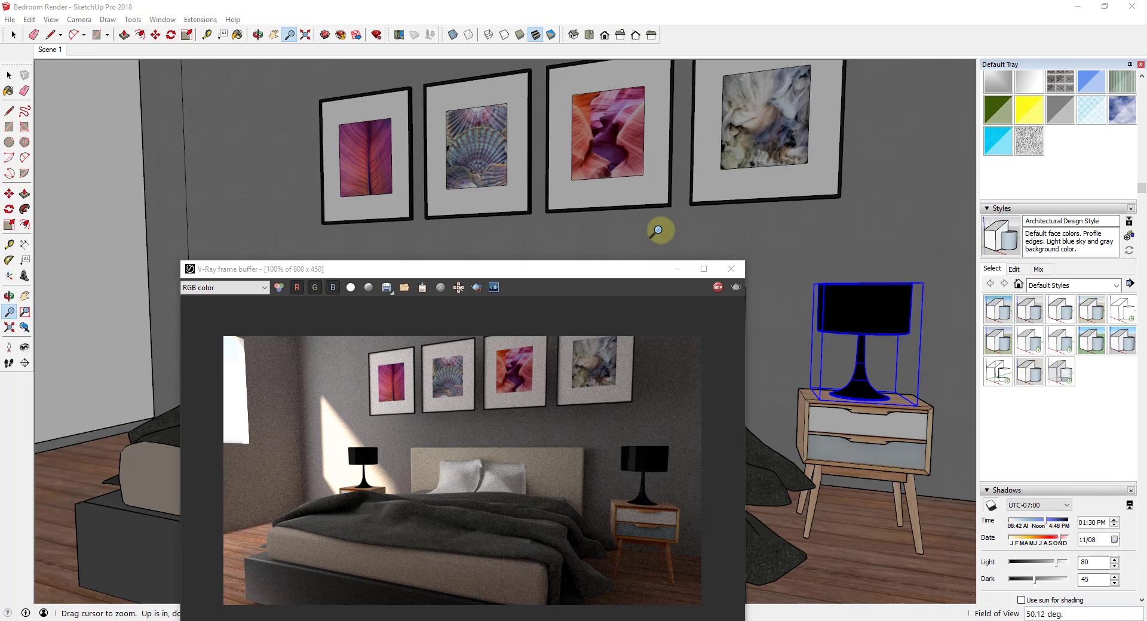
{"action": "left_click_drag", "start_coordinate": [536, 270], "coordinate": [704, 191]}
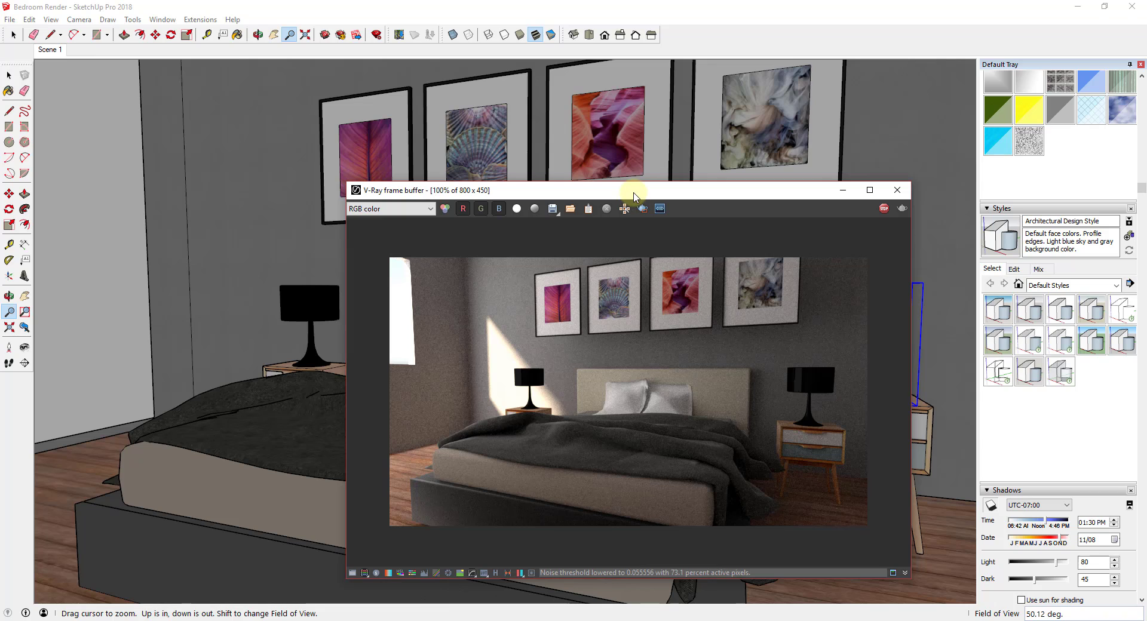
{"action": "left_click_drag", "start_coordinate": [634, 194], "coordinate": [1146, 181]}
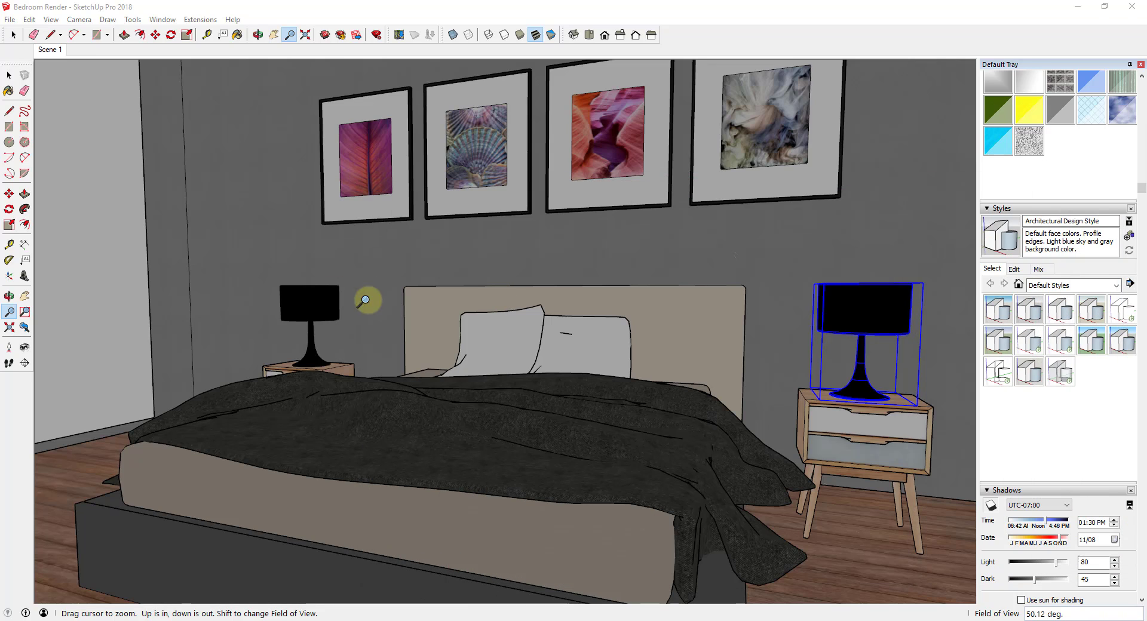
Try disabling shadow casting and shadow receiving on the room group, restoring both settings.
{"action": "left_click", "coordinate": [109, 273]}
{"action": "key", "text": "space"}
{"action": "left_click", "coordinate": [215, 255]}
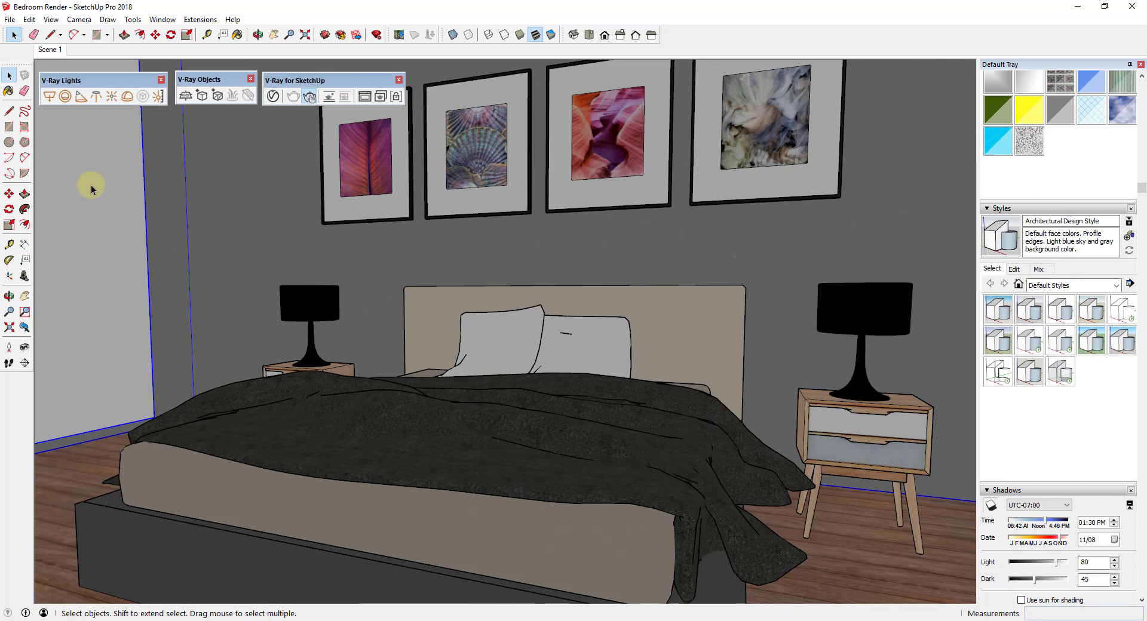
{"action": "scroll", "coordinate": [1028, 275], "scroll_direction": "up", "scroll_amount": 5}
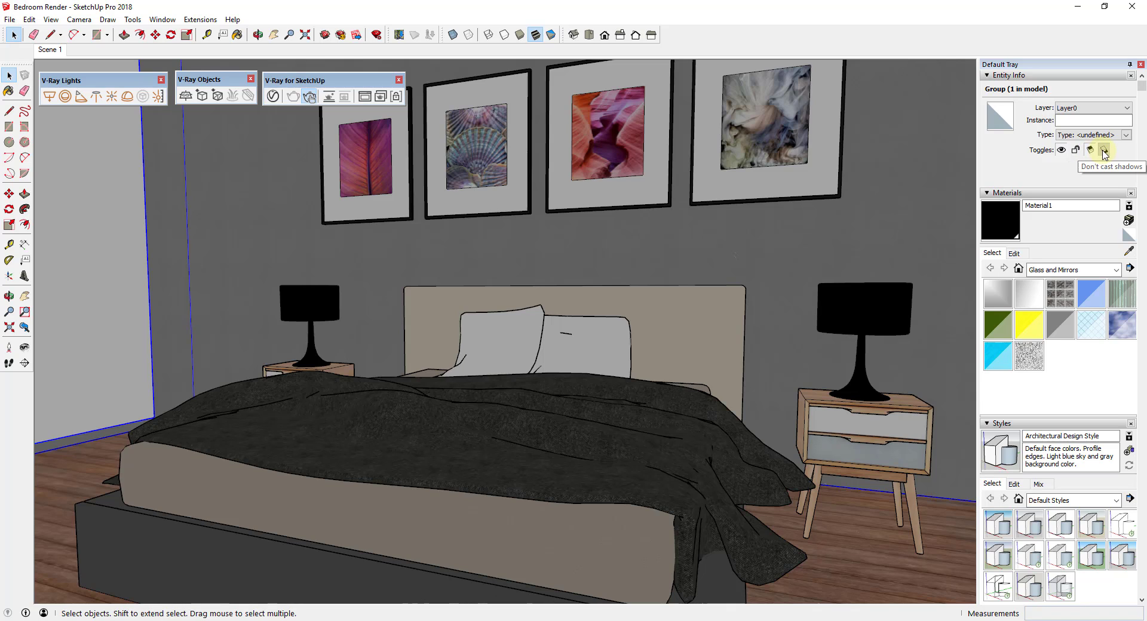
{"action": "left_click", "coordinate": [1103, 151]}
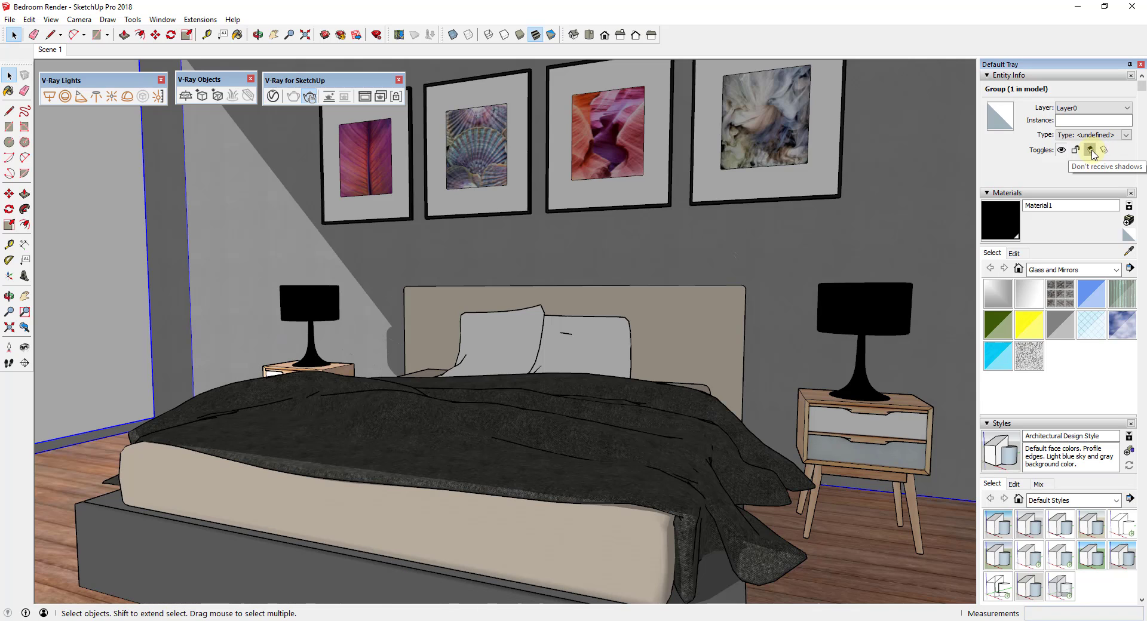
{"action": "left_click", "coordinate": [1091, 150]}
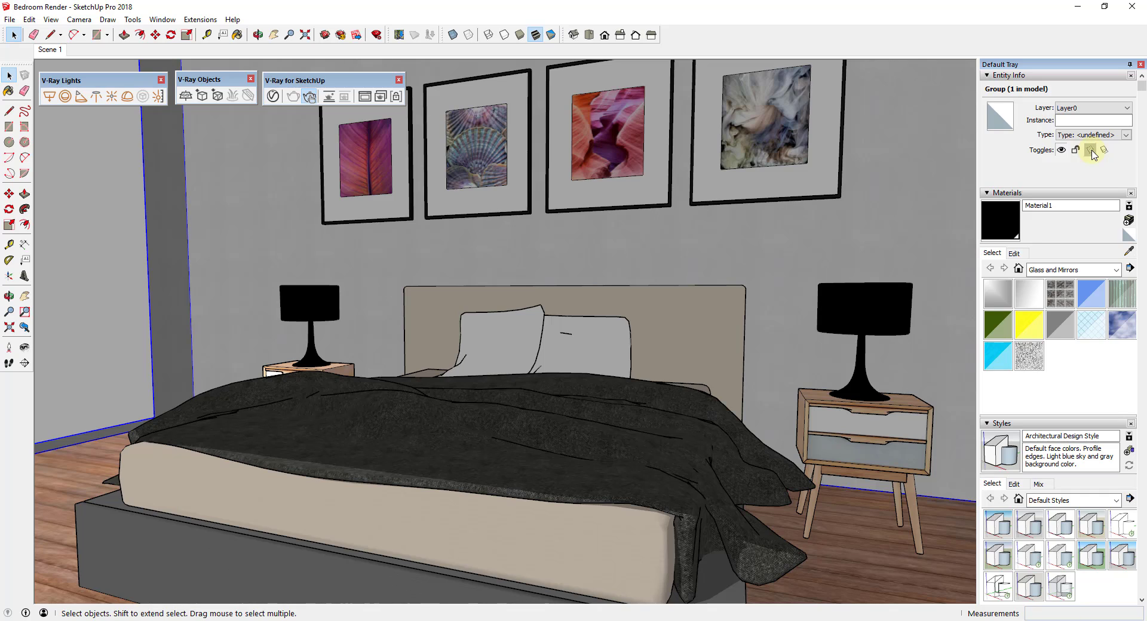
{"action": "left_click", "coordinate": [1090, 151]}
{"action": "left_click", "coordinate": [1104, 150]}
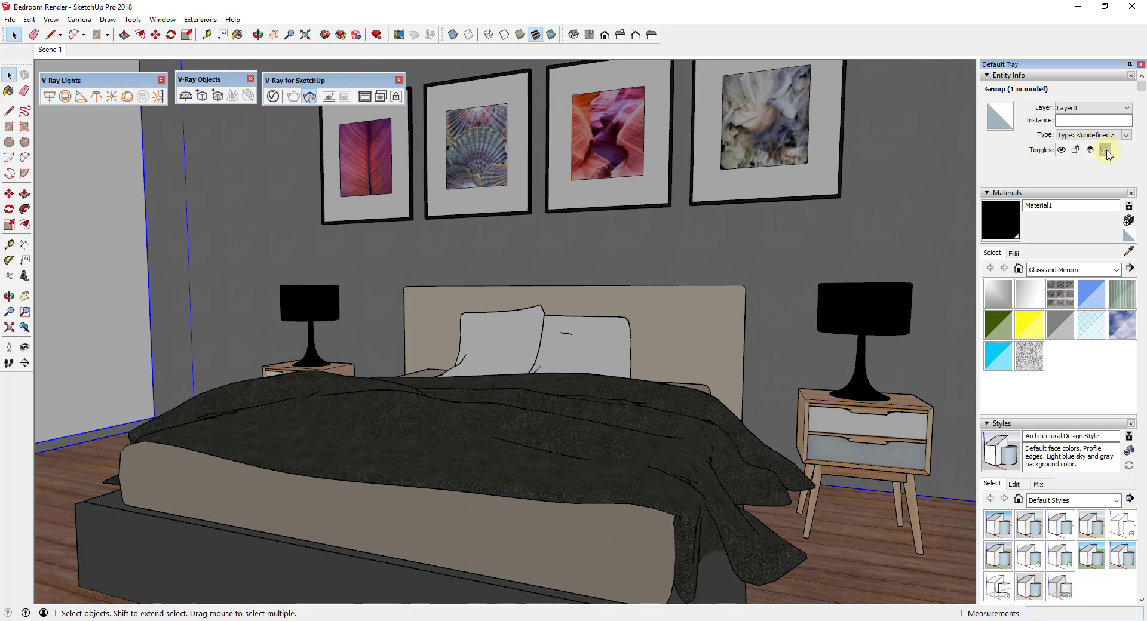
Inside the room group, stop the V-Ray Rectangle Light component from casting and receiving shadows.
{"action": "double_click", "coordinate": [121, 253]}
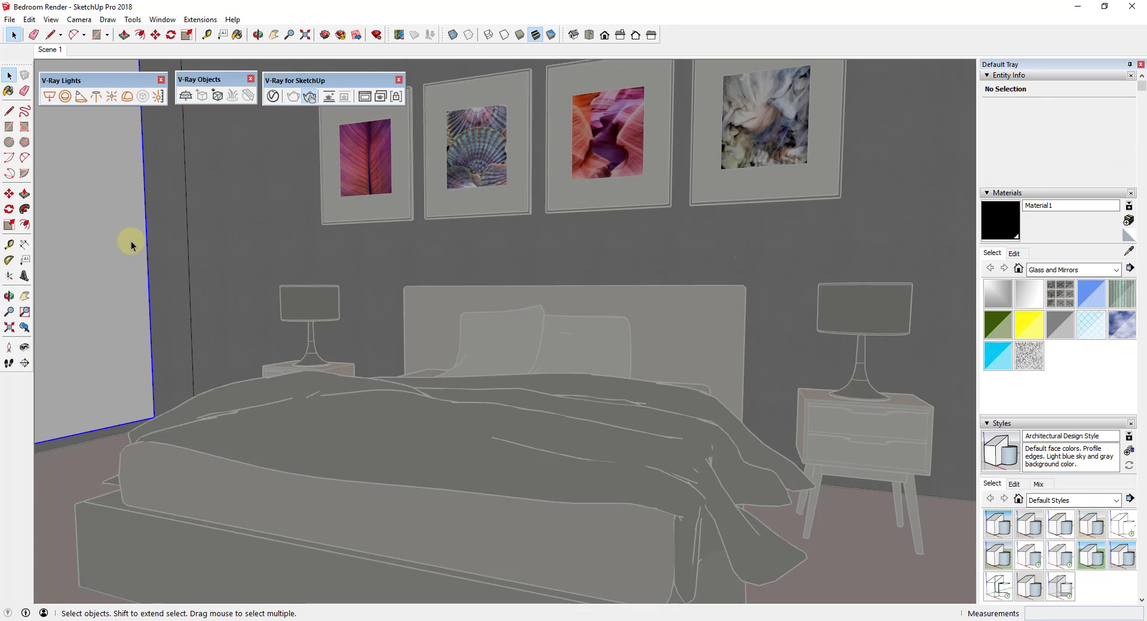
{"action": "left_click", "coordinate": [131, 245]}
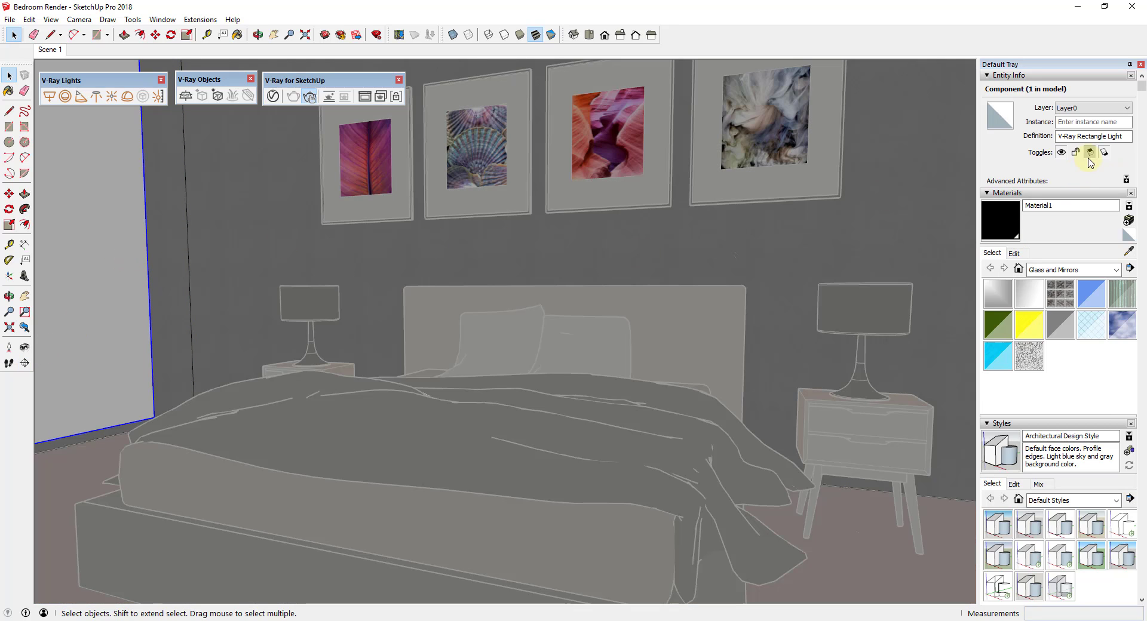
{"action": "left_click", "coordinate": [1104, 153]}
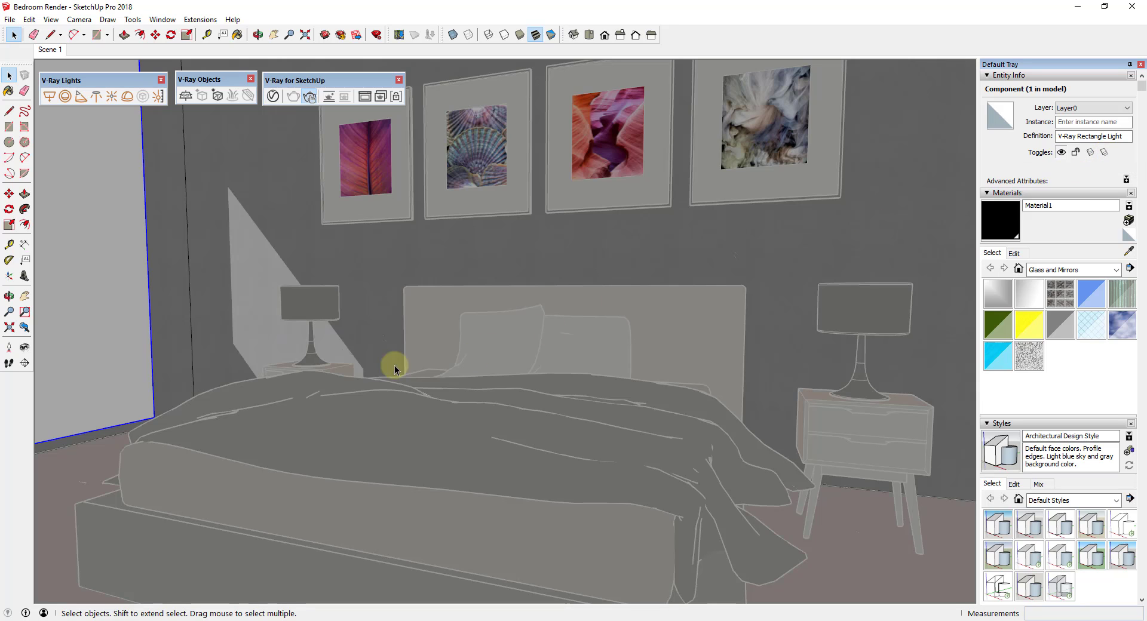
{"action": "left_click", "coordinate": [642, 396]}
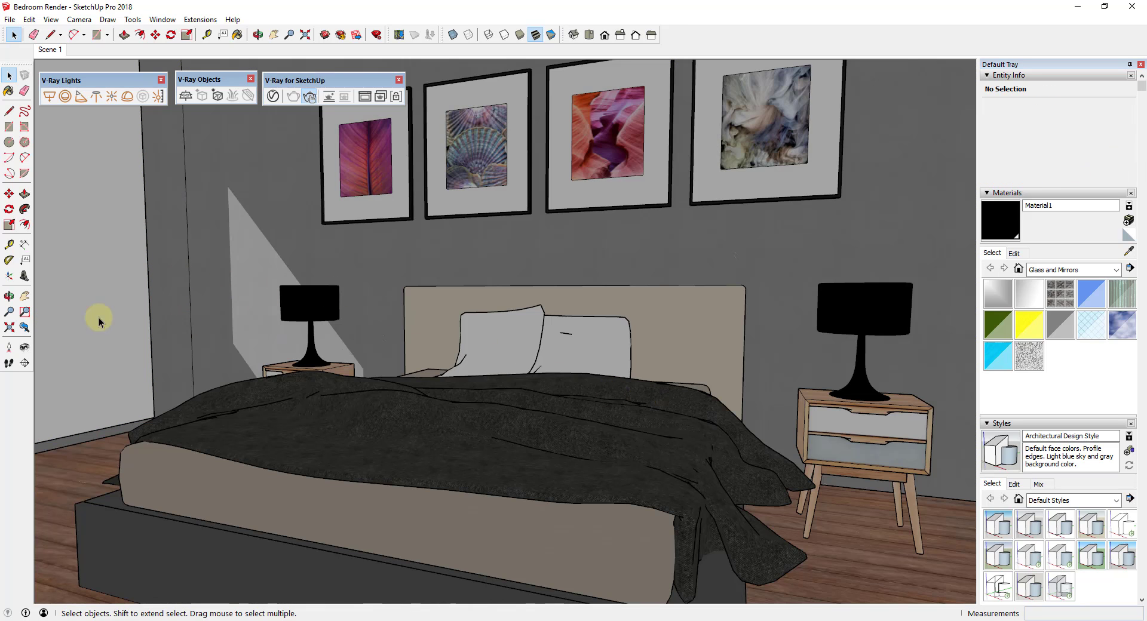
Set the shadow time to 02:45 PM and the date to 11/07.
{"action": "scroll", "coordinate": [1044, 436], "scroll_direction": "down", "scroll_amount": 10}
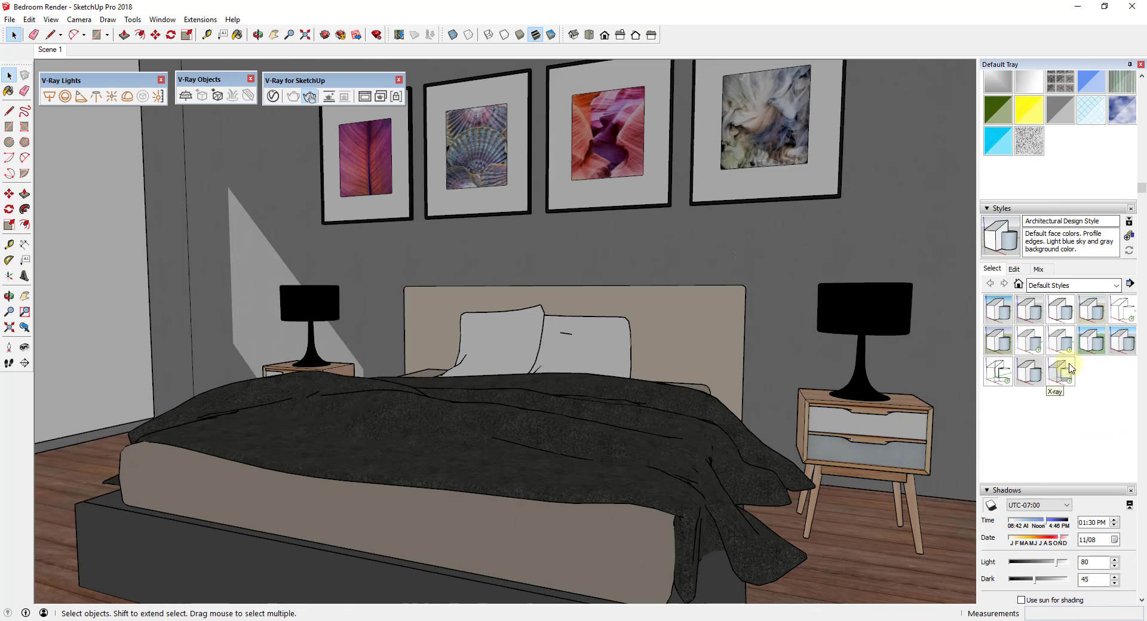
{"action": "mouse_move", "coordinate": [1049, 382]}
{"action": "left_mouse_down"}
{"action": "mouse_move", "coordinate": [1062, 399]}
{"action": "mouse_move", "coordinate": [1049, 398]}
{"action": "left_mouse_up"}
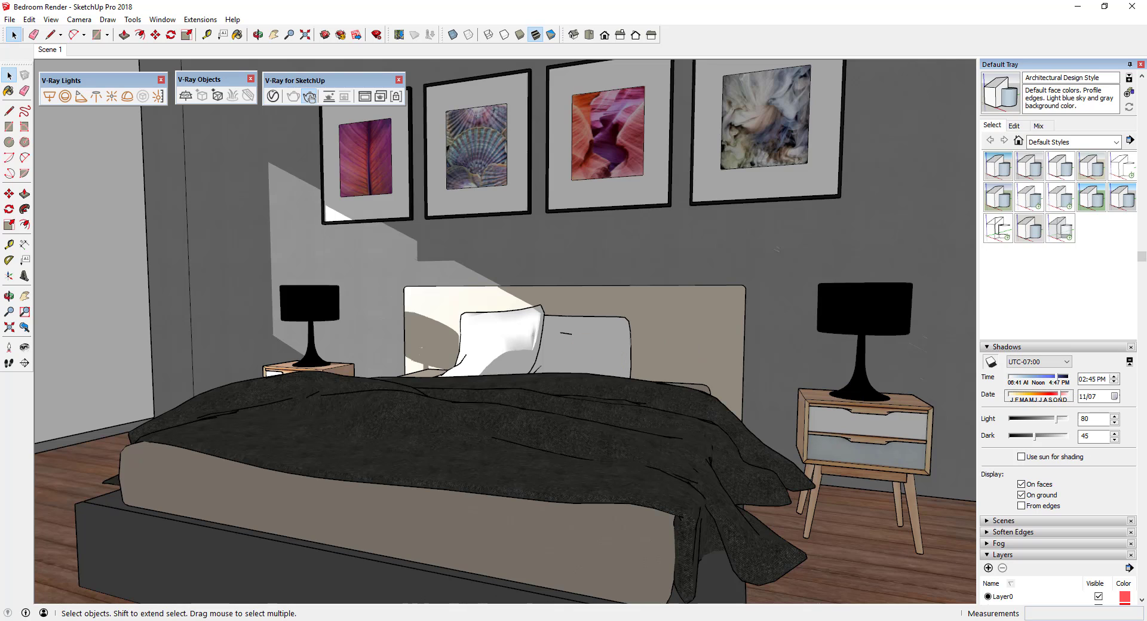
Return to the Scene 1 view with the interactive render window placed beside the model.
{"action": "left_click", "coordinate": [309, 97]}
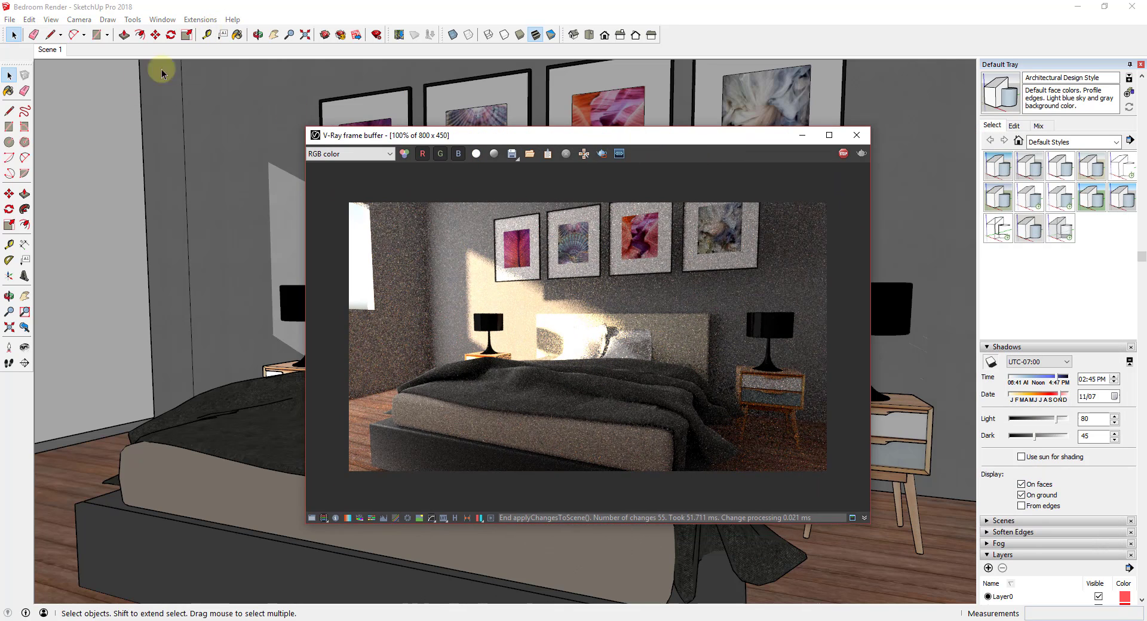
{"action": "left_click", "coordinate": [51, 52]}
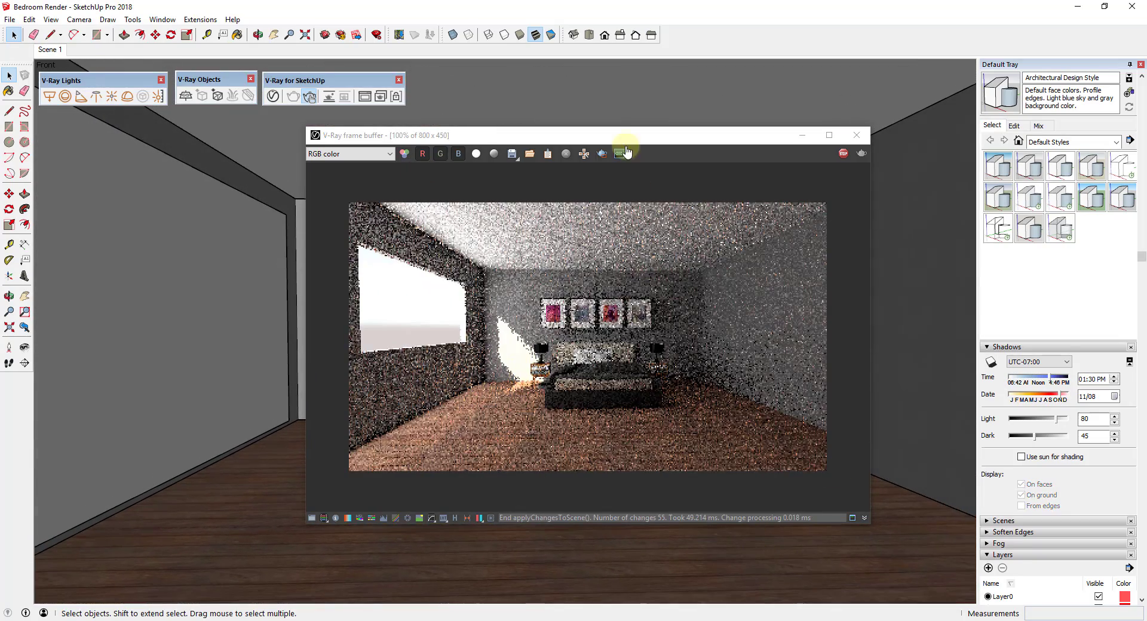
{"action": "left_click_drag", "start_coordinate": [620, 139], "coordinate": [798, 146]}
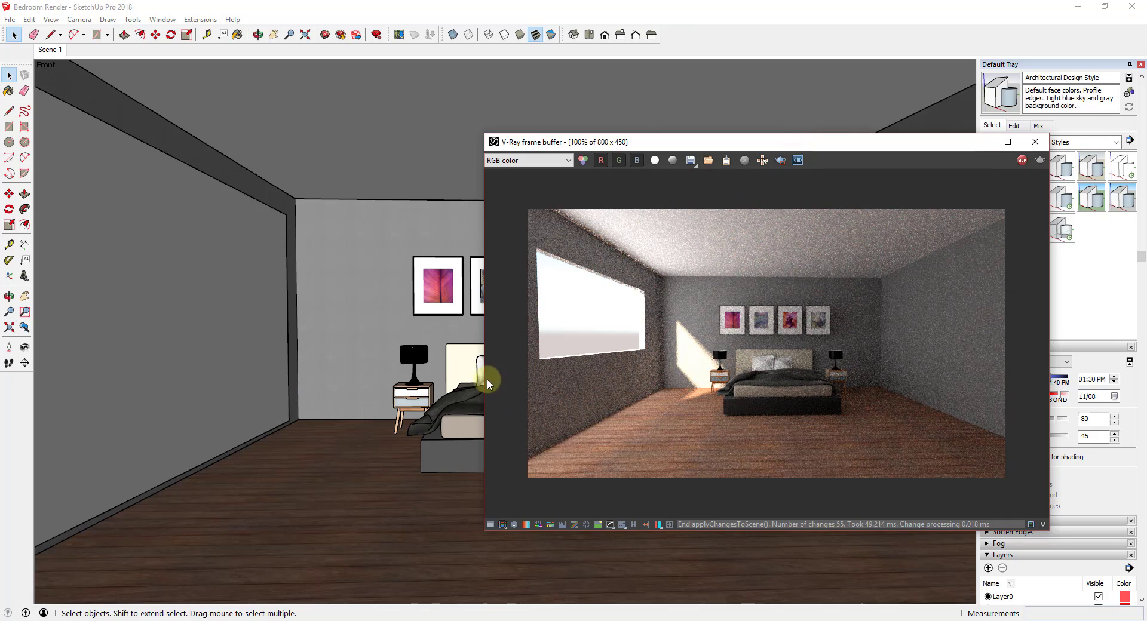
{"action": "mouse_move", "coordinate": [641, 135]}
{"action": "left_mouse_down"}
{"action": "mouse_move", "coordinate": [797, 104]}
{"action": "mouse_move", "coordinate": [769, 58]}
{"action": "left_mouse_up"}
Frame the bed frontally and closer in the interactive render, keeping the pictures, both lamps and the sunlit wall patch in view.
{"action": "scroll", "coordinate": [488, 410], "scroll_direction": "up", "scroll_amount": 5}
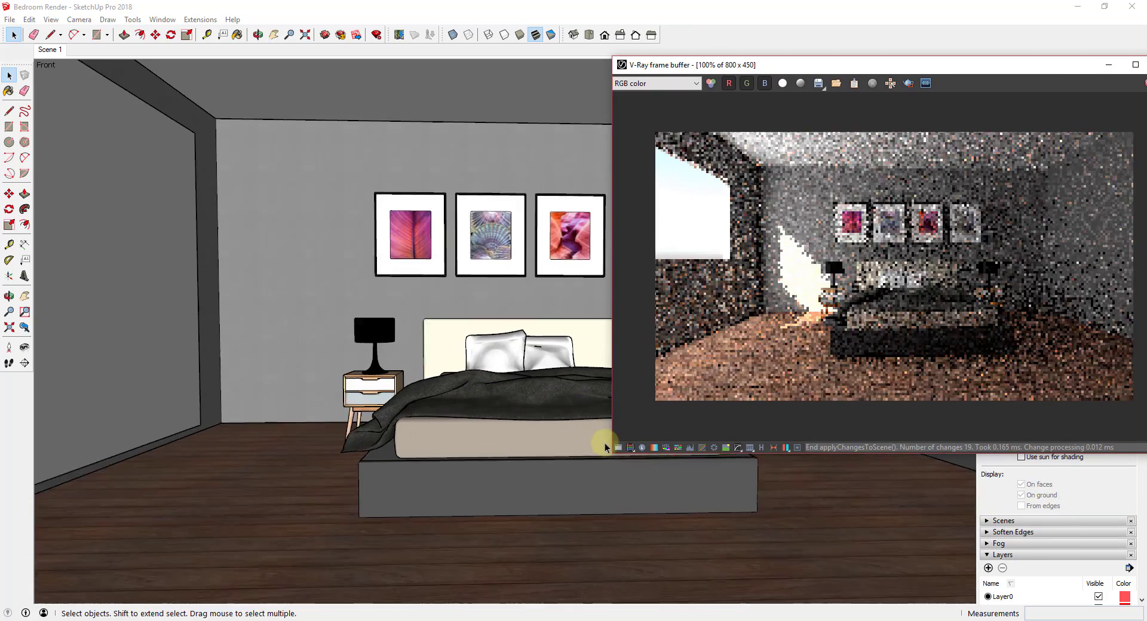
{"action": "scroll", "coordinate": [762, 461], "scroll_direction": "up", "scroll_amount": 2}
{"action": "middle_click_drag", "start_coordinate": [504, 425], "coordinate": [577, 489]}
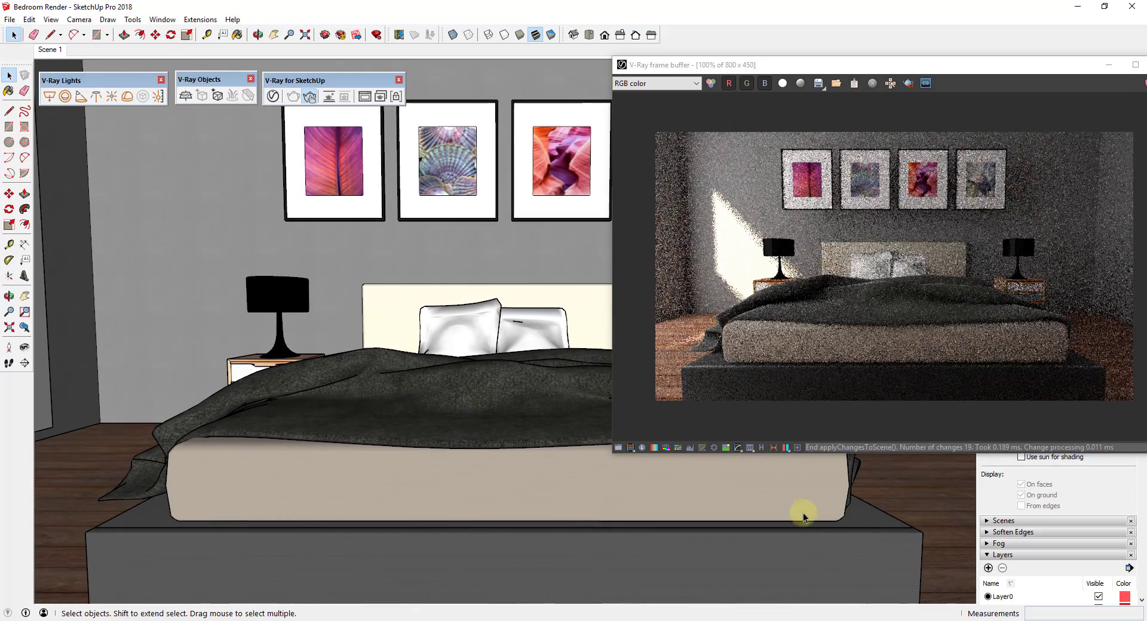
Bring the bed closer in the interactive render, keeping the four pictures and both lamps in frame, and uncover the shadow settings.
{"action": "mouse_move", "coordinate": [846, 549]}
{"action": "middle_mouse_down"}
{"action": "mouse_move", "coordinate": [853, 535]}
{"action": "mouse_move", "coordinate": [899, 545]}
{"action": "middle_mouse_up"}
{"action": "scroll", "coordinate": [848, 538], "scroll_direction": "up", "scroll_amount": 1}
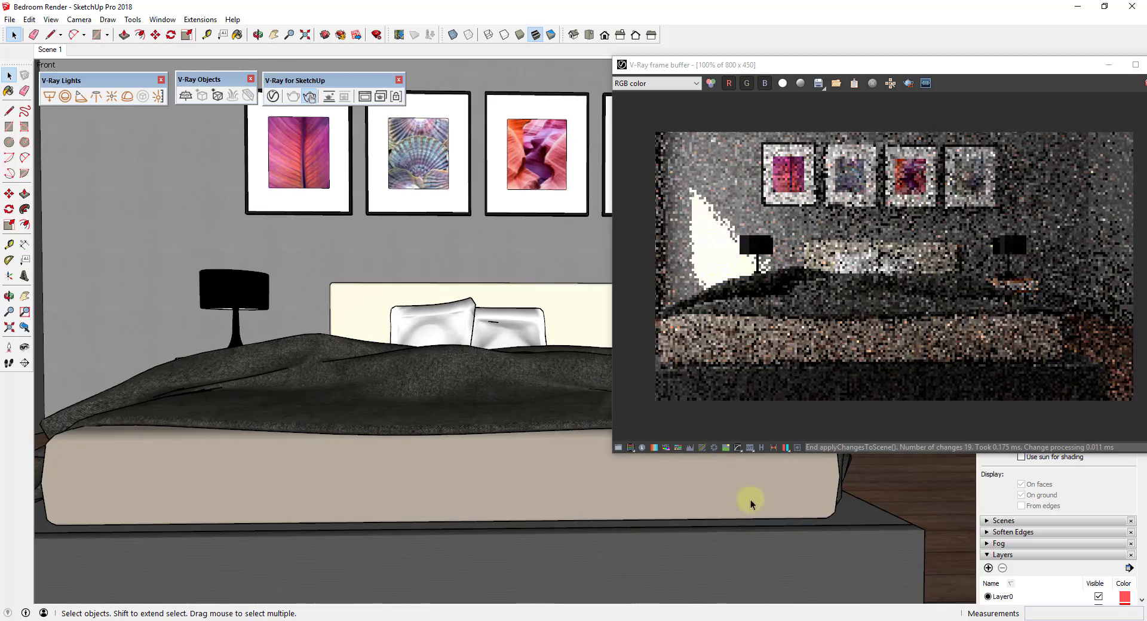
{"action": "mouse_move", "coordinate": [444, 367]}
{"action": "middle_mouse_down", "text": "shift"}
{"action": "mouse_move", "coordinate": [456, 389]}
{"action": "mouse_move", "coordinate": [492, 389]}
{"action": "middle_mouse_up", "text": "shift"}
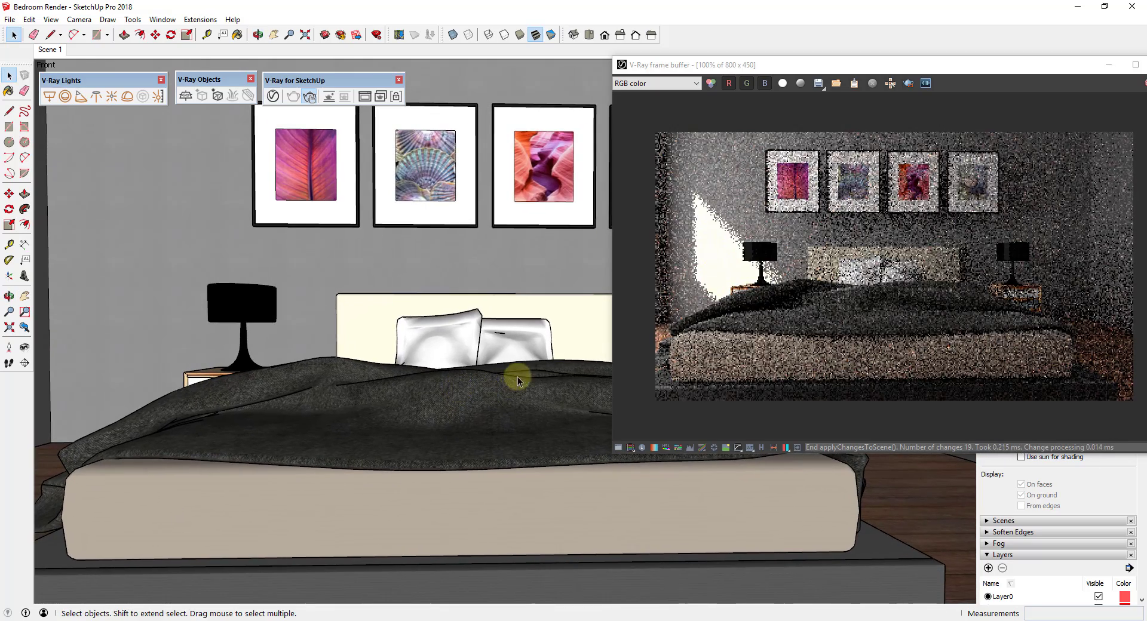
{"action": "left_click_drag", "start_coordinate": [858, 70], "coordinate": [735, 69]}
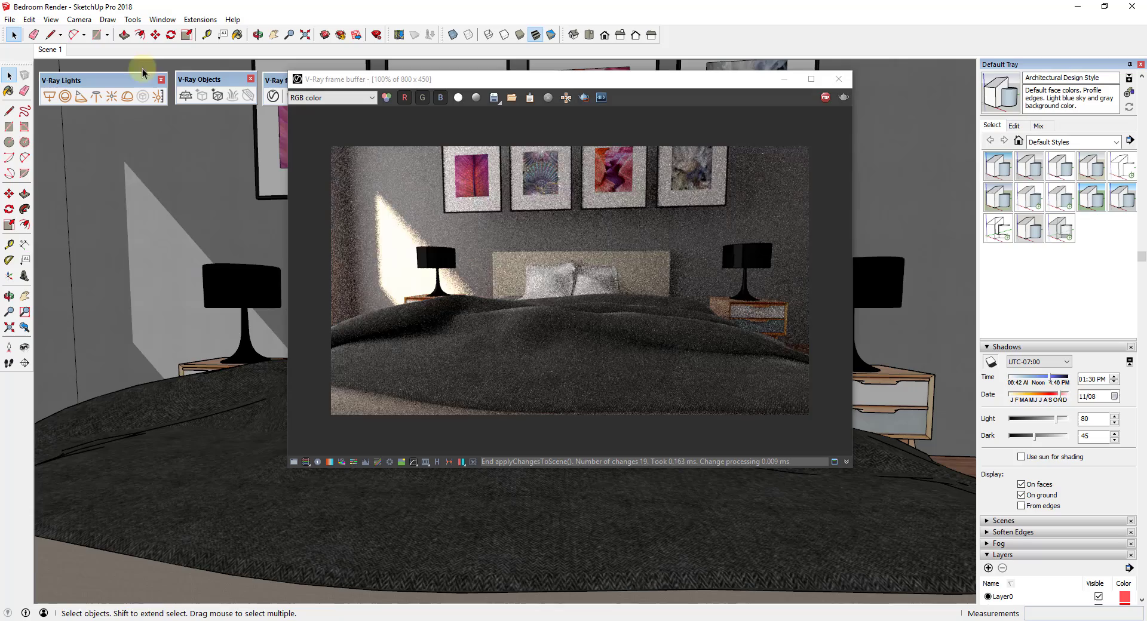
Set the shadow time to 03:11 PM, angle the view slightly across the bed, and save it as a new scene.
{"action": "left_click_drag", "start_coordinate": [1047, 377], "coordinate": [1055, 377]}
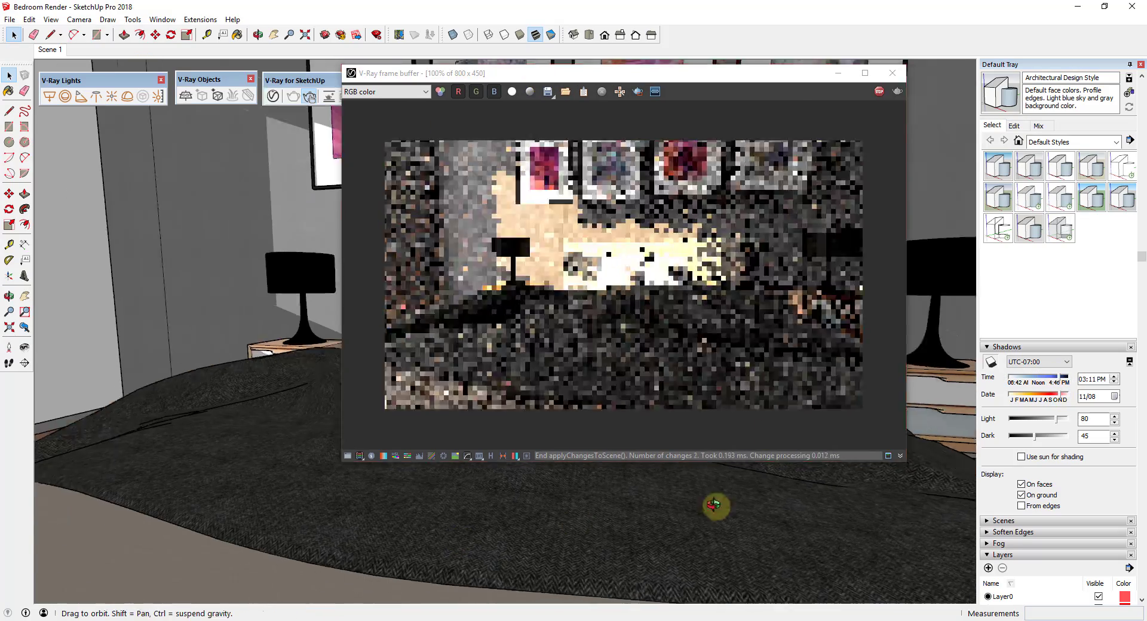
{"action": "middle_click_drag", "start_coordinate": [714, 503], "coordinate": [677, 491]}
{"action": "right_click", "coordinate": [48, 50]}
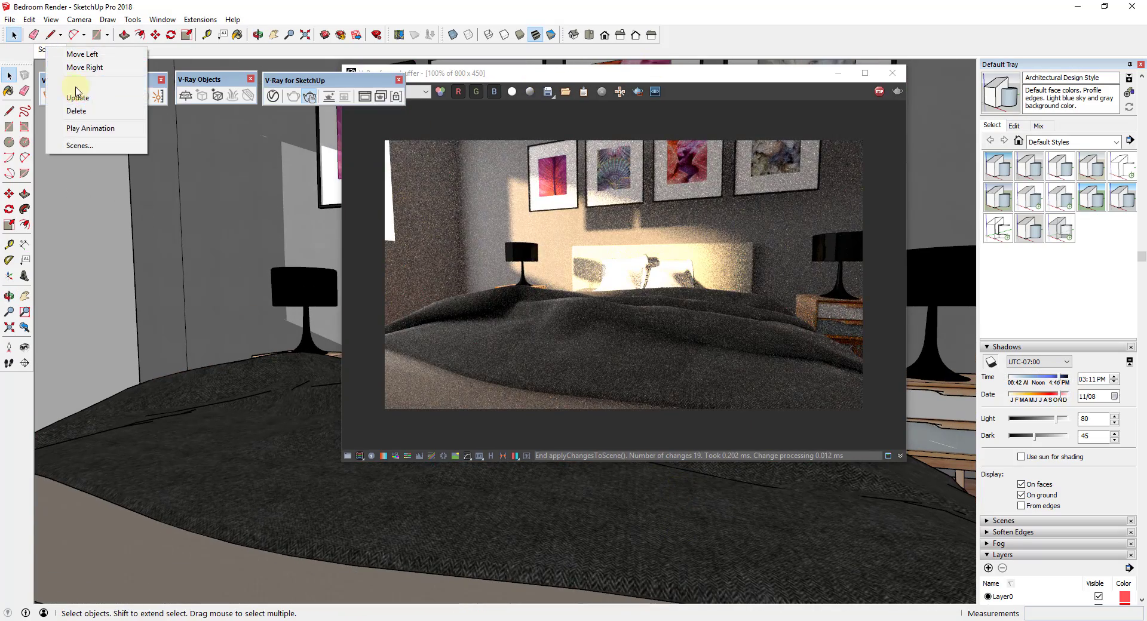
{"action": "left_click", "coordinate": [74, 89]}
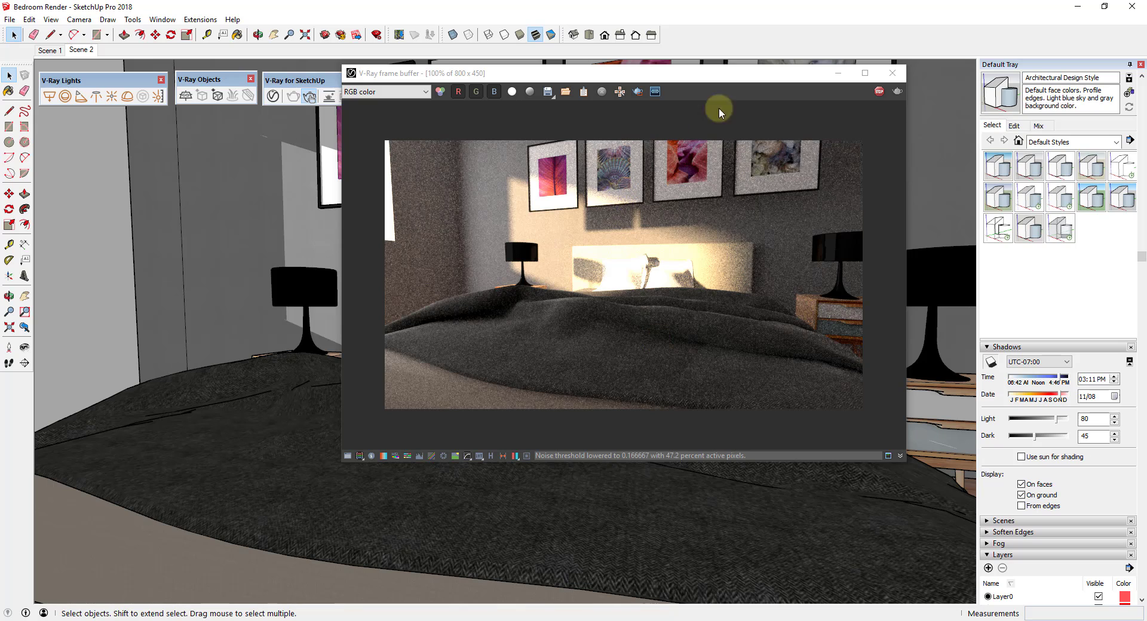
Turn on Safe Frame in the V-Ray Render Output settings, with the render window placed beside the Asset Editor.
{"action": "mouse_move", "coordinate": [695, 78]}
{"action": "left_mouse_down"}
{"action": "mouse_move", "coordinate": [776, 99]}
{"action": "mouse_move", "coordinate": [826, 91]}
{"action": "left_mouse_up"}
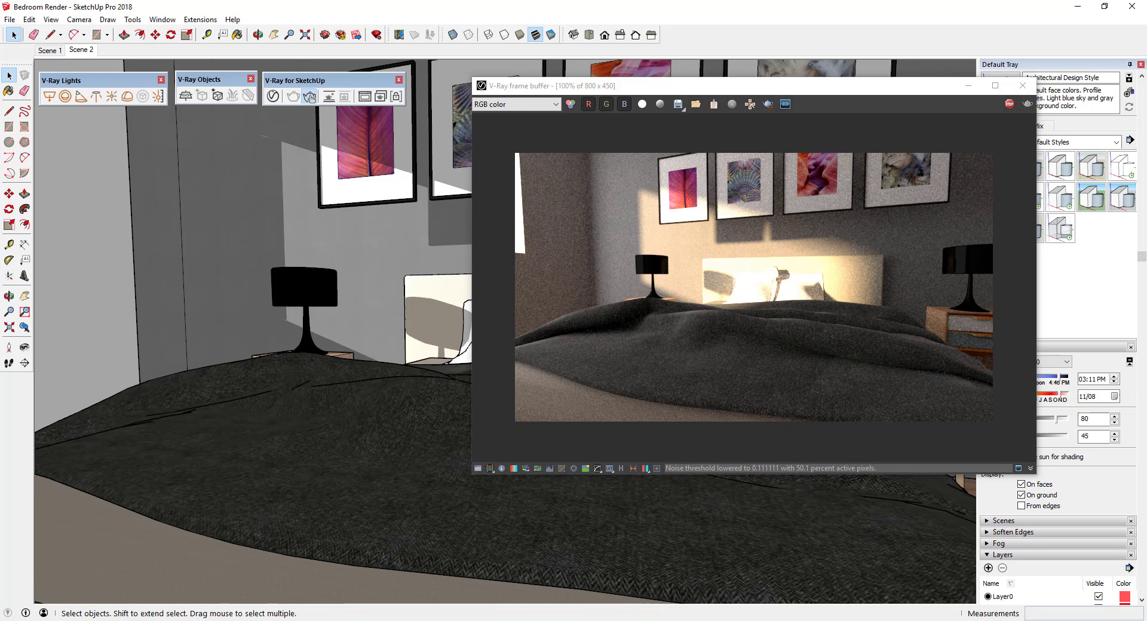
{"action": "left_click_drag", "start_coordinate": [230, 122], "coordinate": [85, 153]}
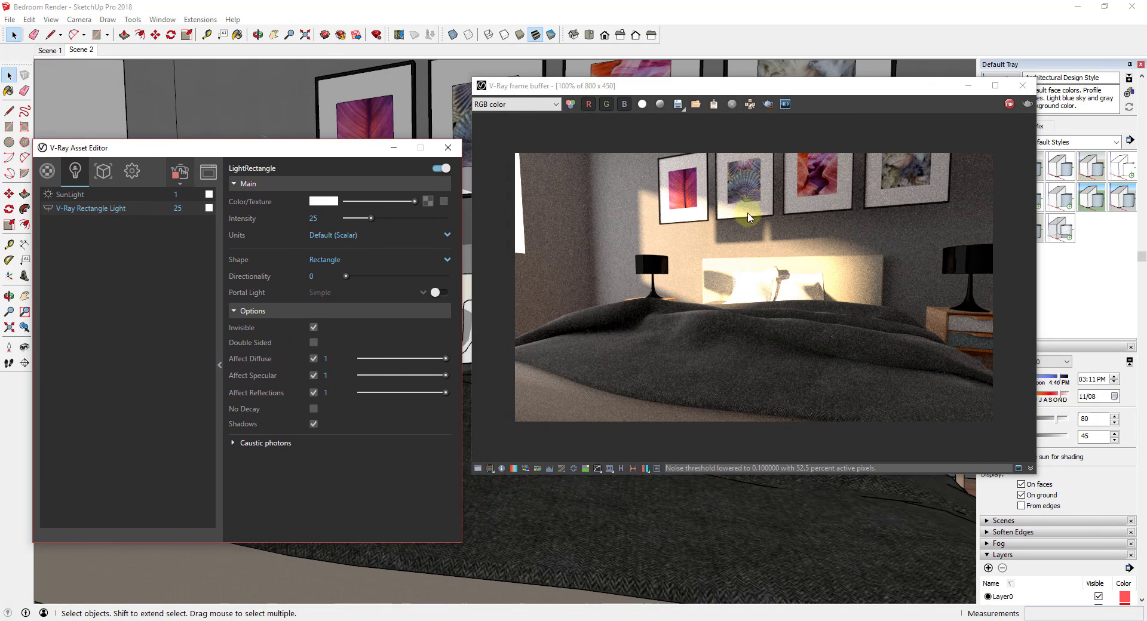
{"action": "left_click", "coordinate": [134, 174]}
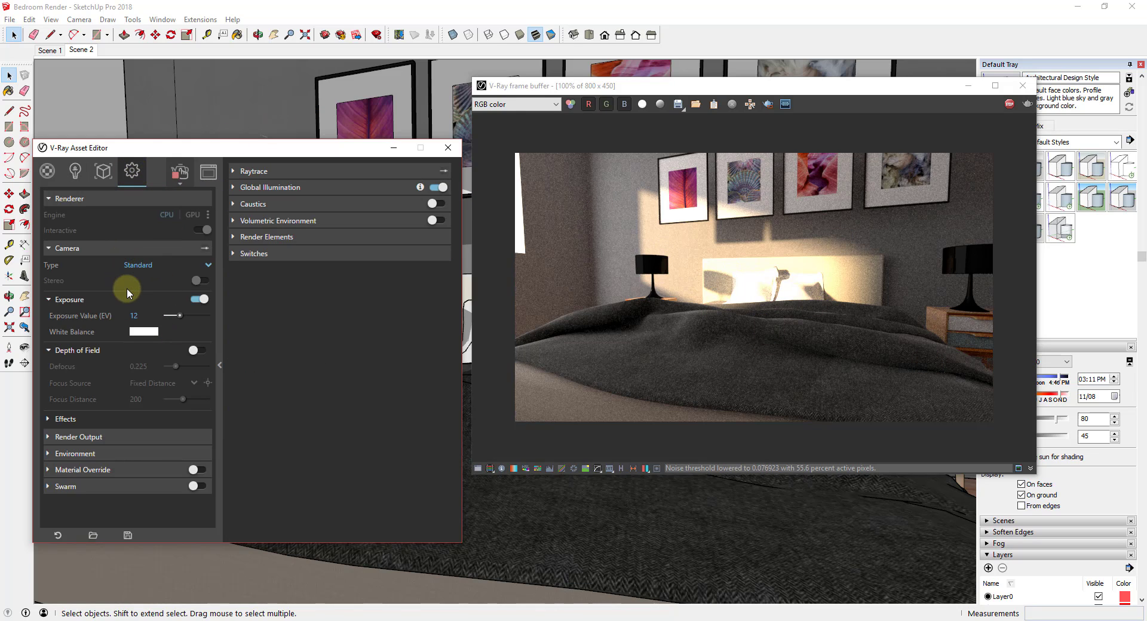
{"action": "left_click", "coordinate": [75, 438]}
{"action": "scroll", "coordinate": [89, 418], "scroll_direction": "down", "scroll_amount": 1}
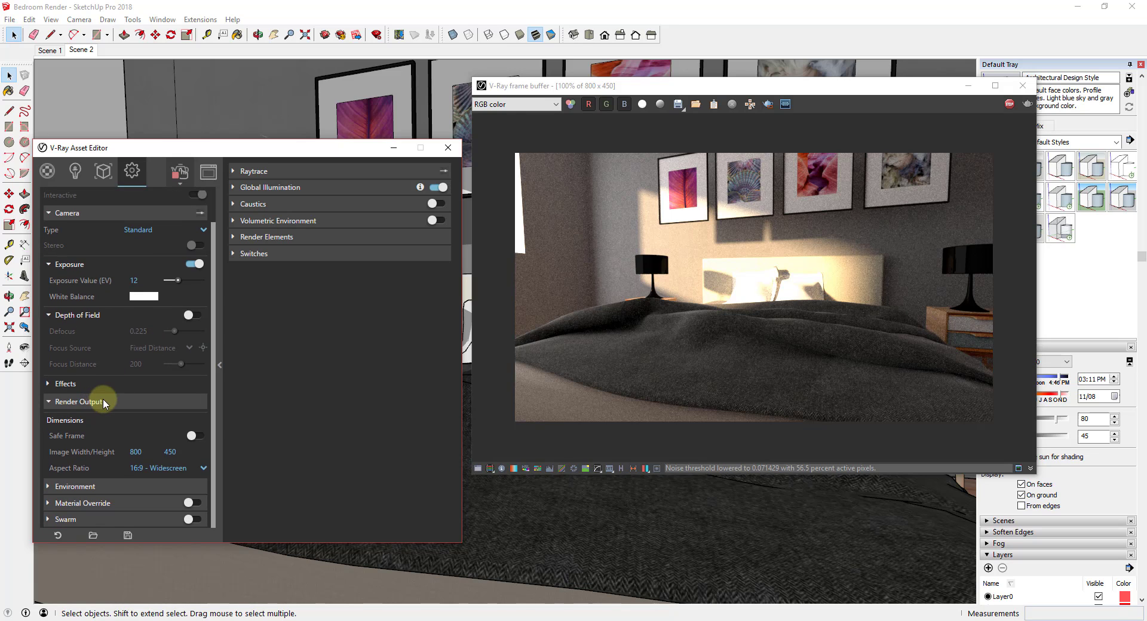
{"action": "left_click", "coordinate": [192, 436]}
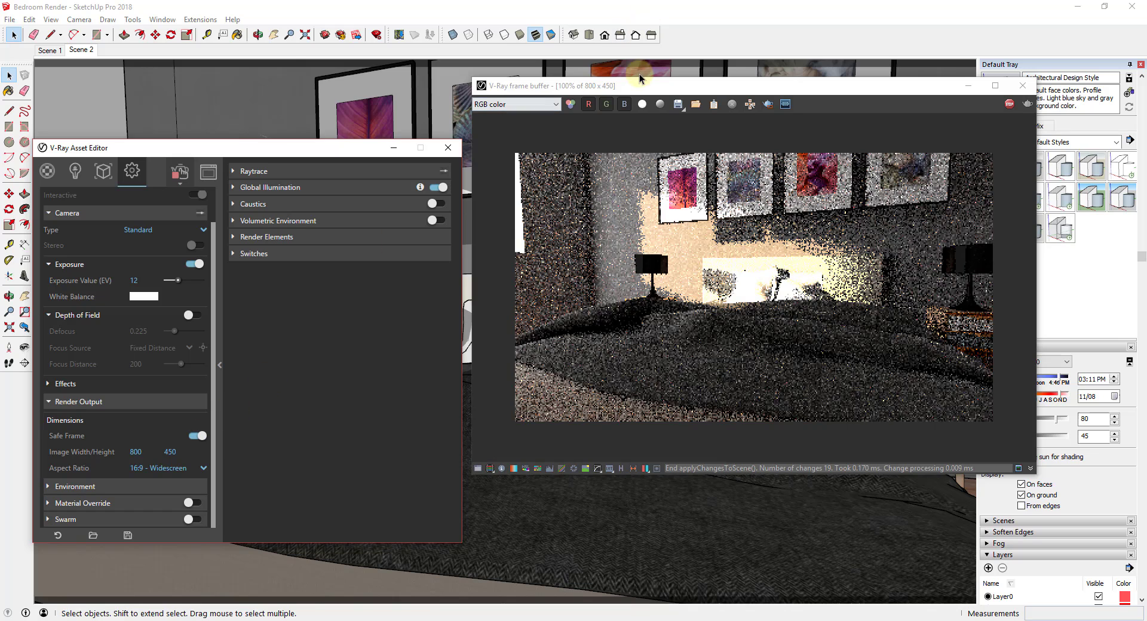
Try the 4:3 - Picture and 4:5 - Portrait aspect ratios, checking the portrait crop in the interactive render.
{"action": "left_click_drag", "start_coordinate": [669, 86], "coordinate": [1146, 179]}
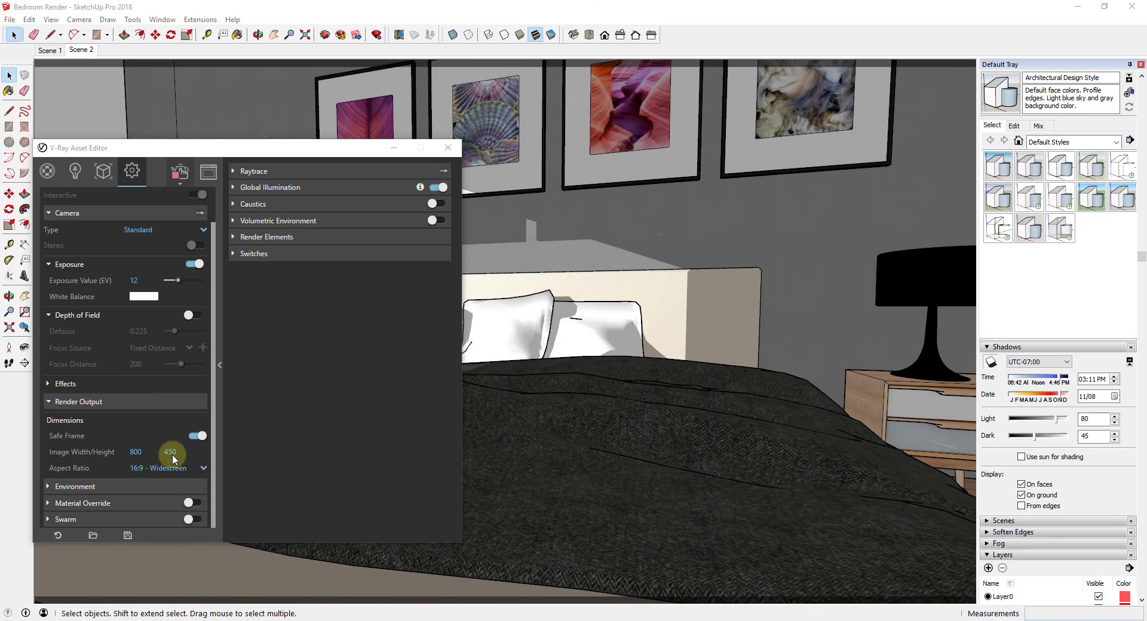
{"action": "left_click", "coordinate": [203, 469]}
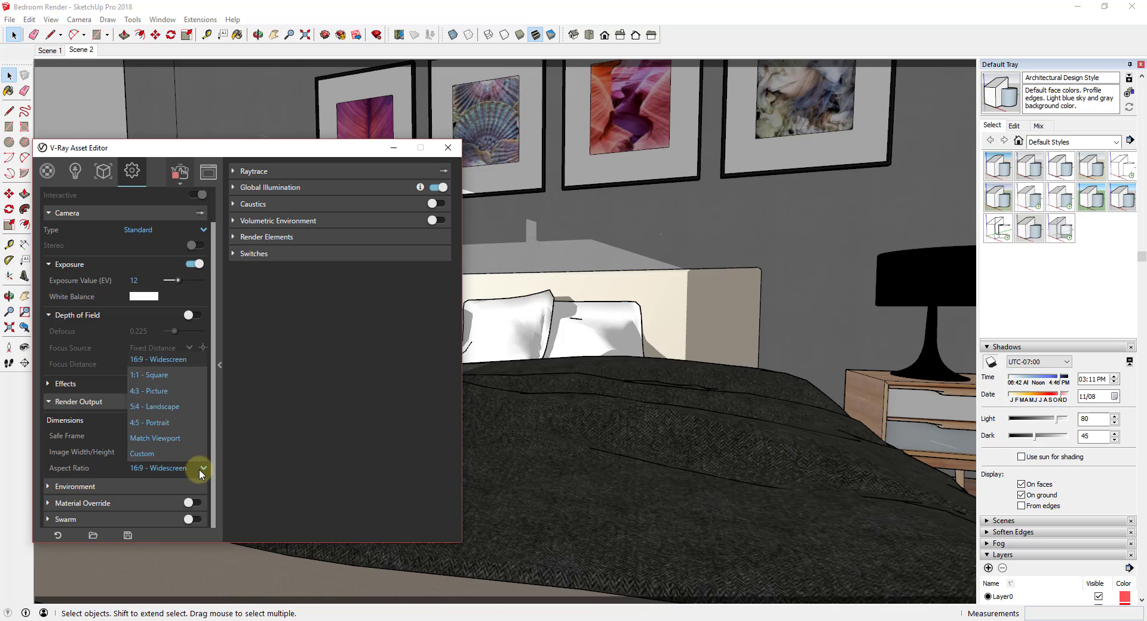
{"action": "left_click", "coordinate": [166, 389]}
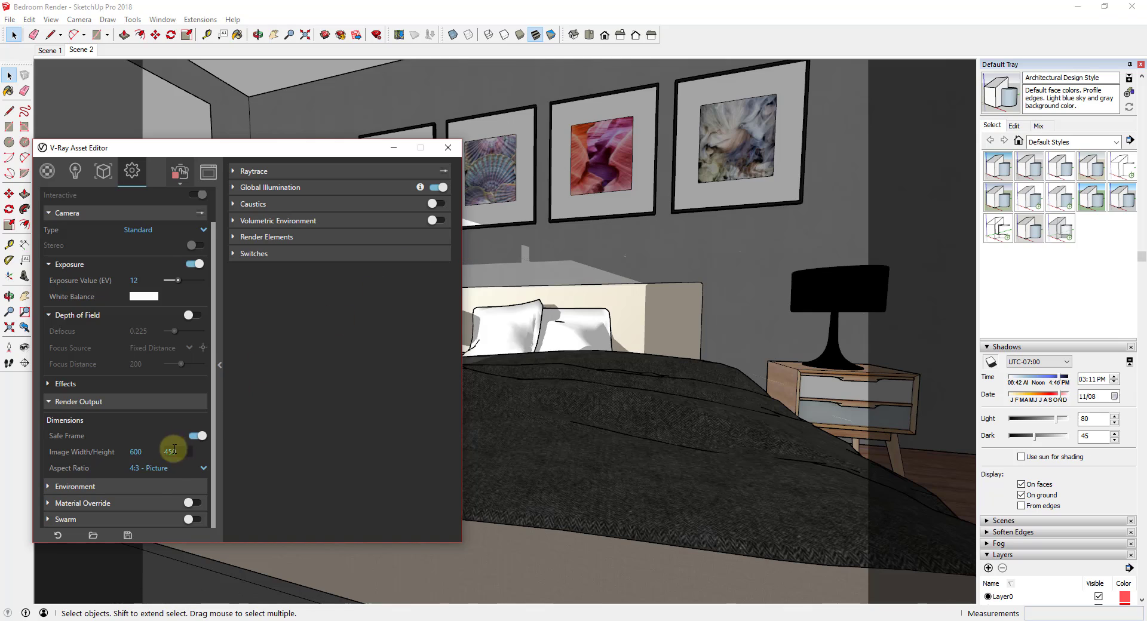
{"action": "left_click", "coordinate": [174, 470]}
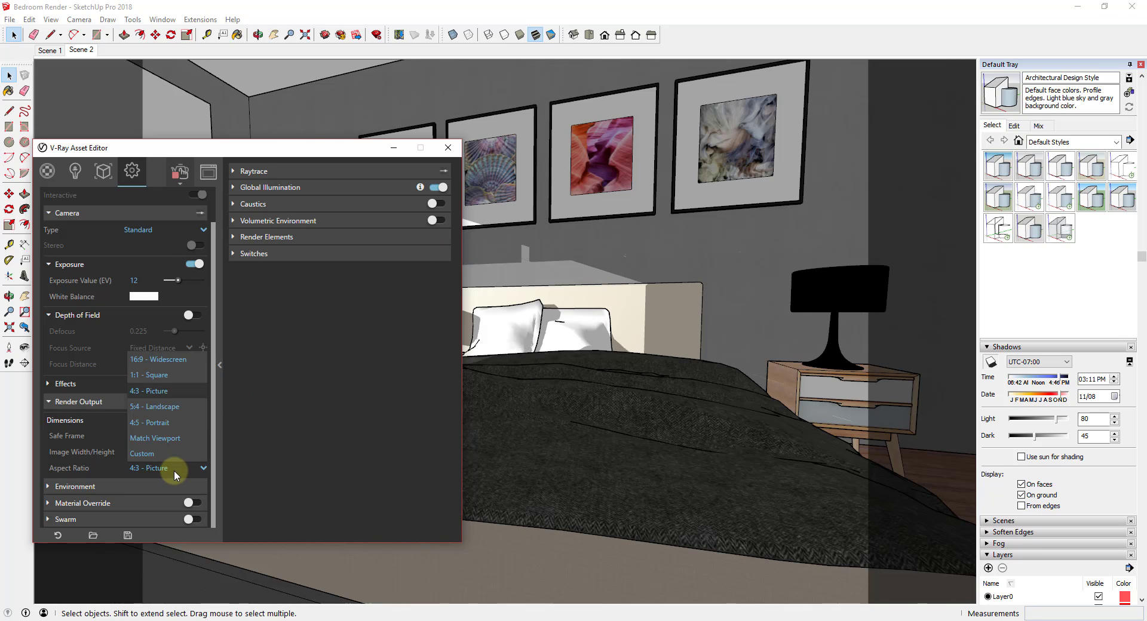
{"action": "left_click", "coordinate": [158, 422]}
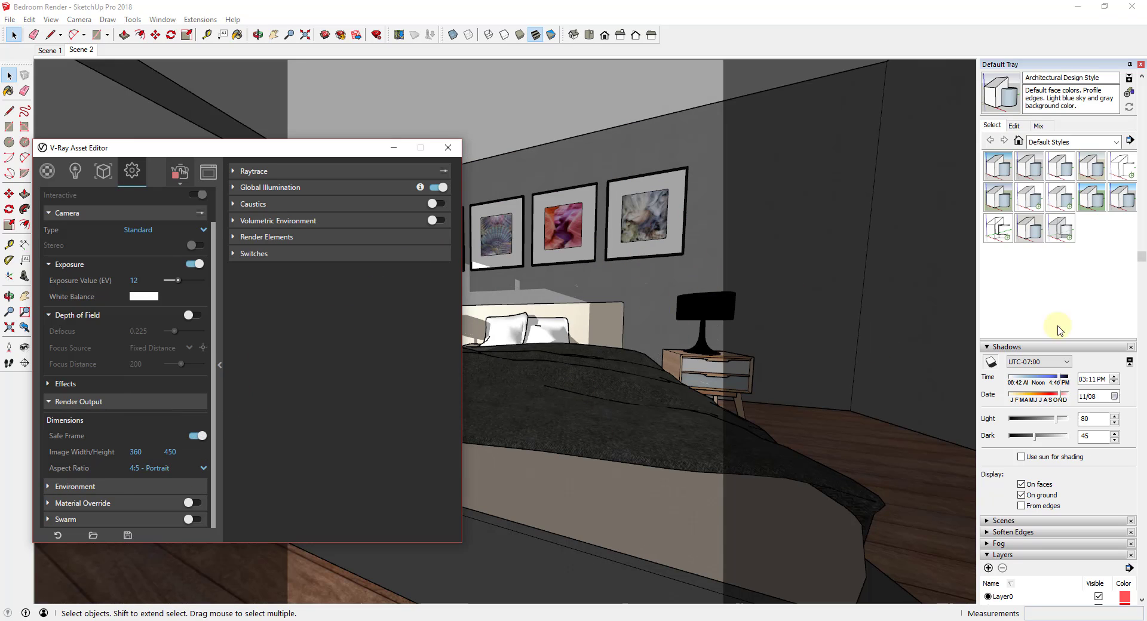
{"action": "left_click_drag", "start_coordinate": [1146, 65], "coordinate": [788, 95]}
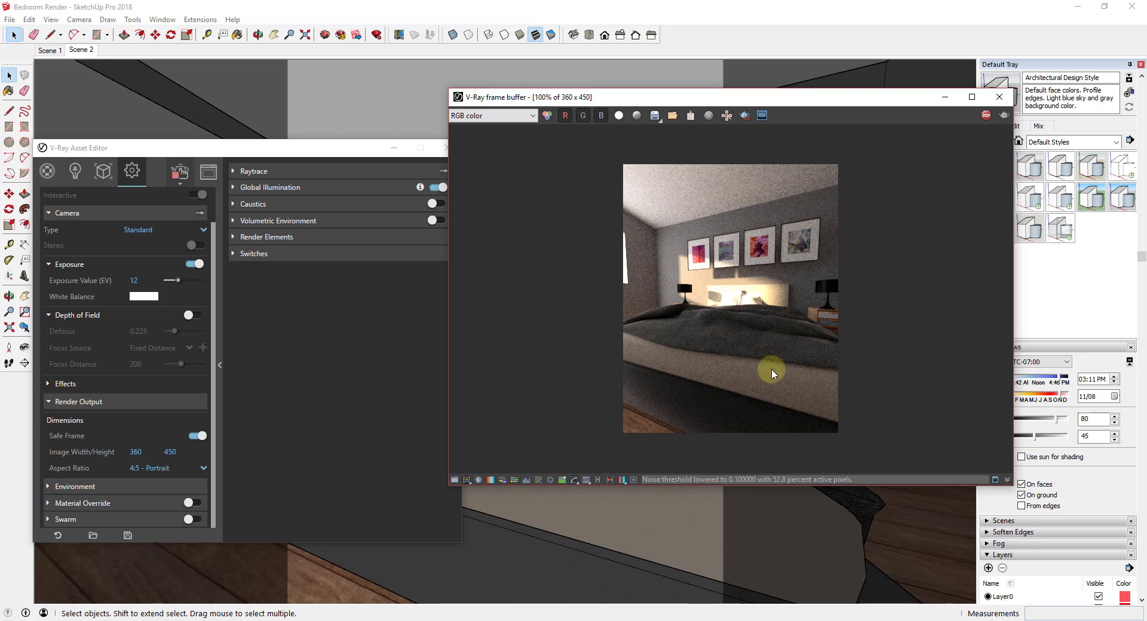
{"action": "left_click_drag", "start_coordinate": [754, 101], "coordinate": [1146, 116]}
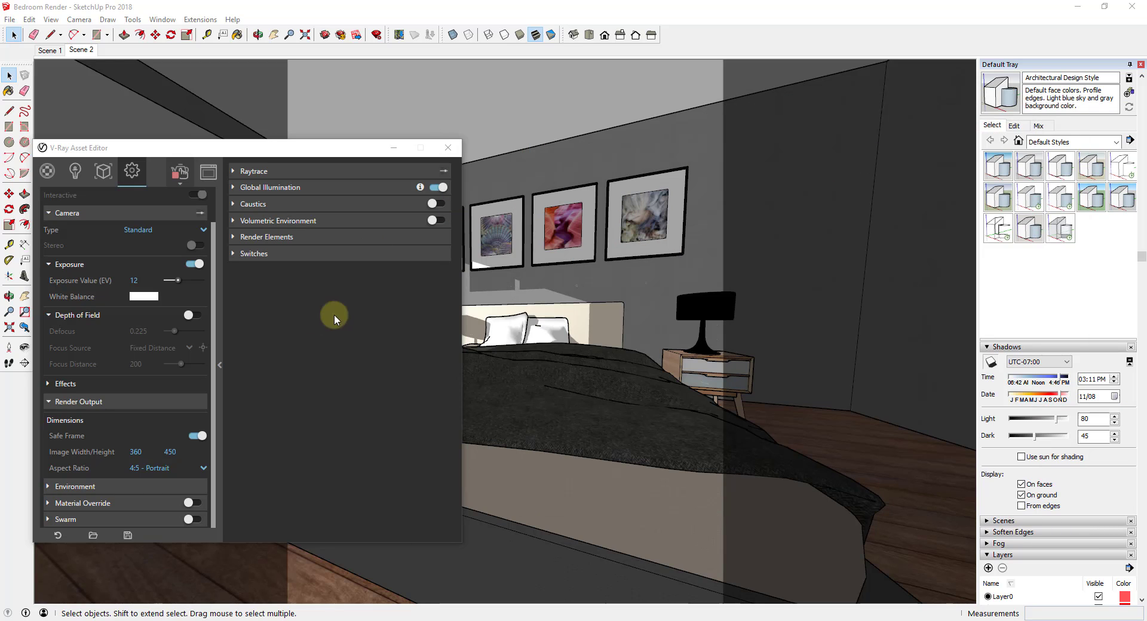
Try the 5:4 - Landscape aspect ratio and return the render output to 16:9 - Widescreen.
{"action": "left_click", "coordinate": [166, 474]}
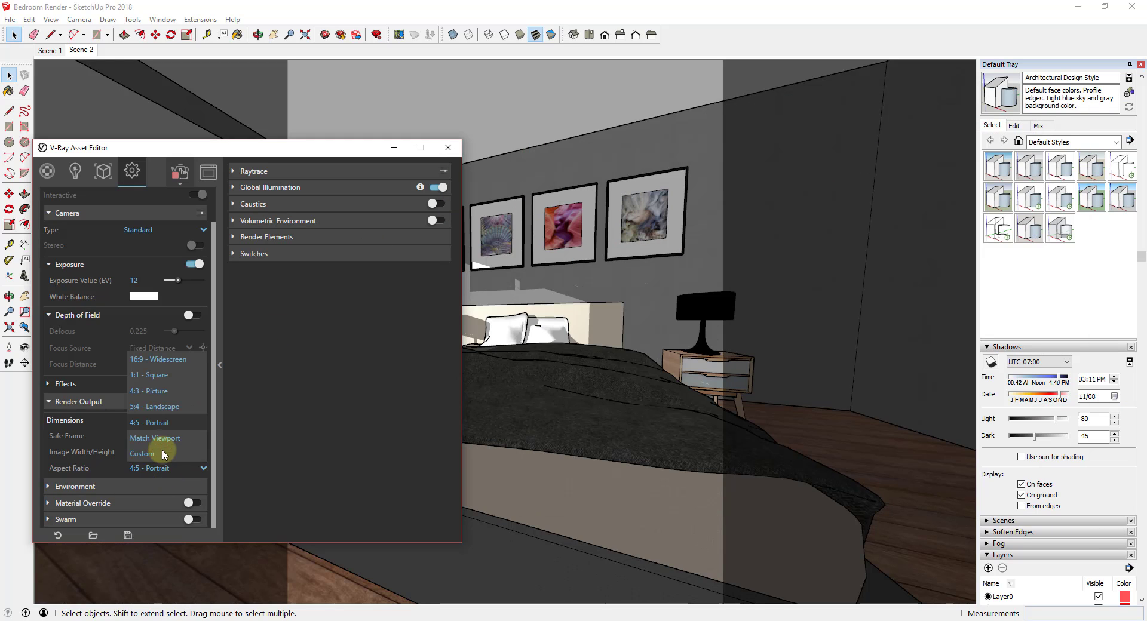
{"action": "left_click", "coordinate": [160, 410]}
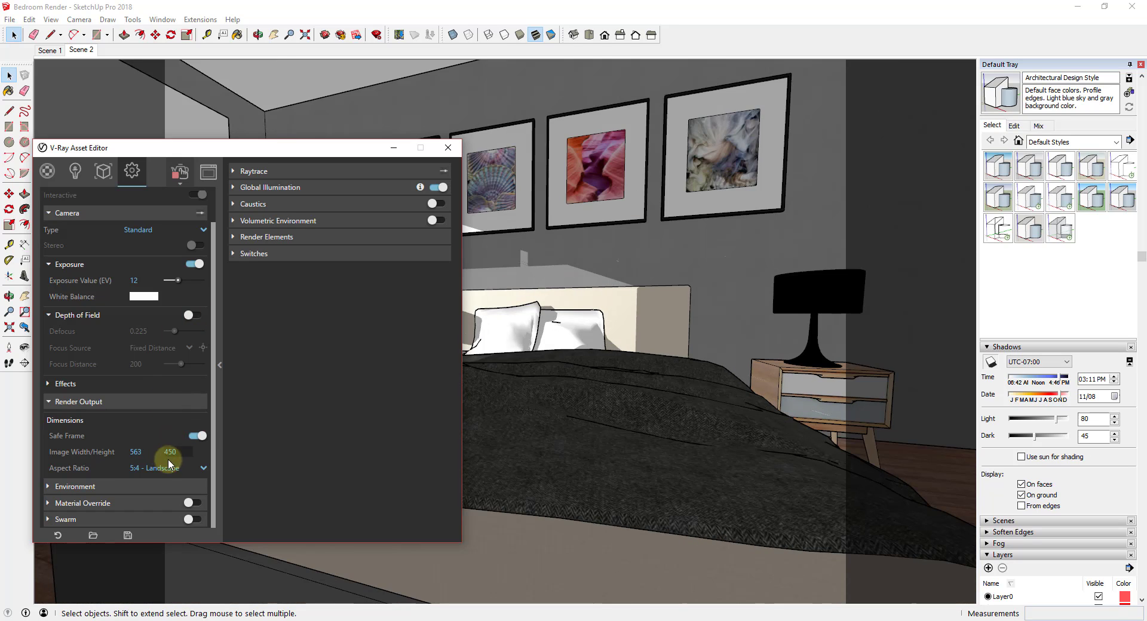
{"action": "left_click", "coordinate": [167, 466]}
{"action": "left_click", "coordinate": [169, 358]}
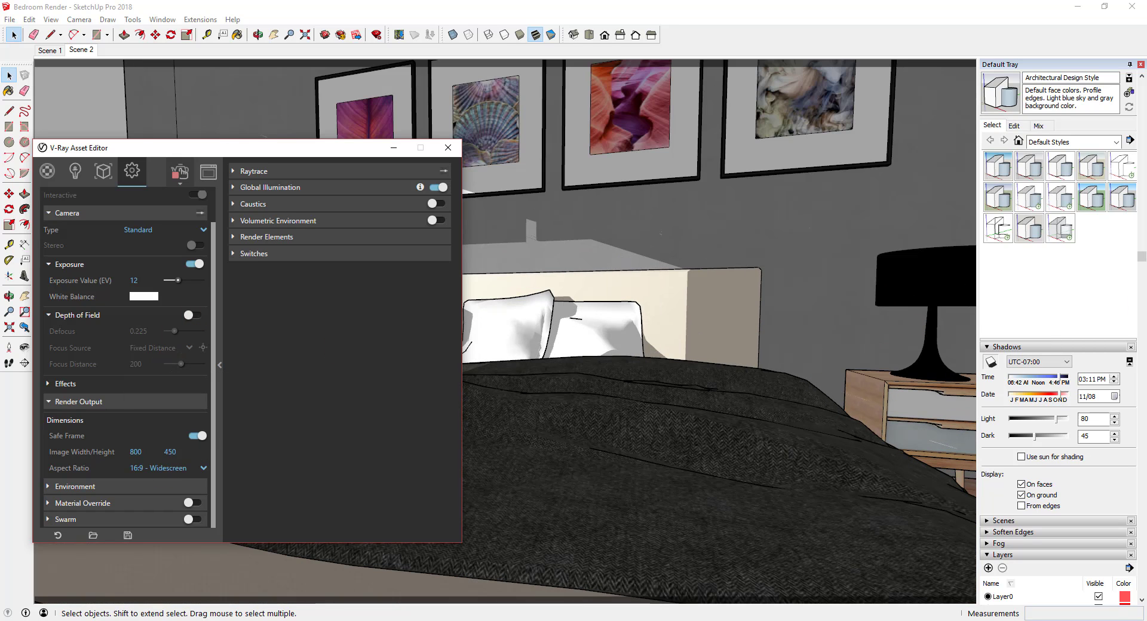
Stop the interactive rendering of the angled Scene 1 bed view and look over the V-Ray render and light settings.
{"action": "middle_click_drag", "start_coordinate": [841, 343], "coordinate": [795, 394]}
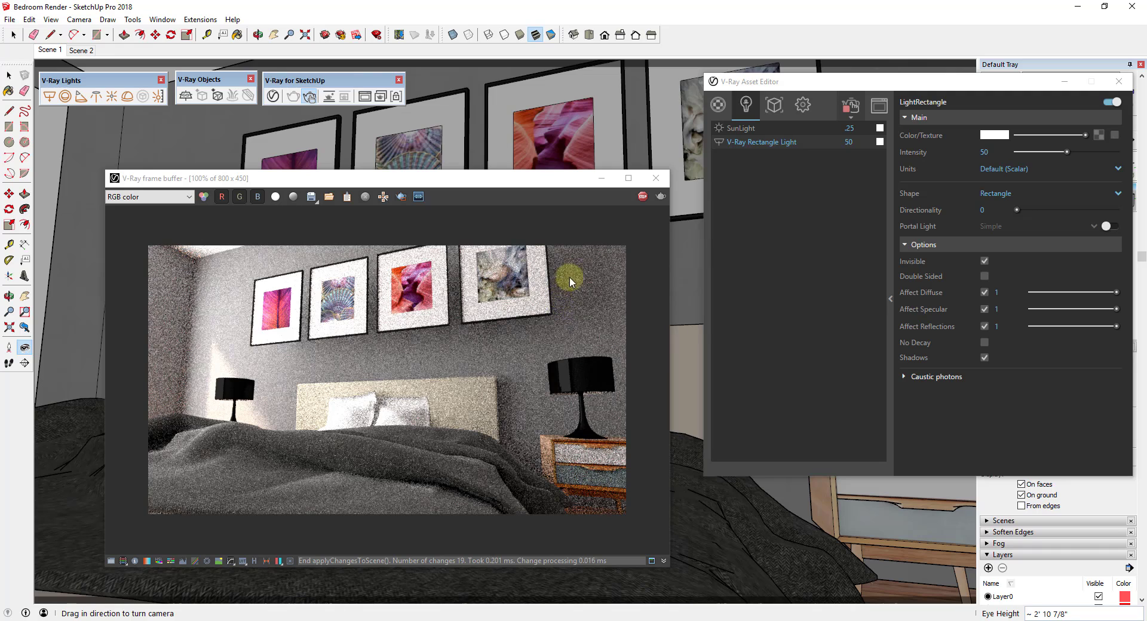
{"action": "left_click", "coordinate": [643, 197]}
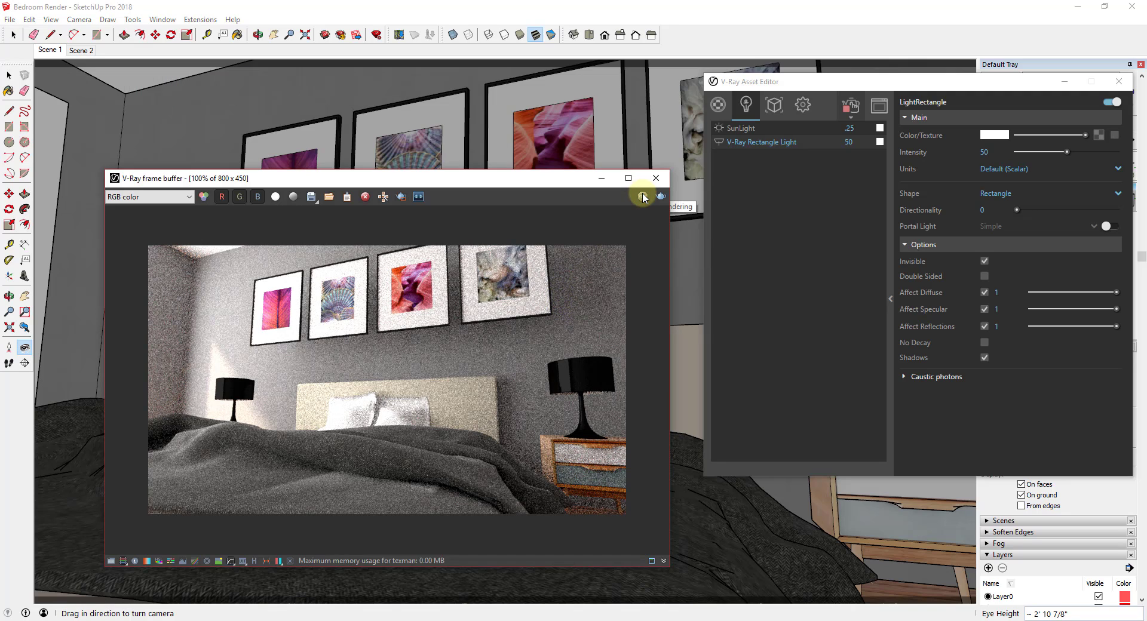
{"action": "left_click", "coordinate": [851, 106]}
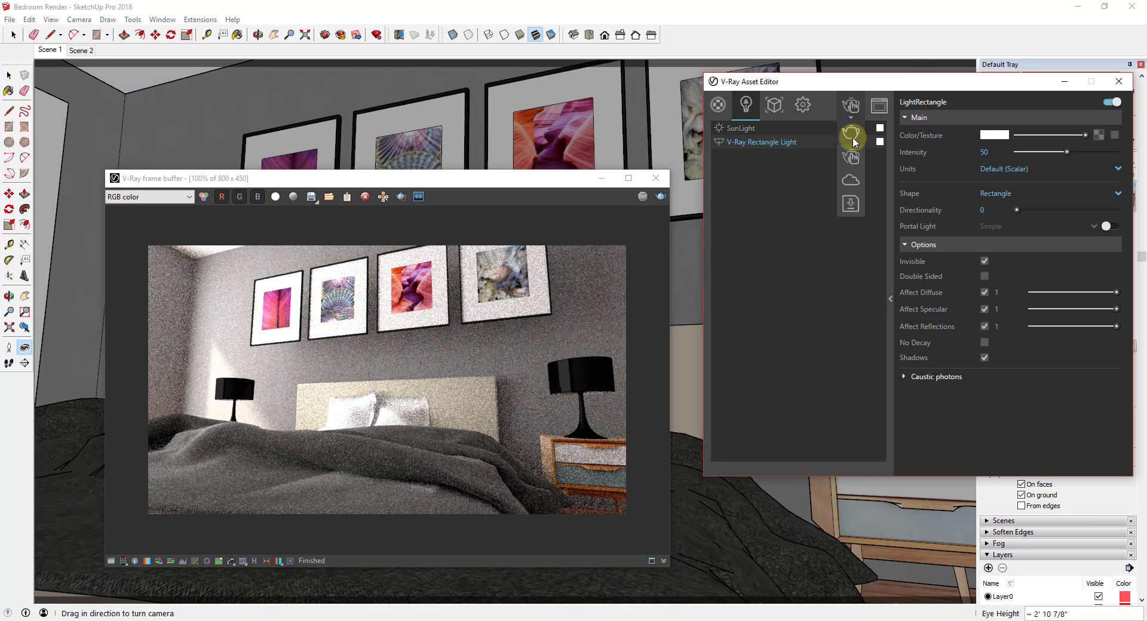
{"action": "left_click", "coordinate": [803, 105]}
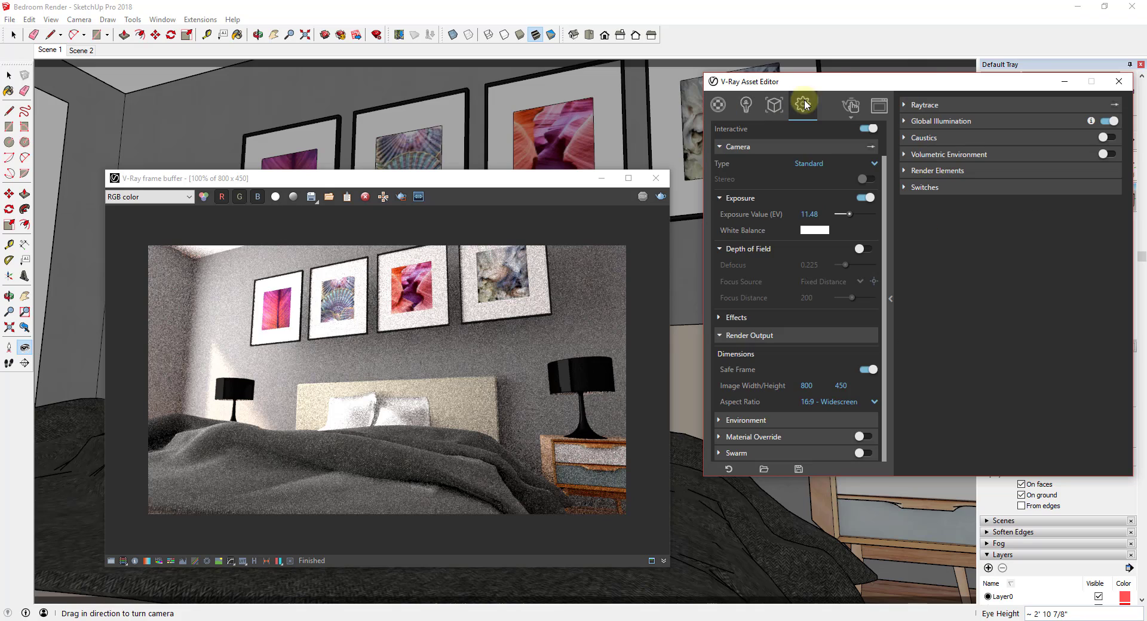
{"action": "left_click", "coordinate": [718, 105]}
{"action": "left_click", "coordinate": [746, 104]}
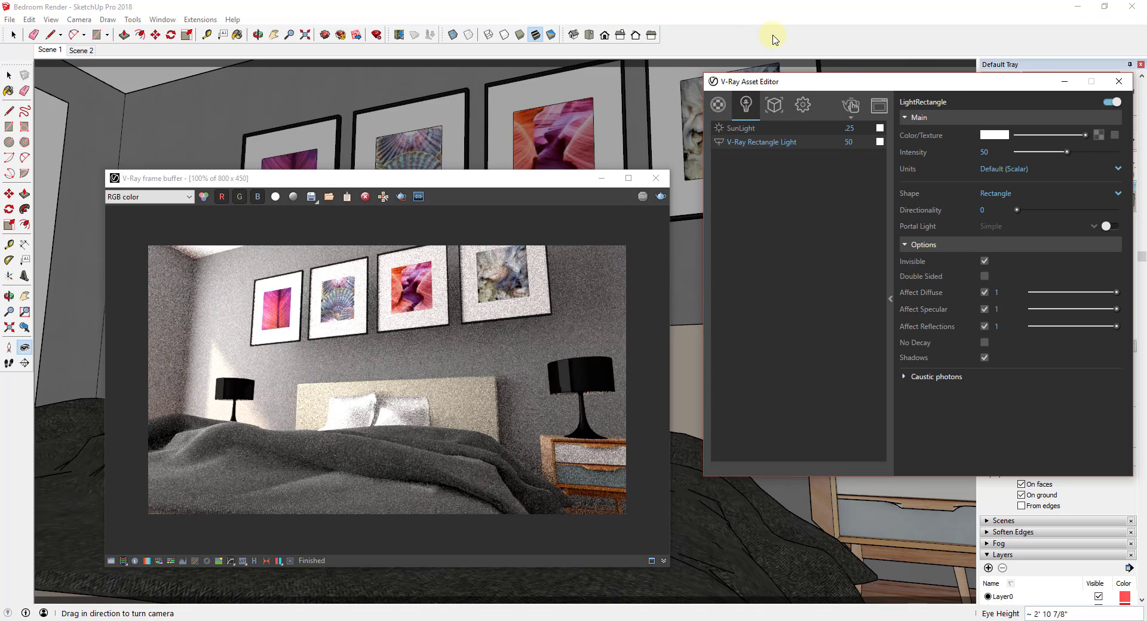
Start a standard non-interactive V-Ray render of the bedroom and stop it early.
{"action": "left_click", "coordinate": [851, 108]}
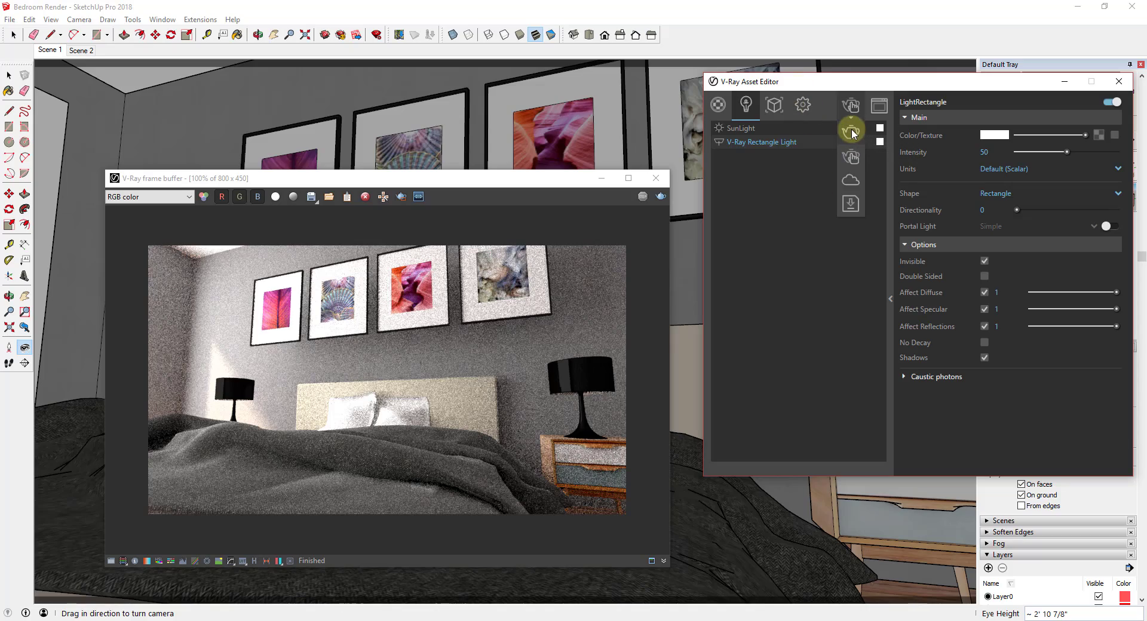
{"action": "left_click", "coordinate": [852, 133]}
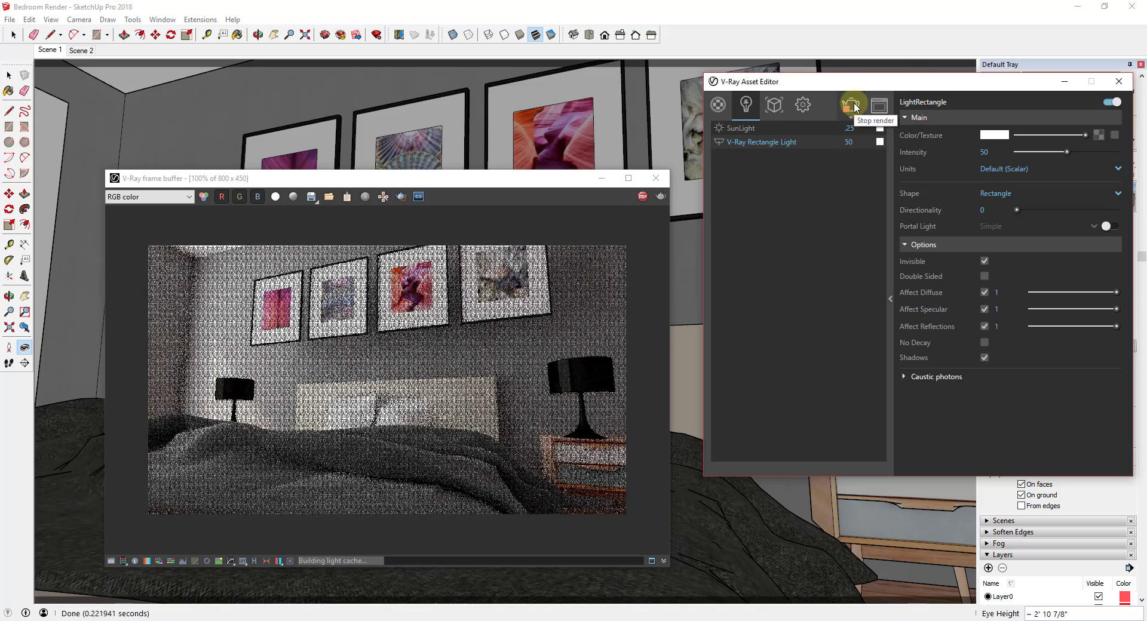
{"action": "left_click", "coordinate": [853, 107]}
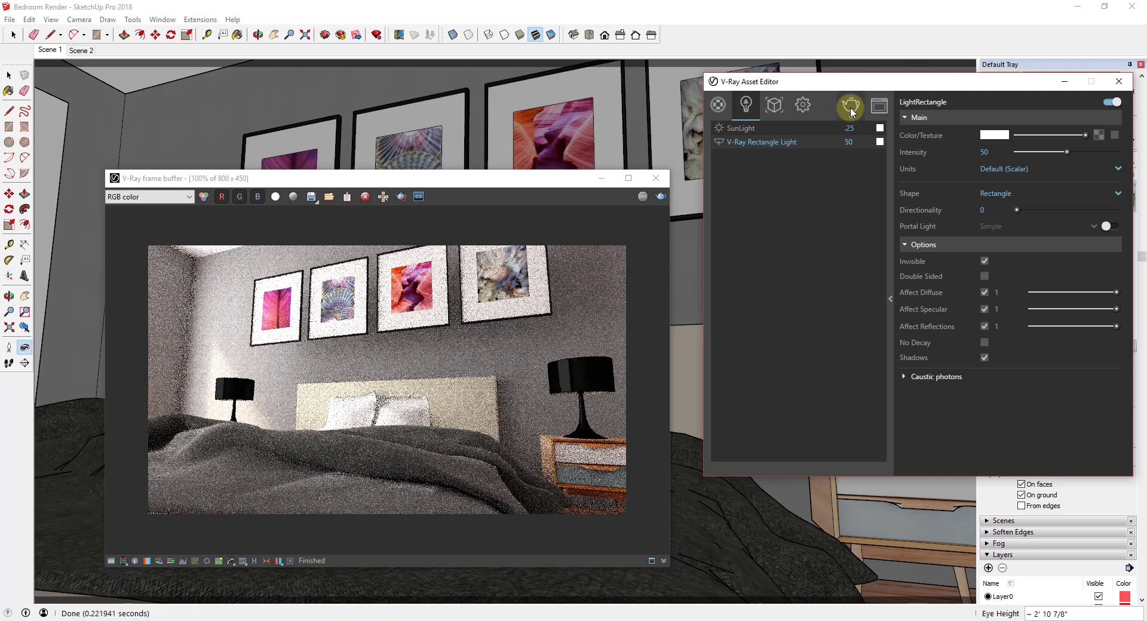
Set the render output size to 1920 × 1080 pixels and place the frame buffer beside the render settings.
{"action": "left_click", "coordinate": [800, 104]}
{"action": "scroll", "coordinate": [790, 214], "scroll_direction": "up", "scroll_amount": 2}
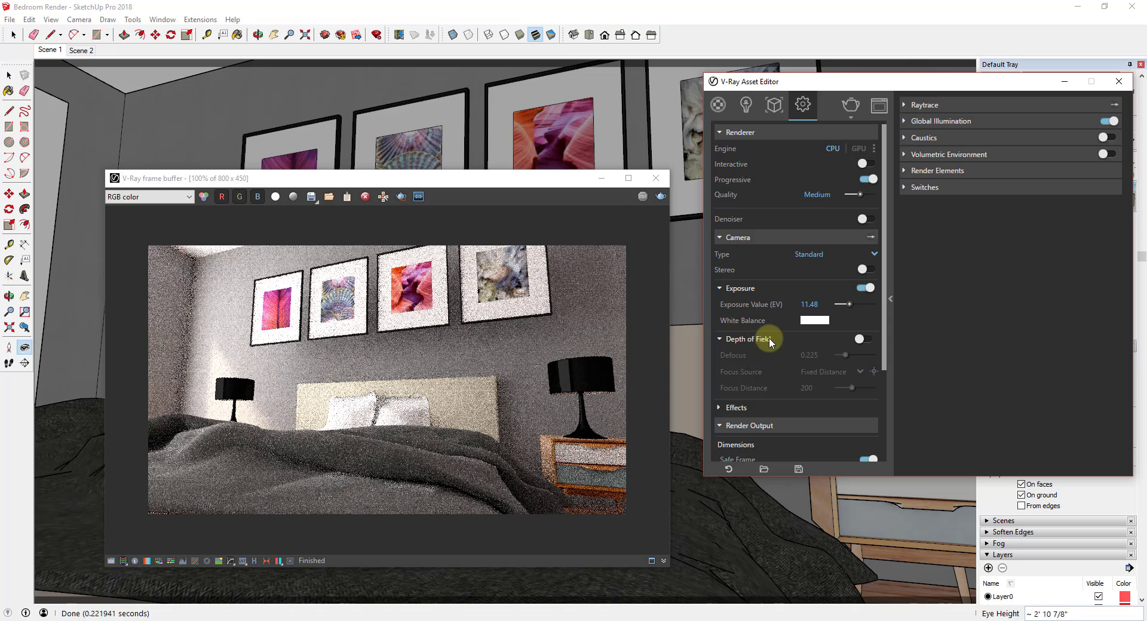
{"action": "scroll", "coordinate": [771, 334], "scroll_direction": "down", "scroll_amount": 3}
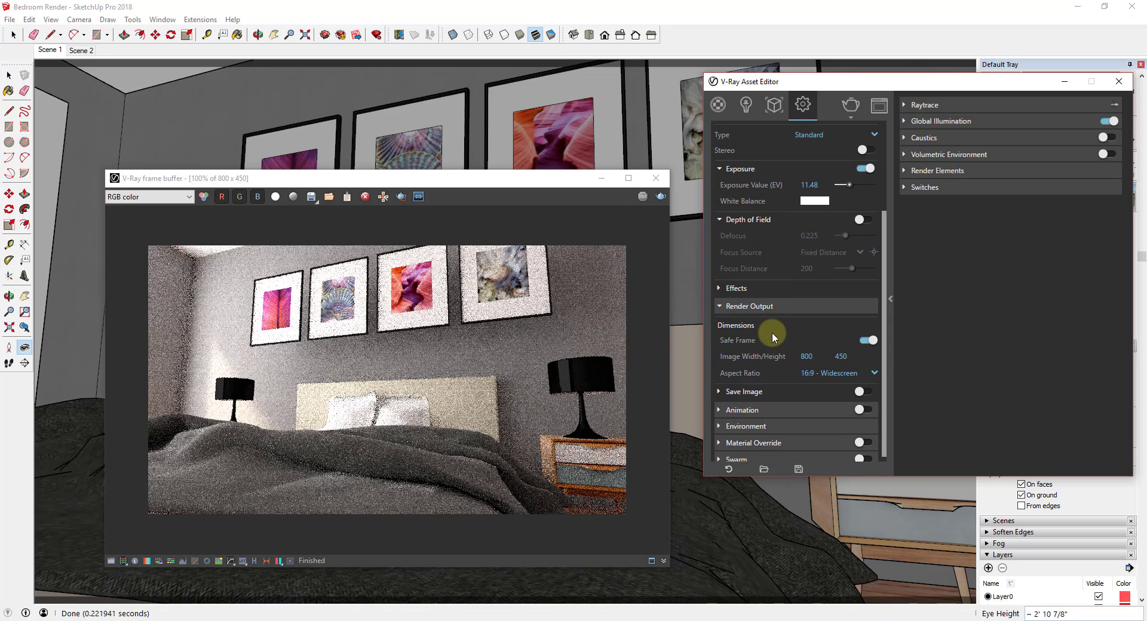
{"action": "double_click", "coordinate": [824, 354]}
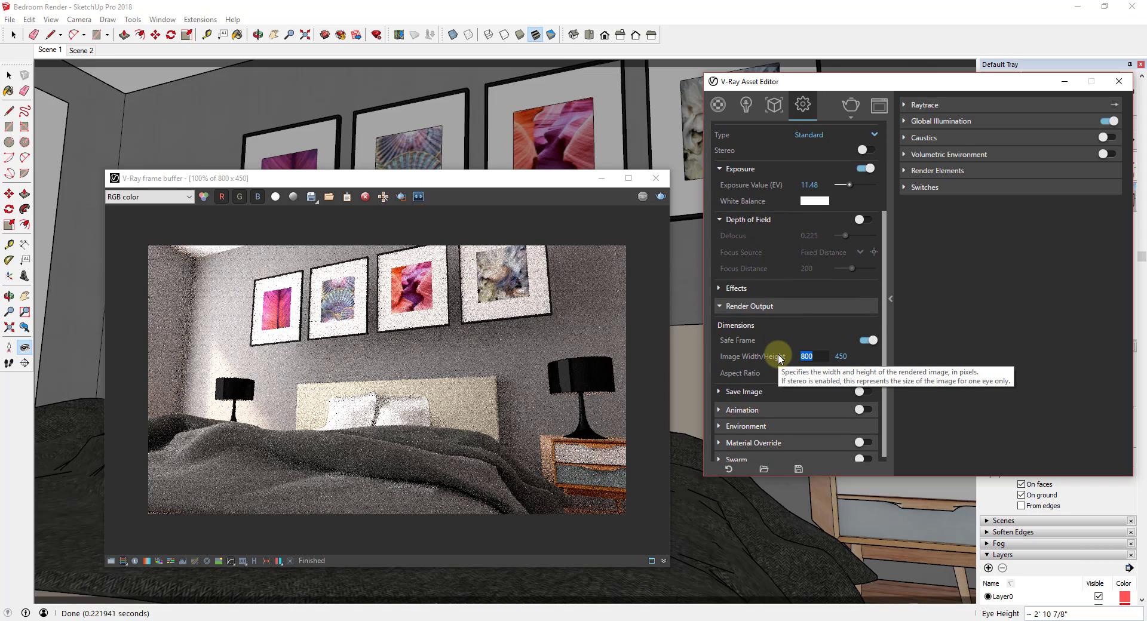
{"action": "type", "text": "12"}
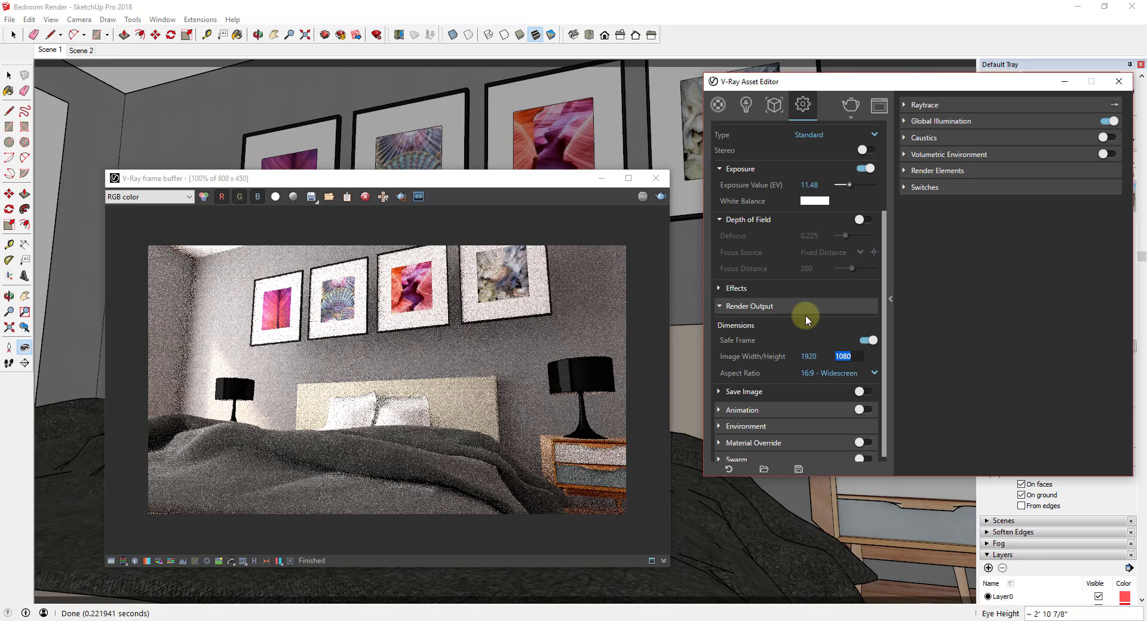
{"action": "left_click_drag", "start_coordinate": [448, 181], "coordinate": [612, 138]}
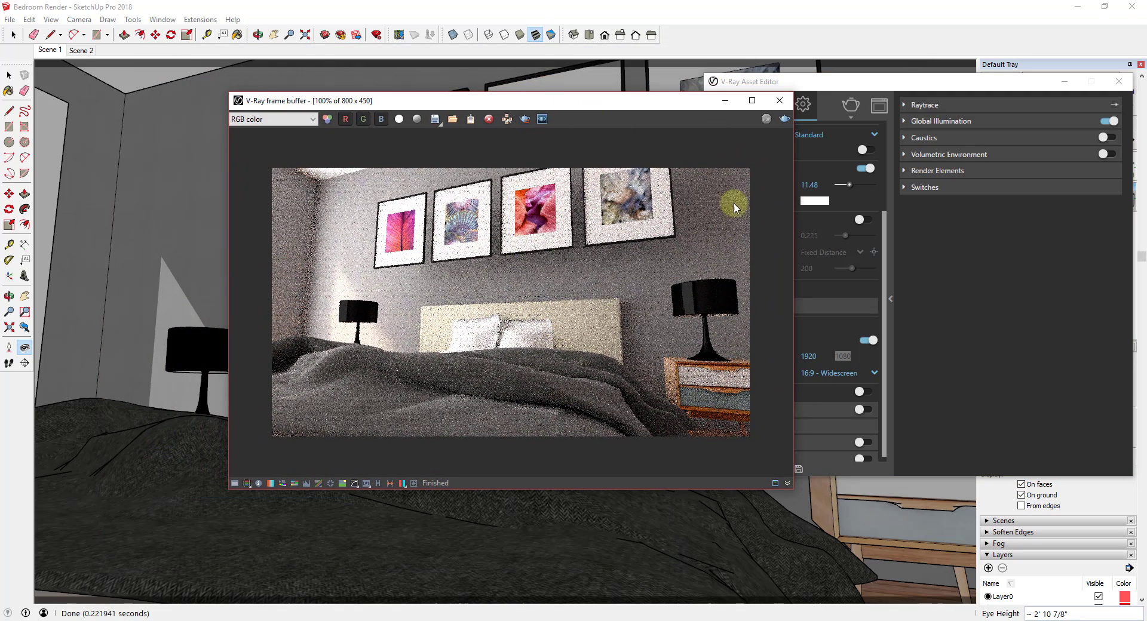
{"action": "left_click_drag", "start_coordinate": [672, 108], "coordinate": [565, 117]}
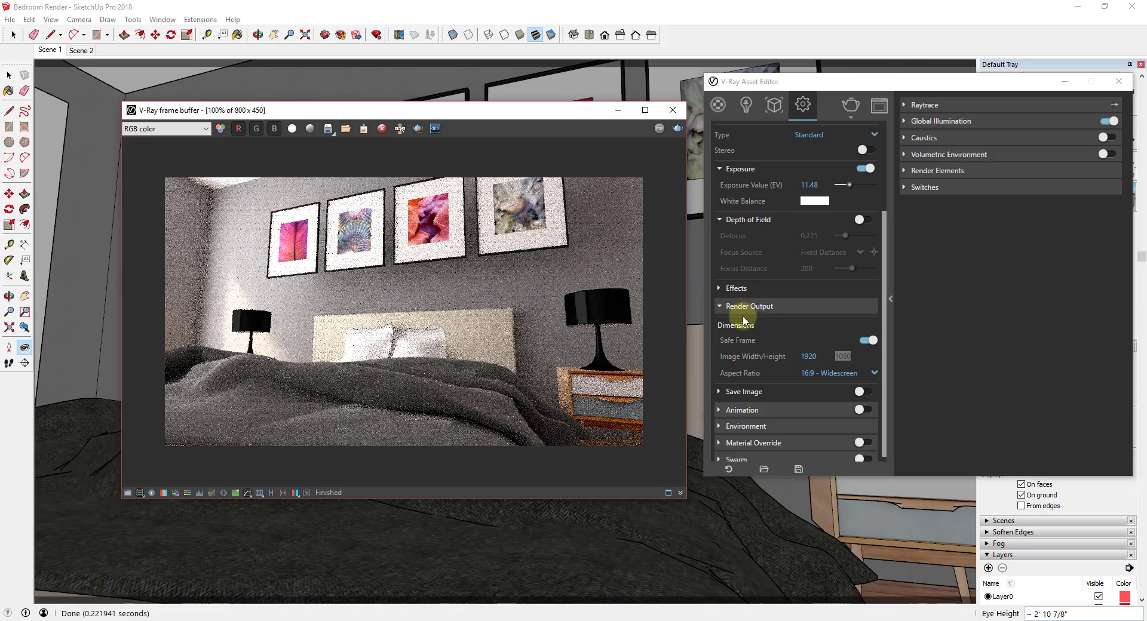
Start the final V-Ray render of the angled bedroom view and enlarge the frame buffer to fill the screen.
{"action": "left_click", "coordinate": [851, 107]}
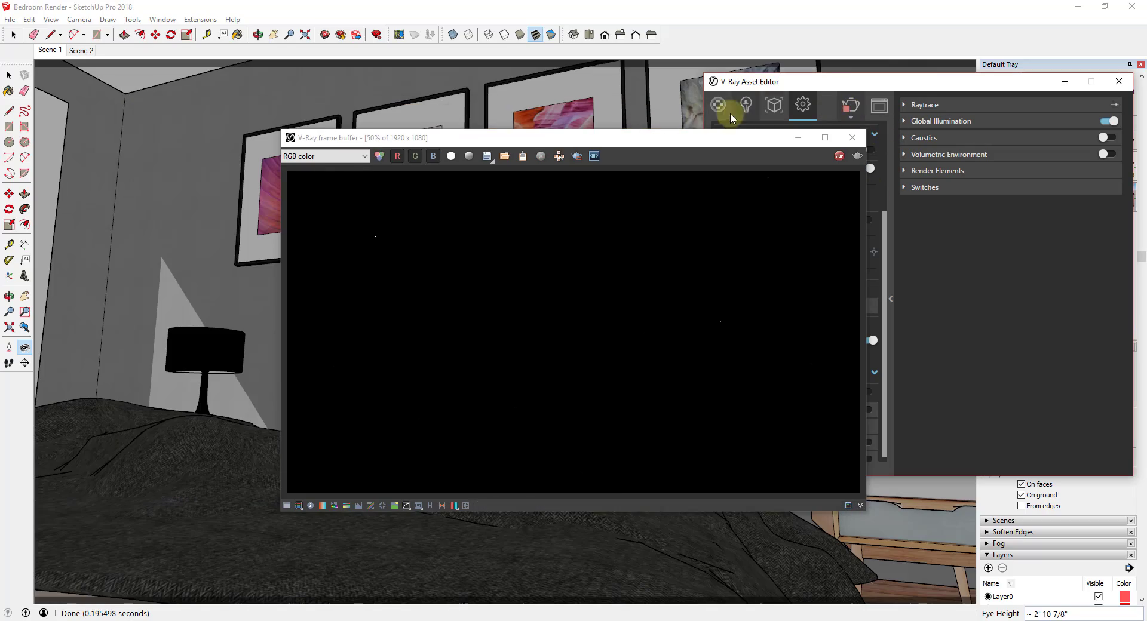
{"action": "left_click_drag", "start_coordinate": [660, 139], "coordinate": [452, 45]}
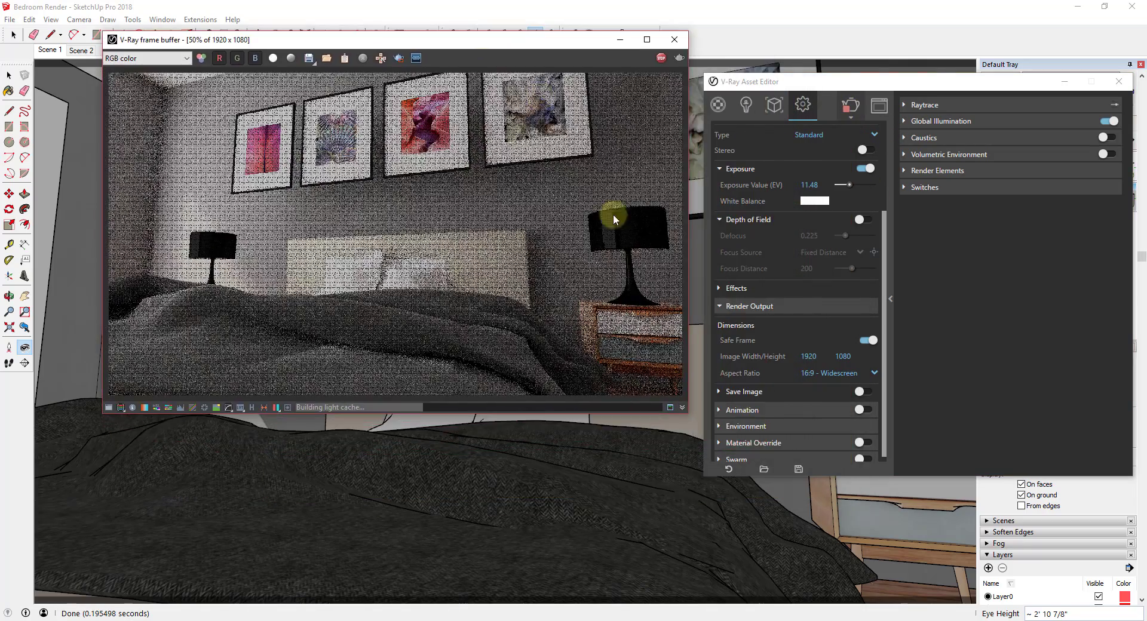
{"action": "left_click_drag", "start_coordinate": [687, 412], "coordinate": [893, 567]}
{"action": "scroll", "coordinate": [654, 286], "scroll_direction": "up", "scroll_amount": 1}
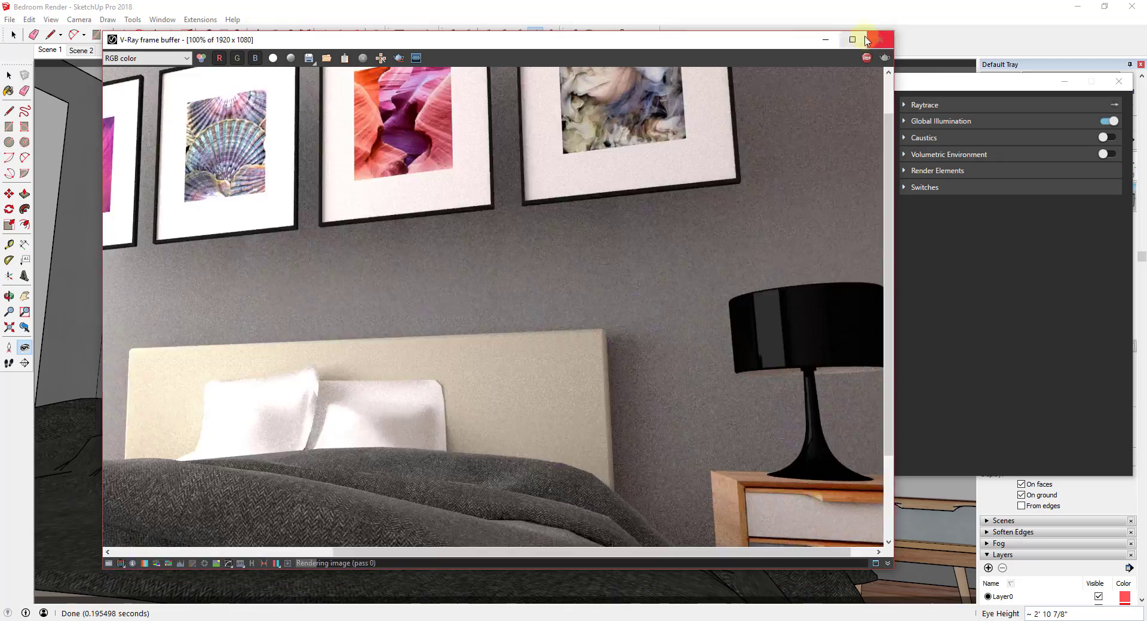
{"action": "left_click", "coordinate": [853, 39]}
{"action": "scroll", "coordinate": [735, 306], "scroll_direction": "down", "scroll_amount": 1}
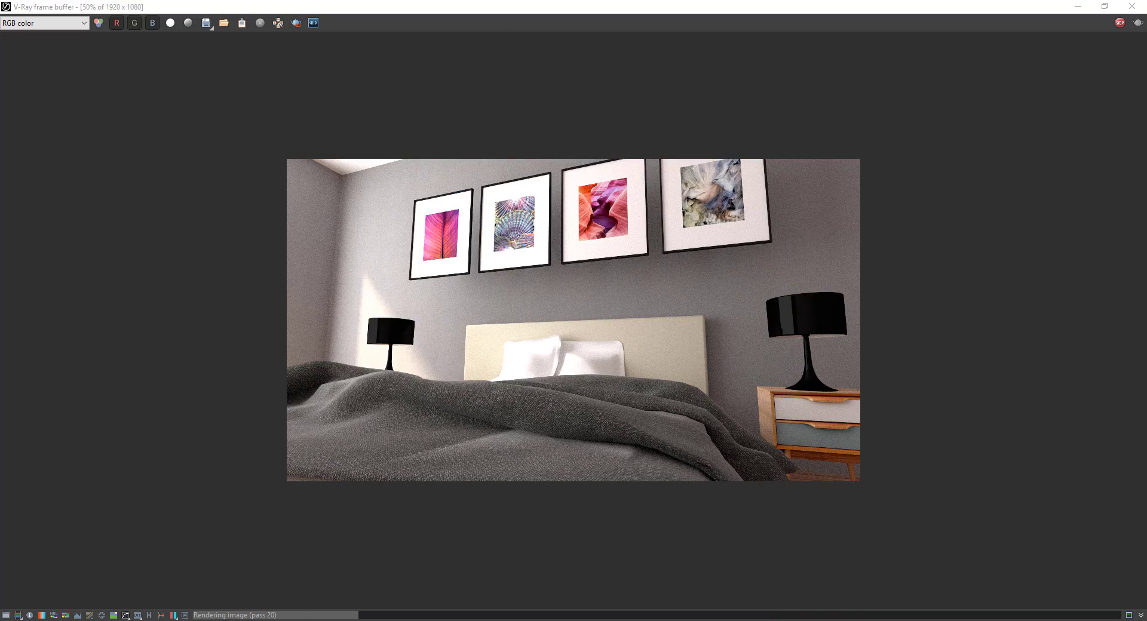
Inspect the finished render close up and save it as a PNG image in the 02 Interior Room folder.
{"action": "scroll", "coordinate": [546, 321], "scroll_direction": "up", "scroll_amount": 1}
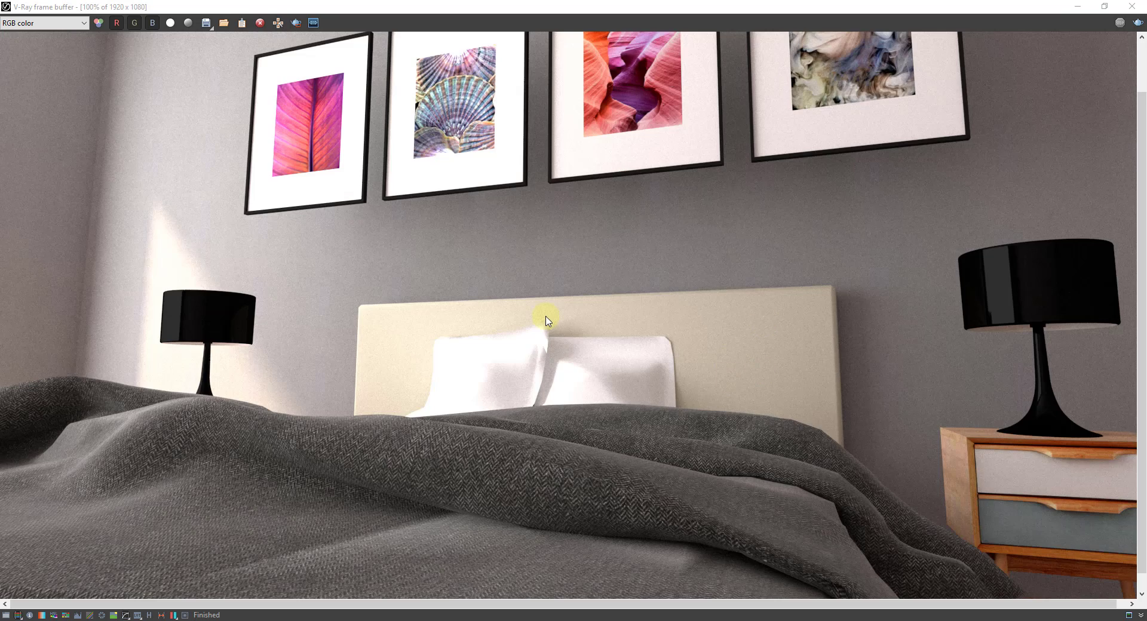
{"action": "scroll", "coordinate": [546, 321], "scroll_direction": "down", "scroll_amount": 1}
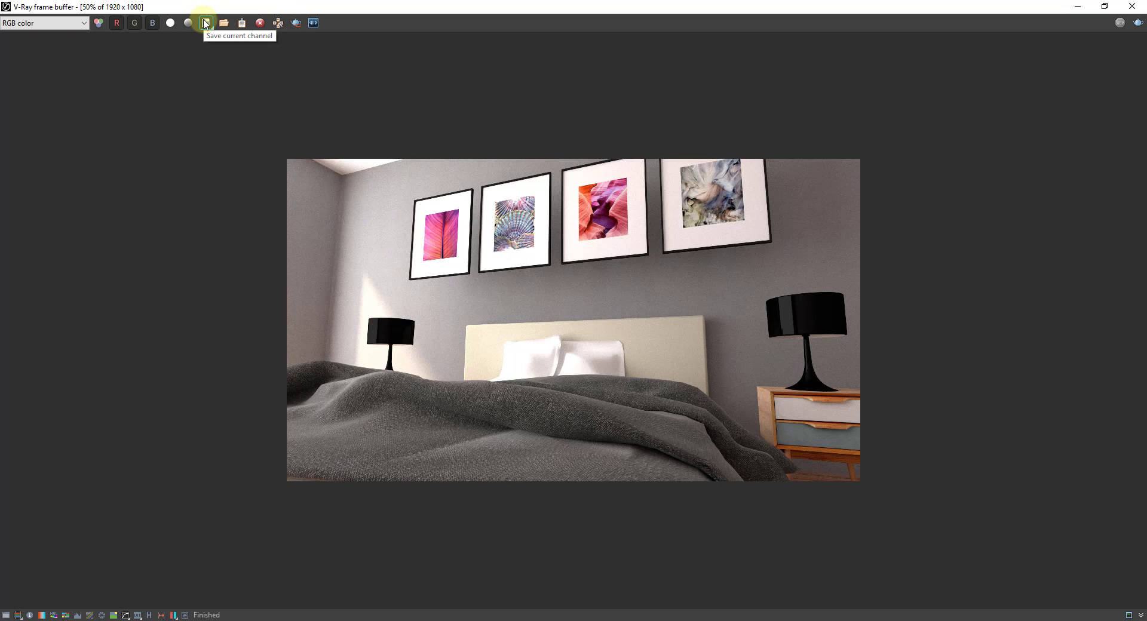
{"action": "left_click", "coordinate": [206, 22]}
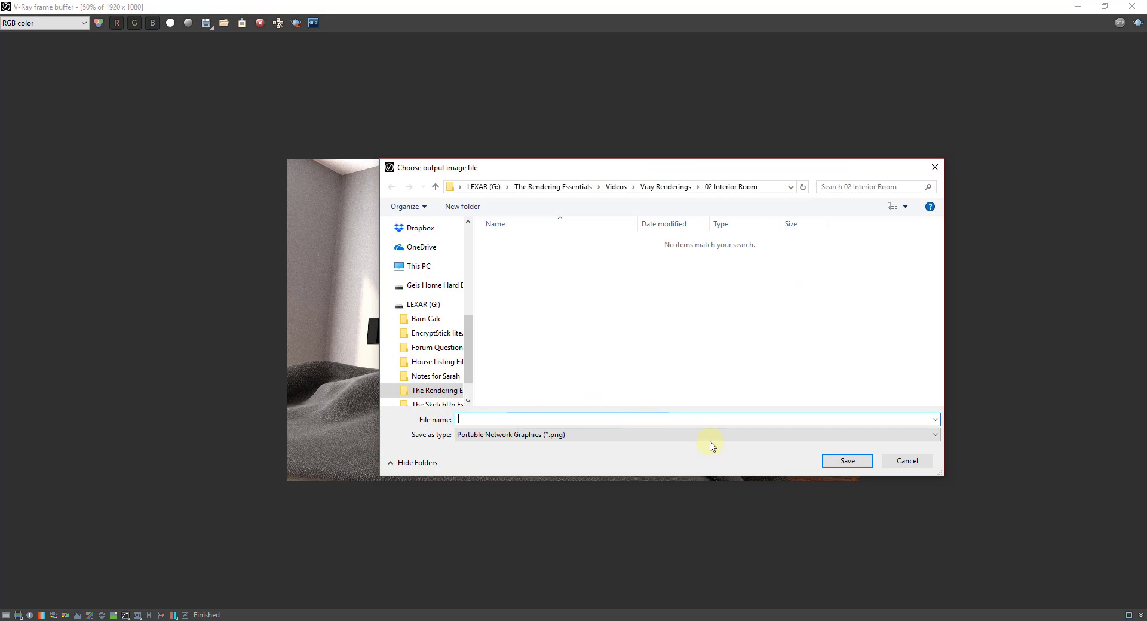
{"action": "left_click", "coordinate": [849, 462]}
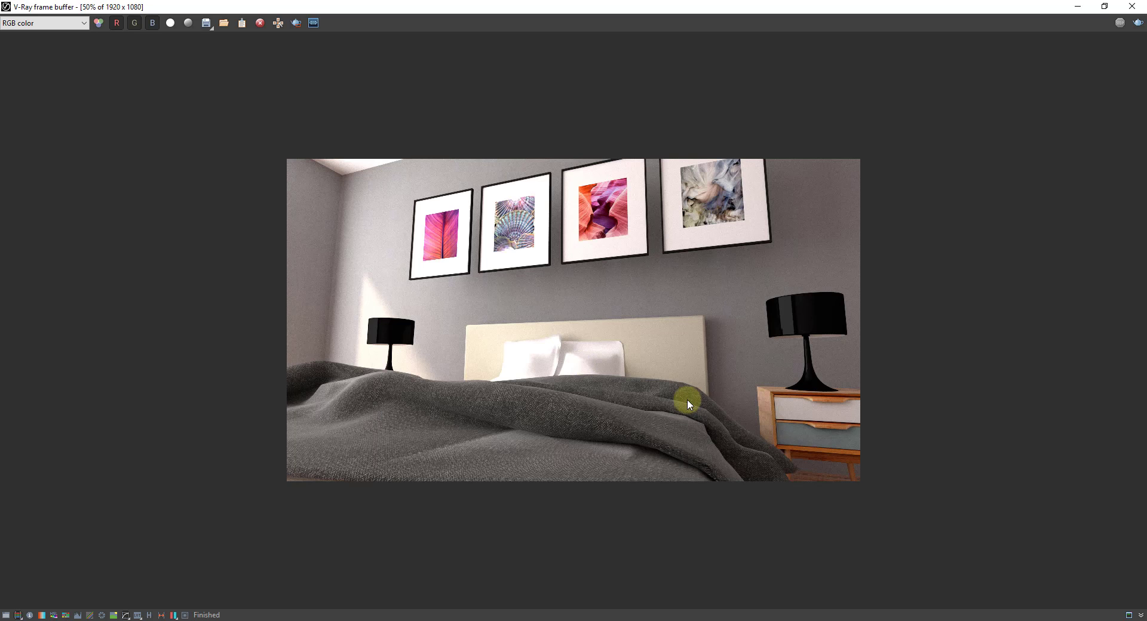